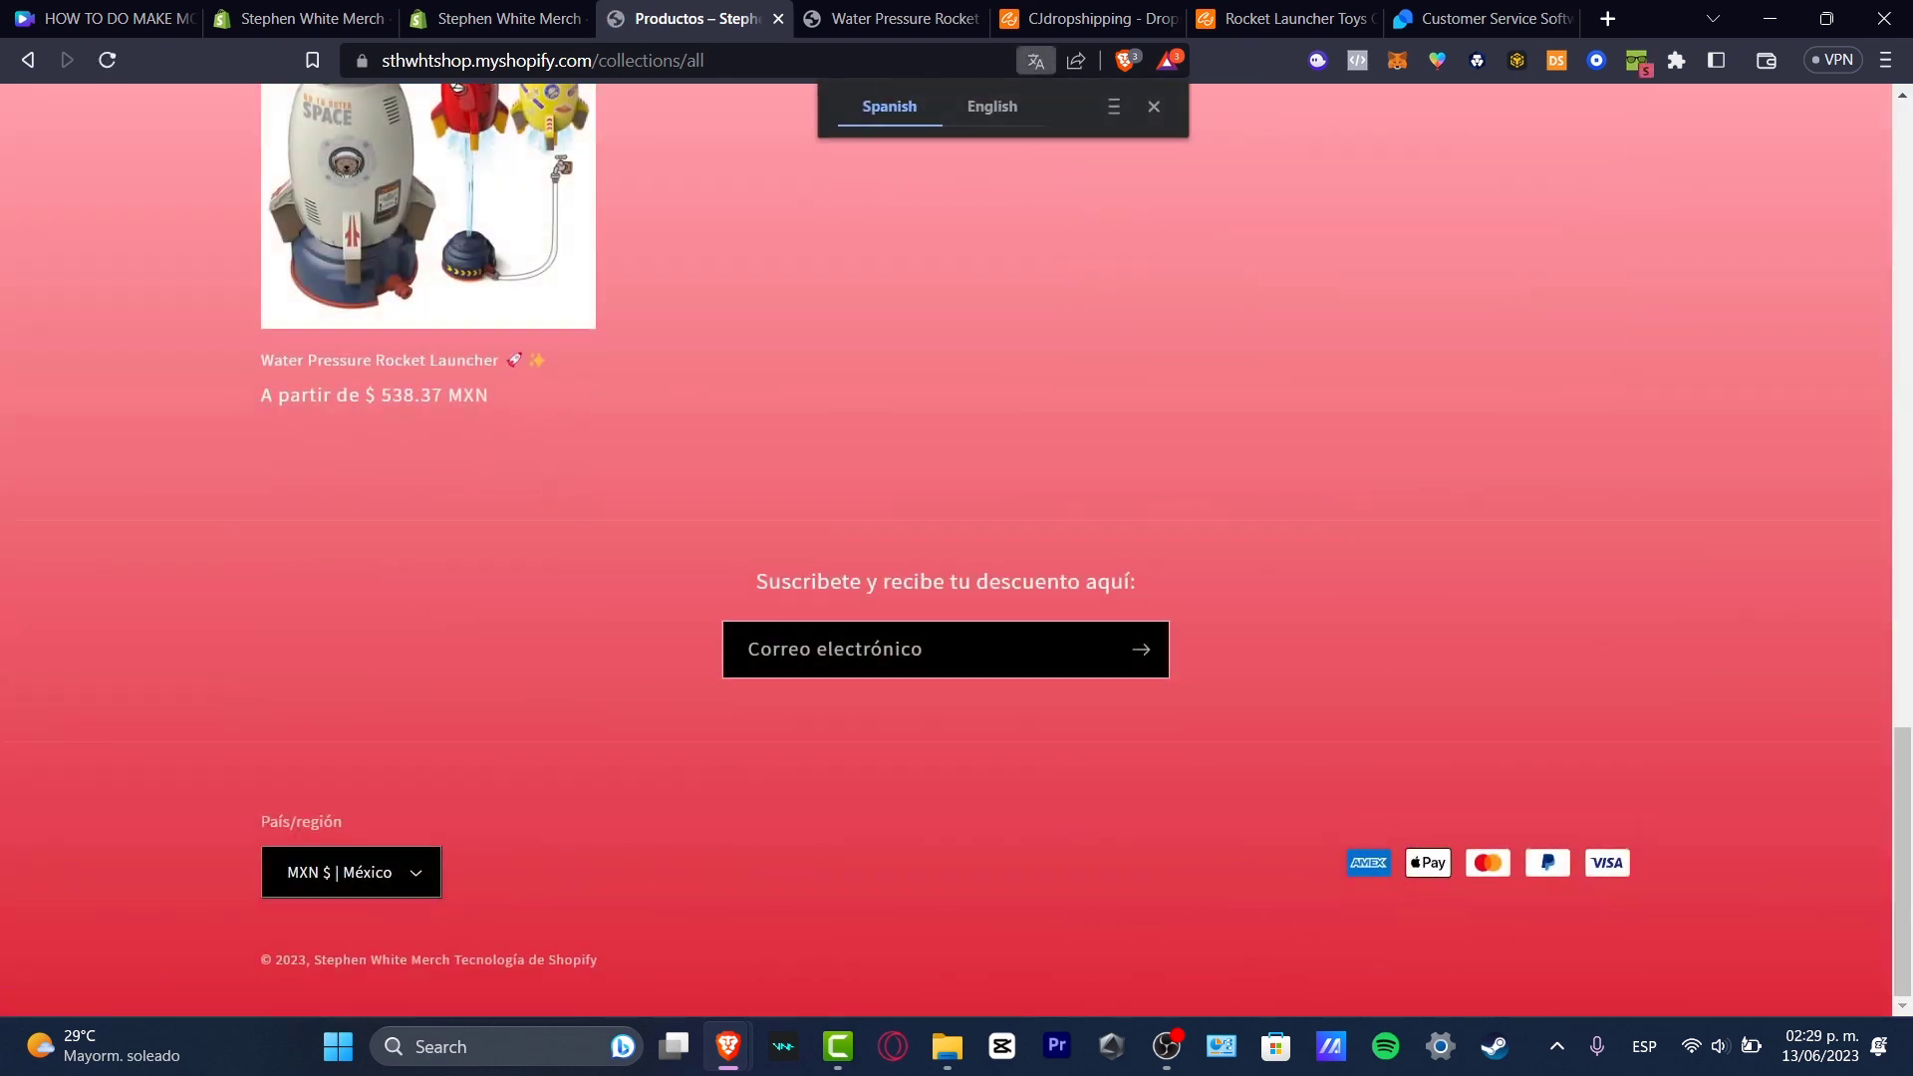
Step: Reload the Water Pressure Rocket Launcher product page to review it
key(F5)
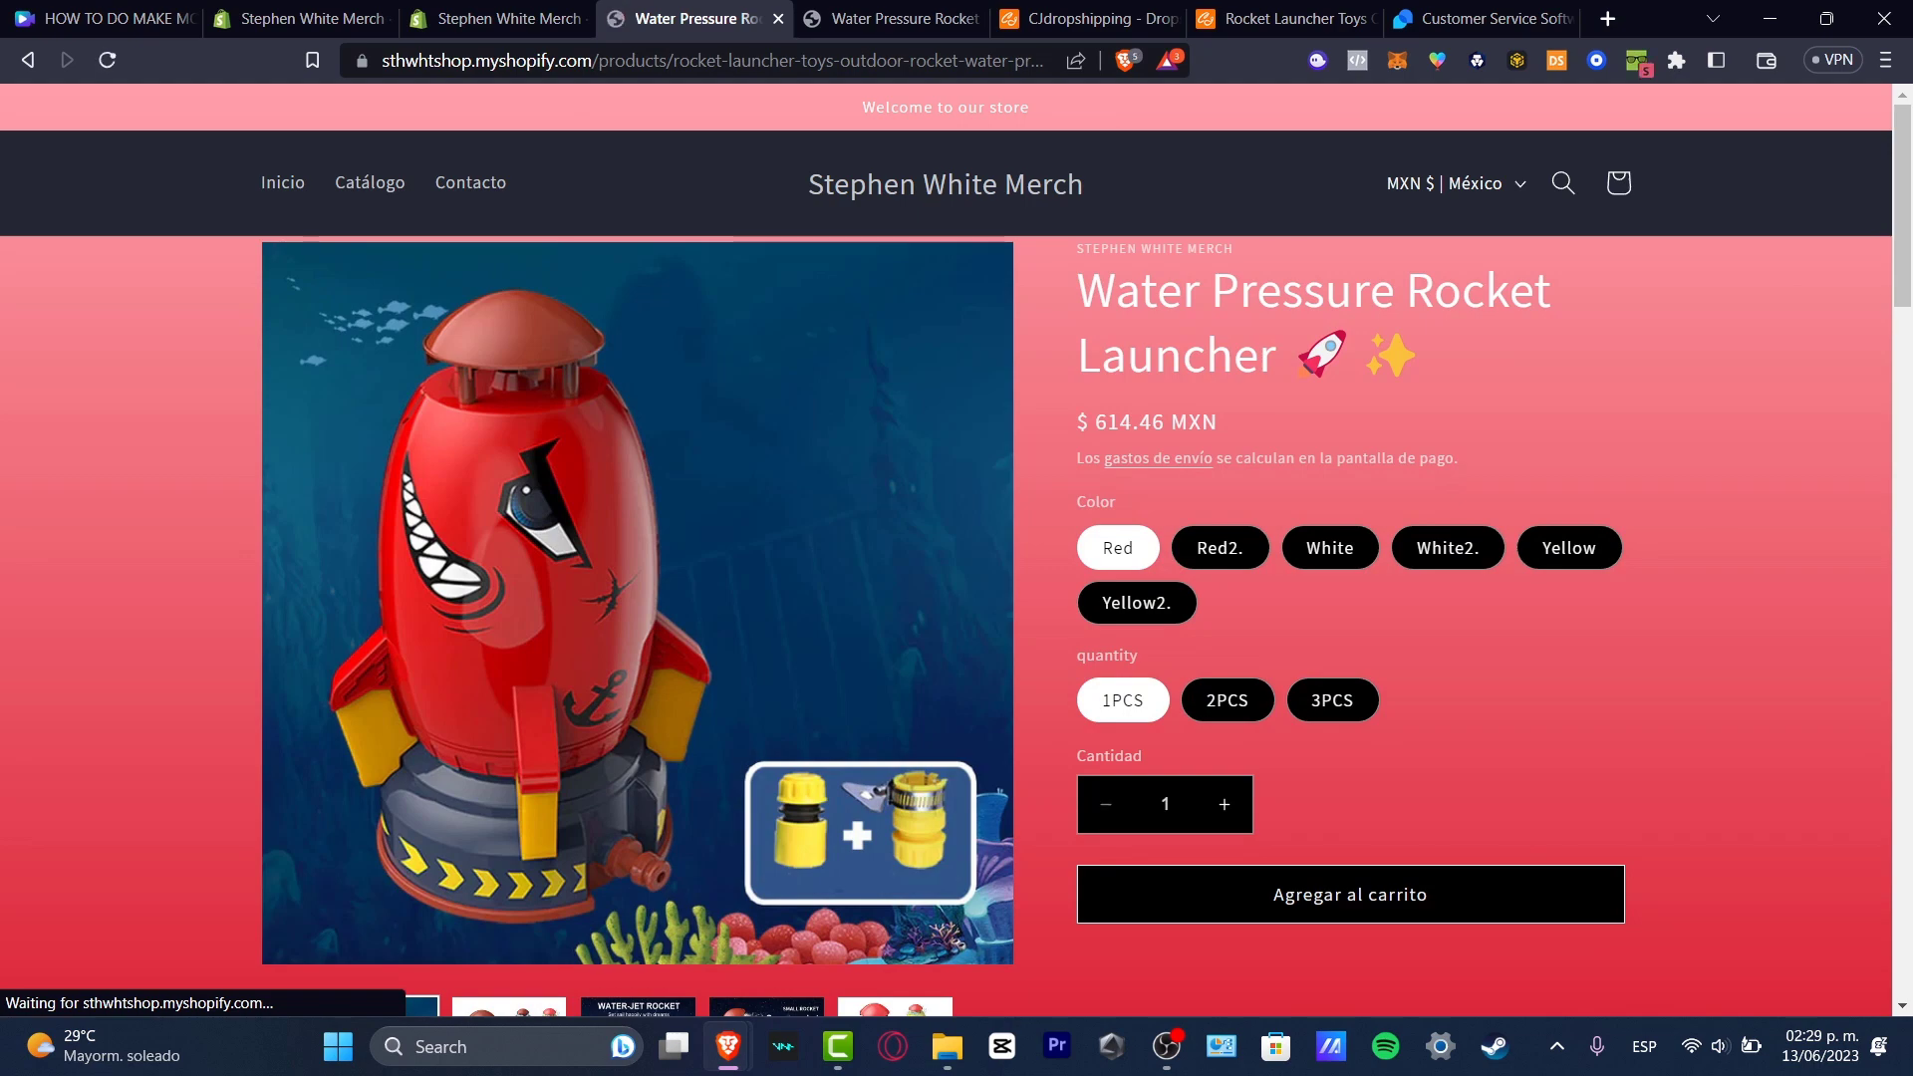
scroll(957, 550, down, 5)
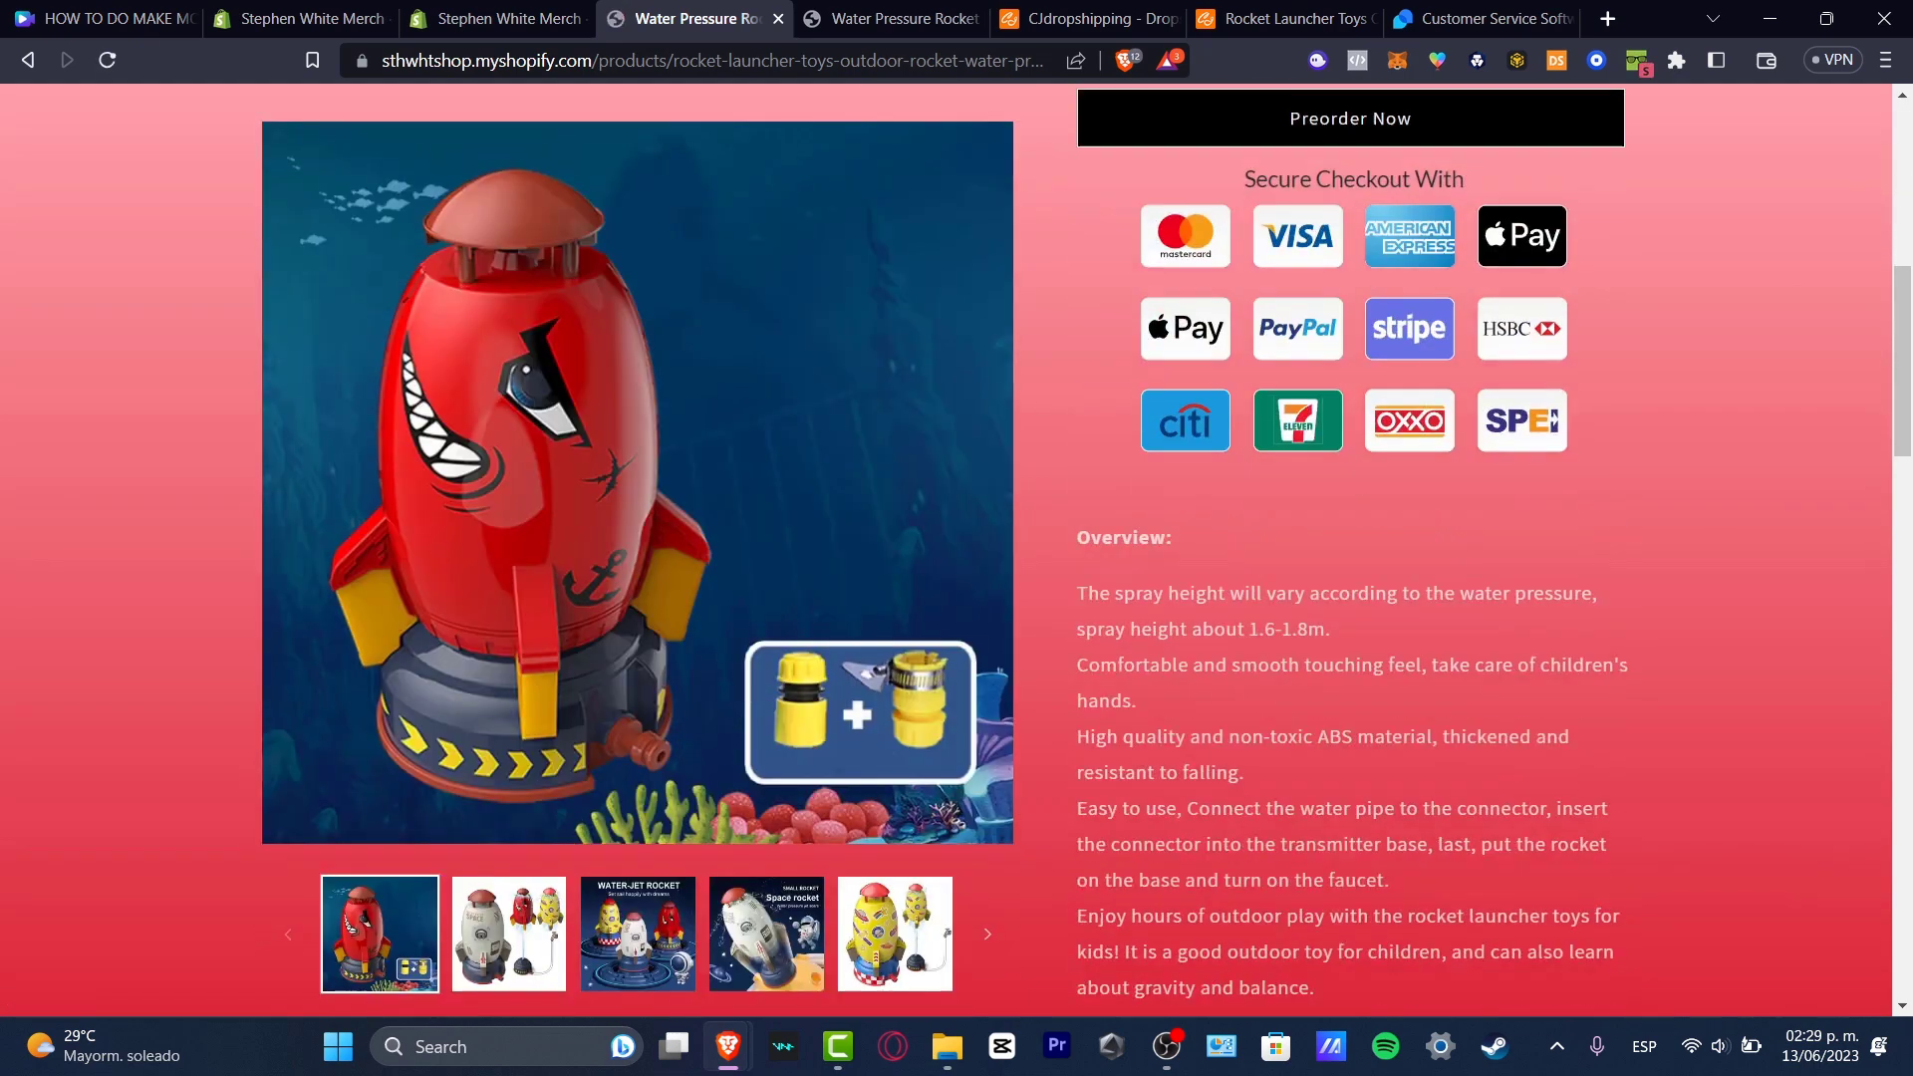
scroll(957, 550, down, 5)
scroll(958, 551, down, 5)
scroll(957, 550, down, 5)
scroll(957, 551, up, 5)
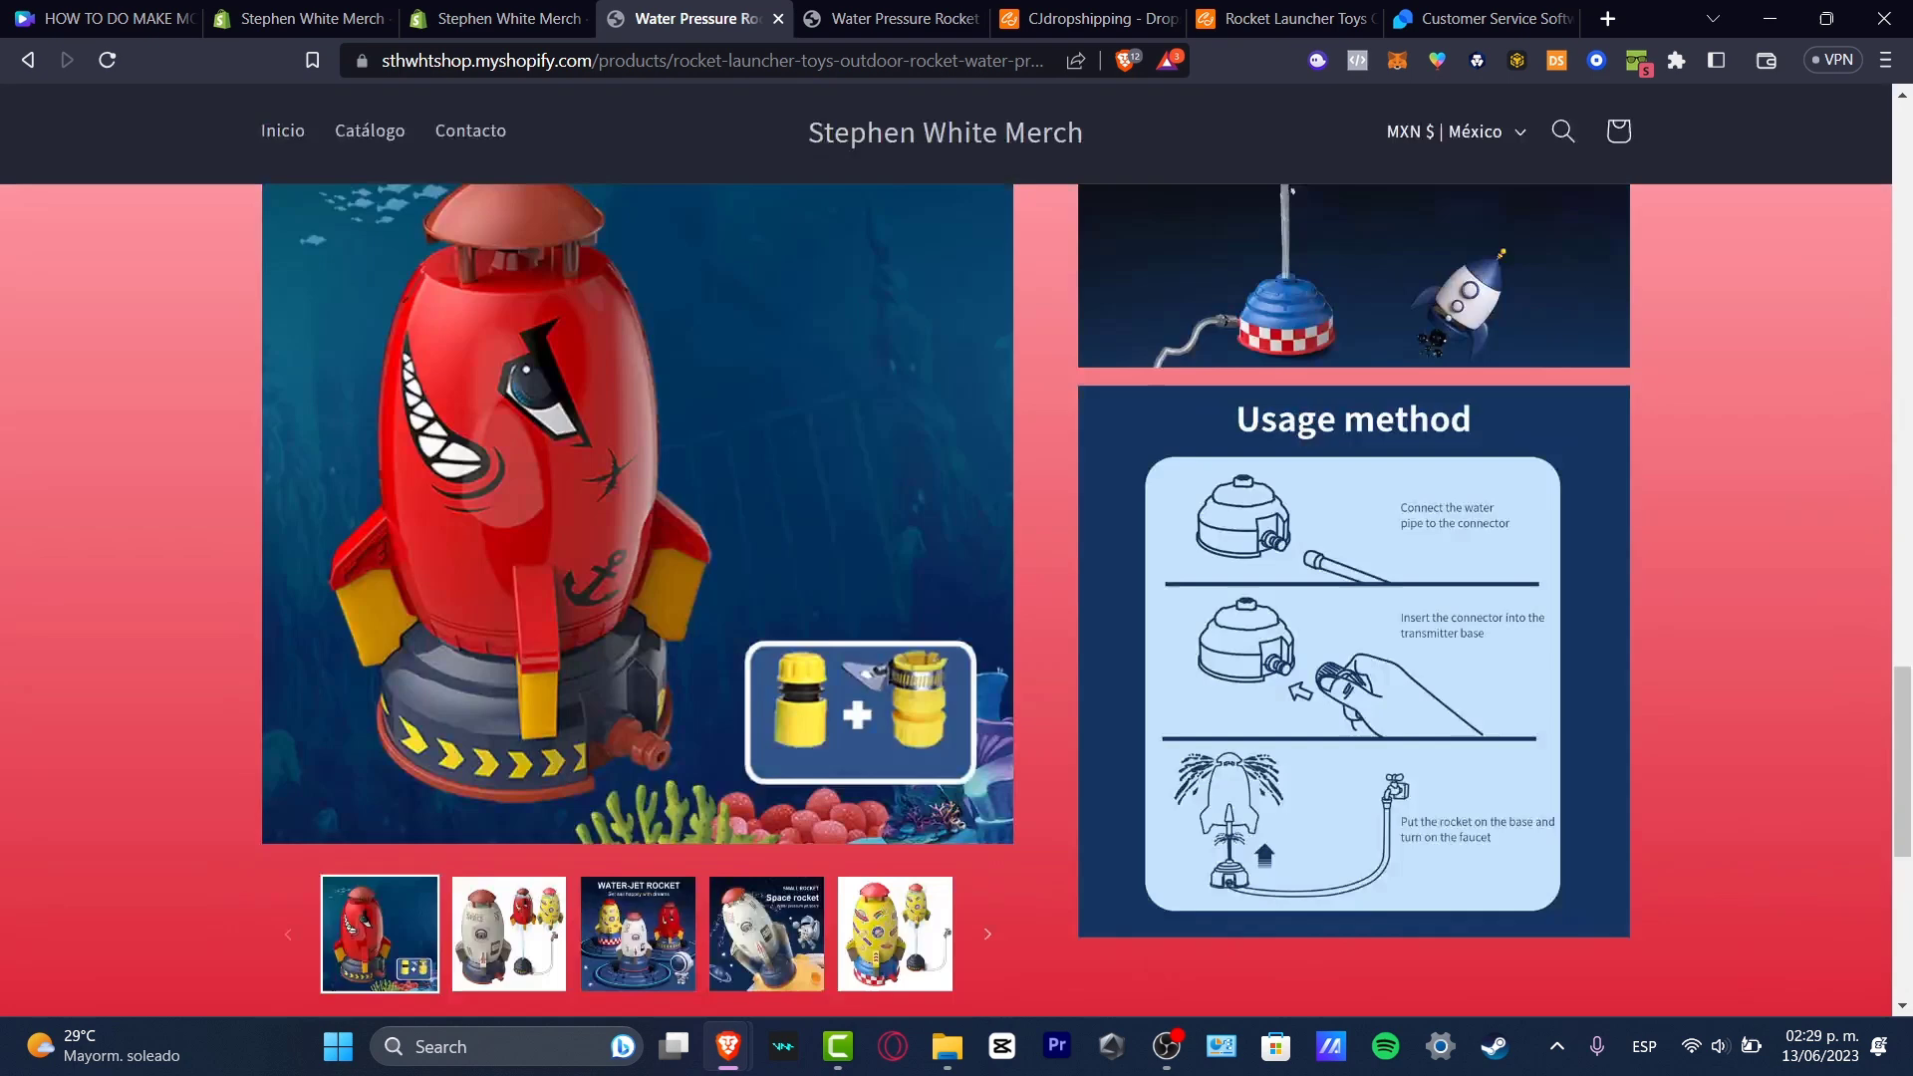
scroll(956, 549, up, 3)
scroll(957, 549, up, 3)
scroll(956, 551, up, 5)
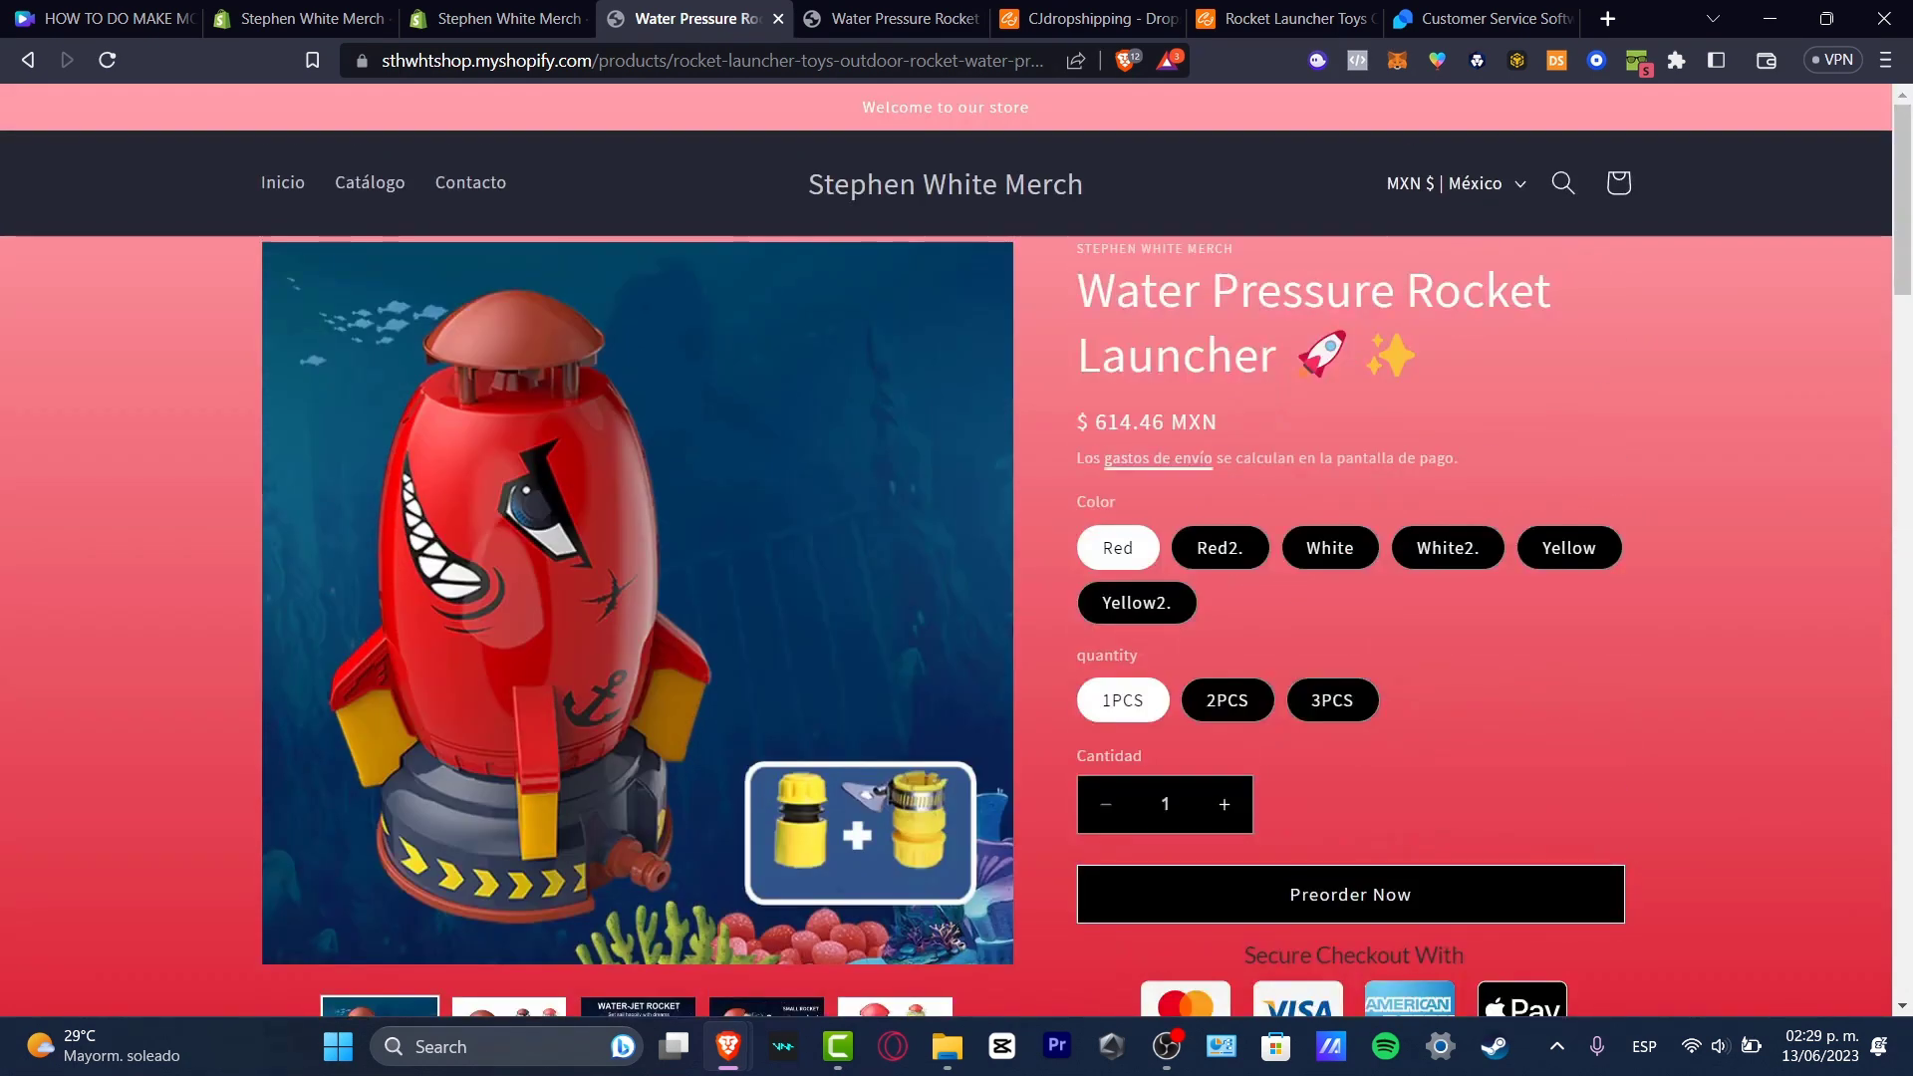
Step: Search the Shopify App Store for 'chatbot' and reach the Tidio – Live Chat & Chatbots listing
click(300, 19)
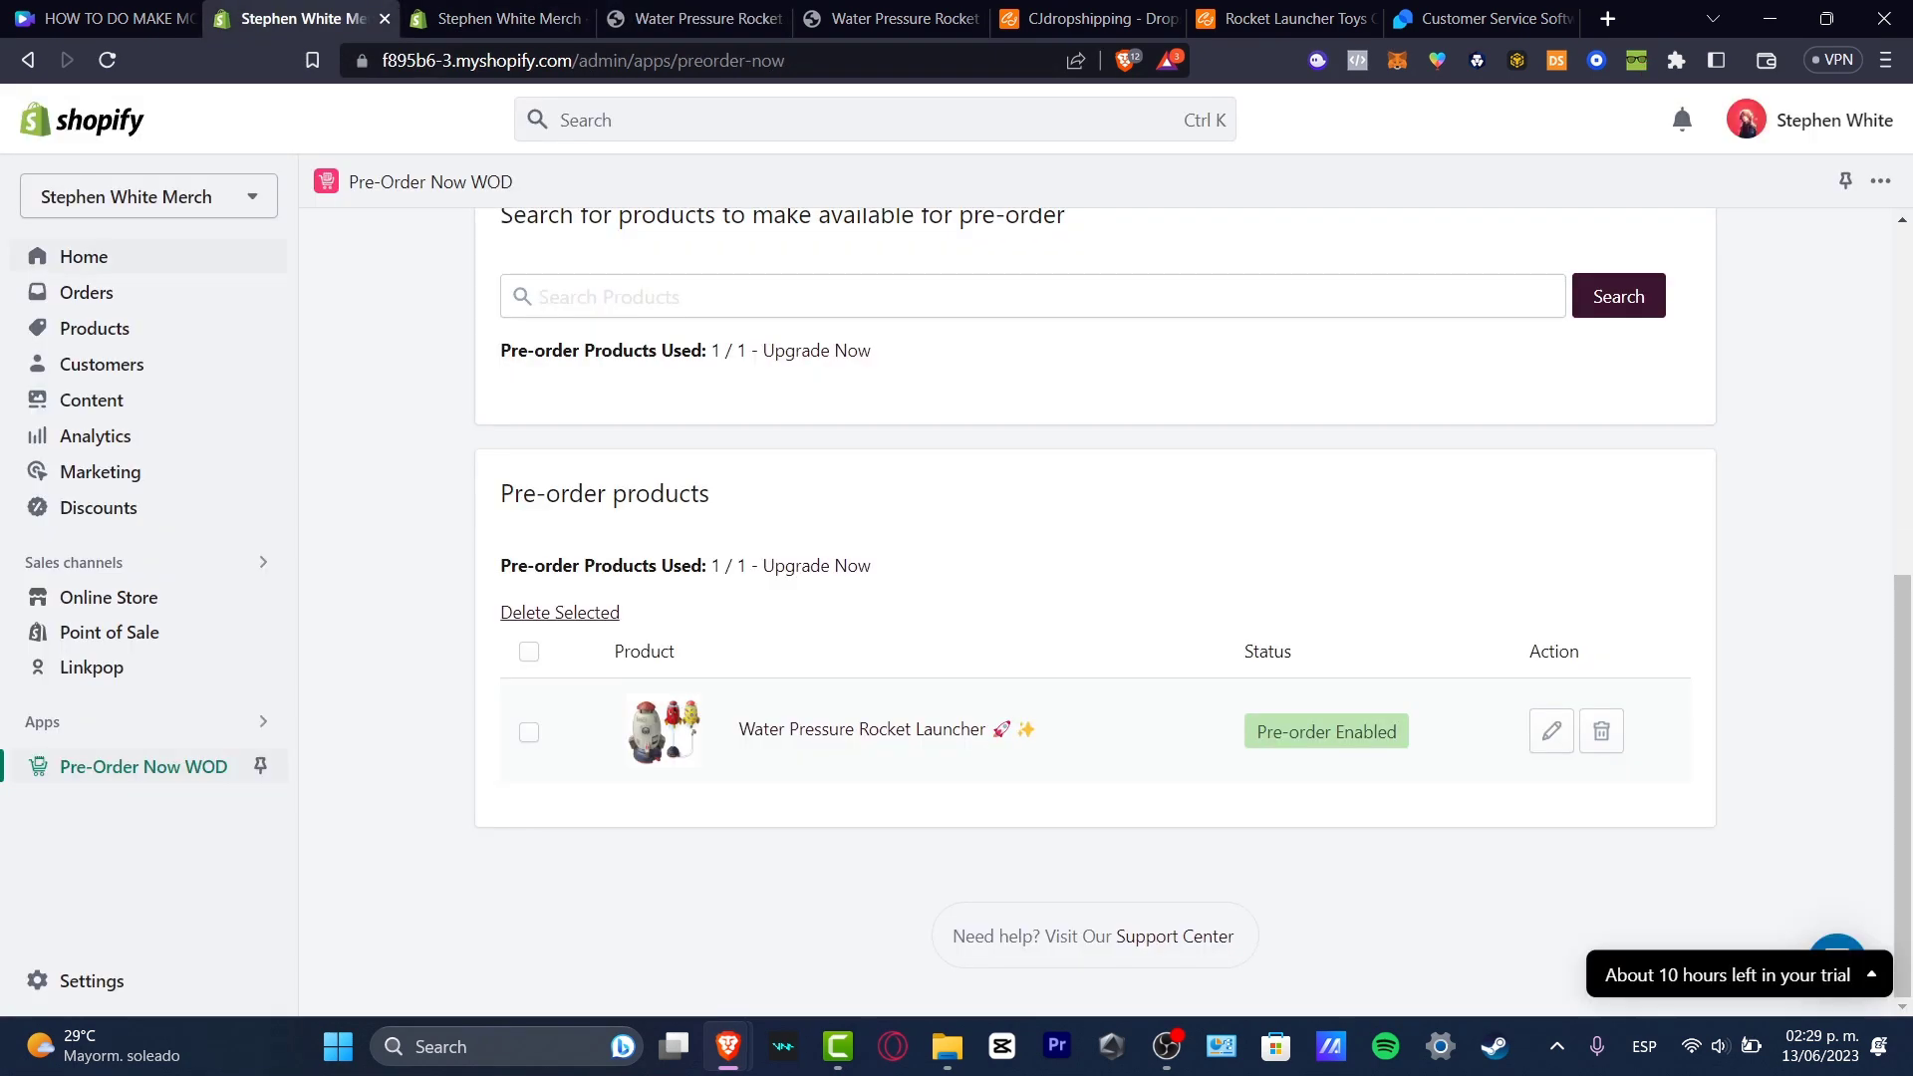
click(42, 722)
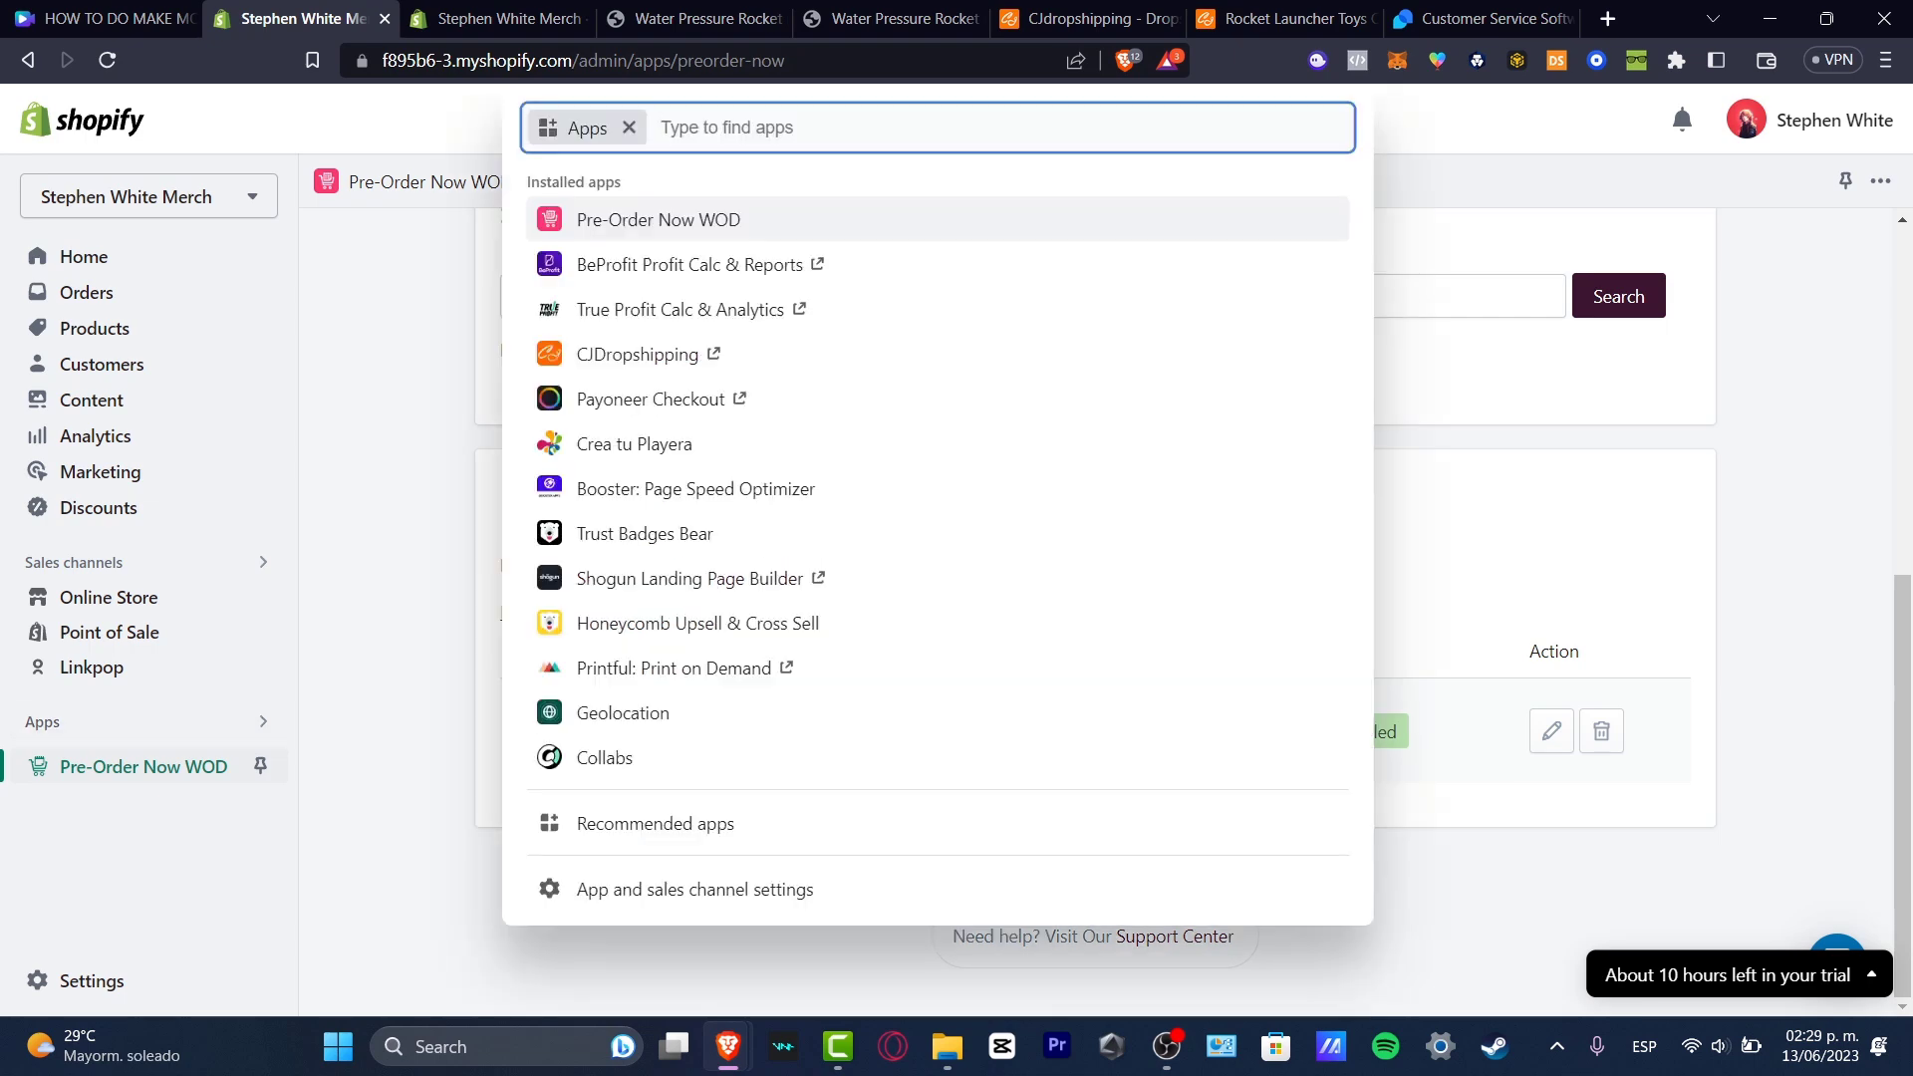
click(654, 824)
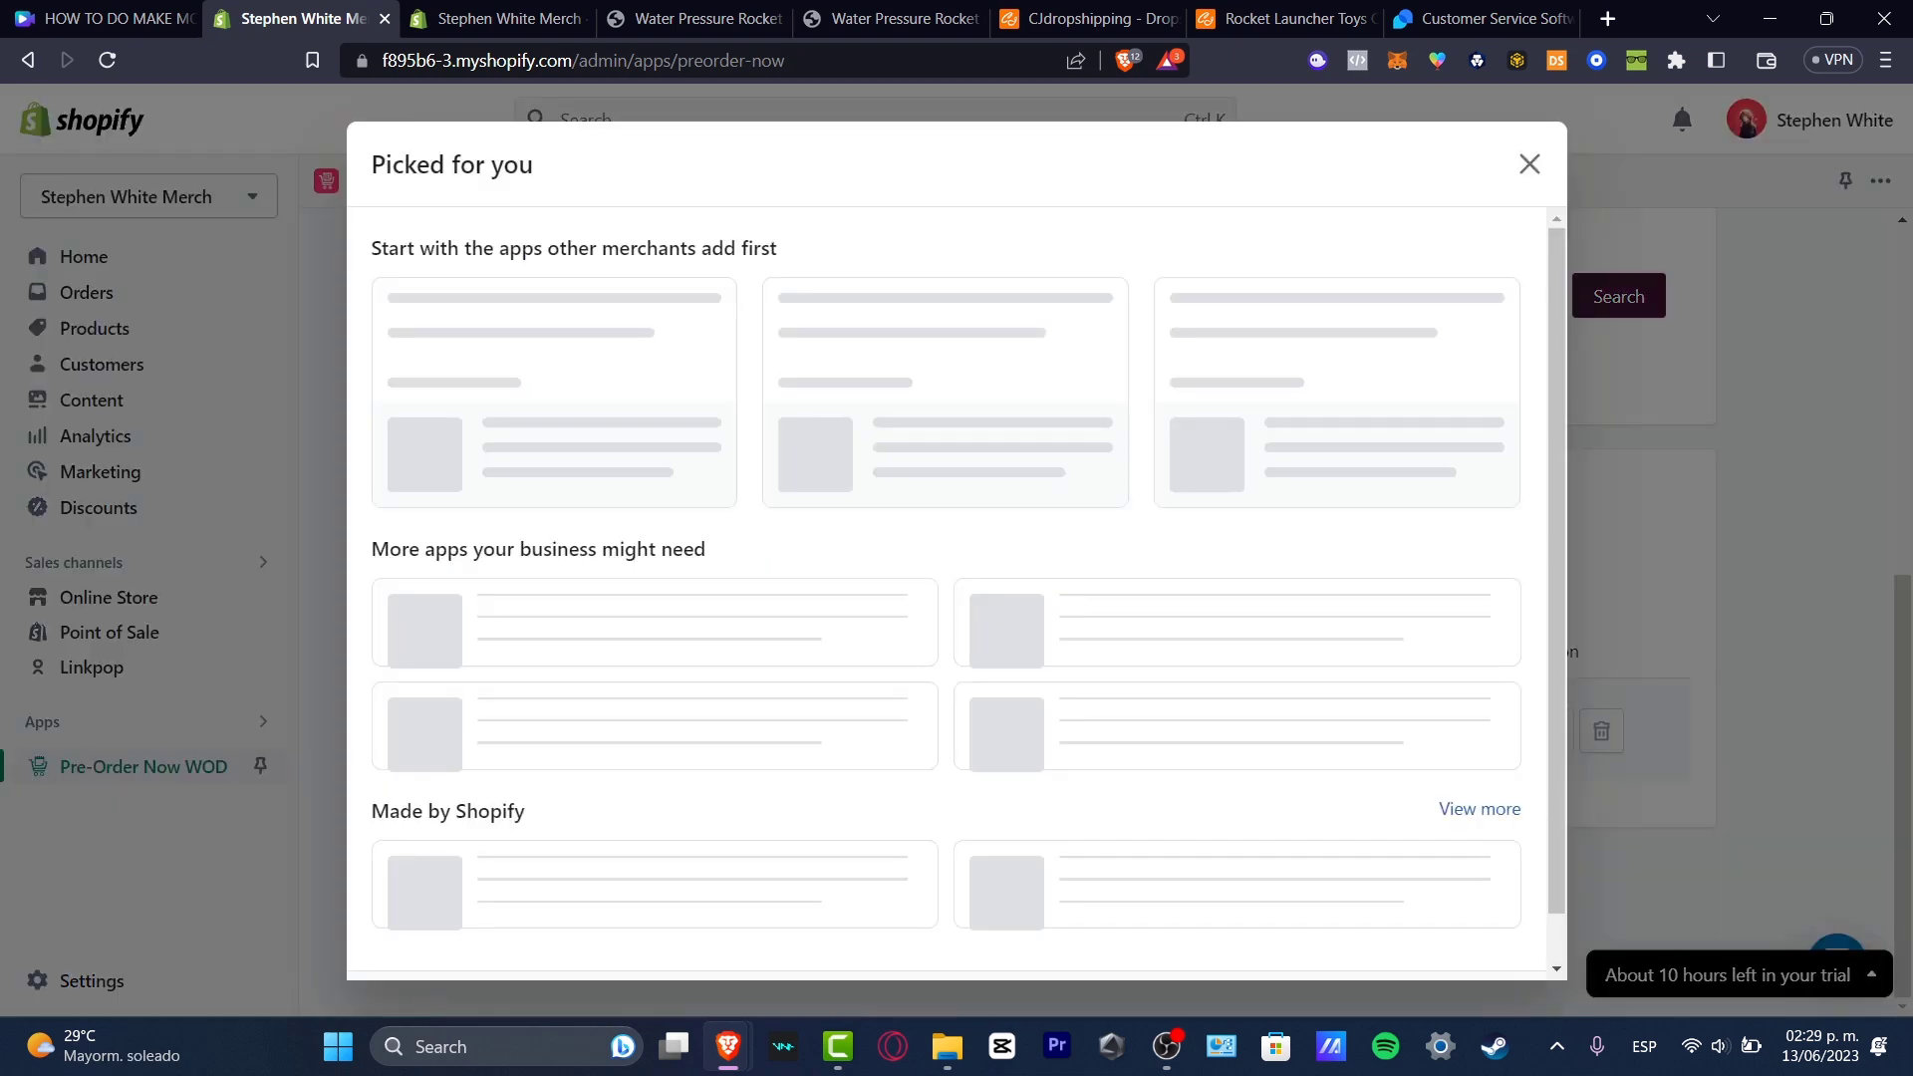
scroll(1136, 628, down, 1)
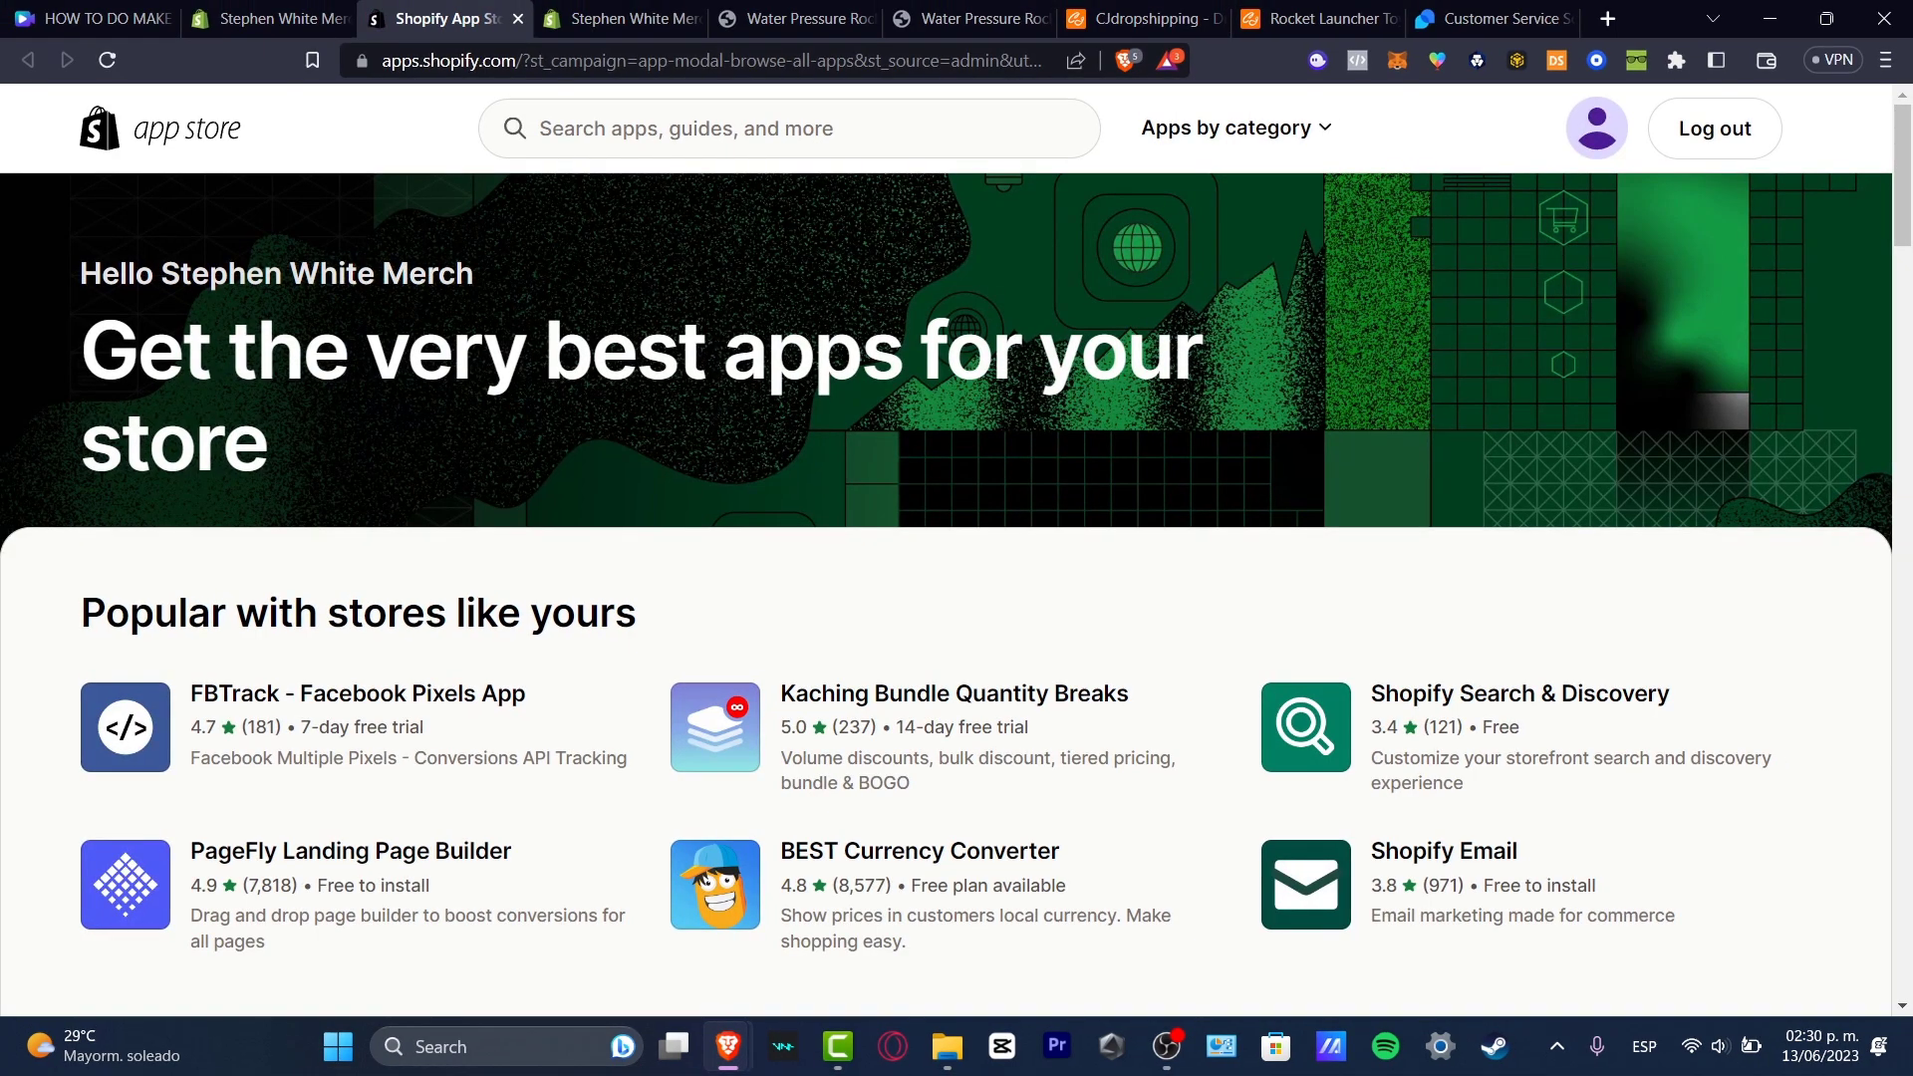
text(c)
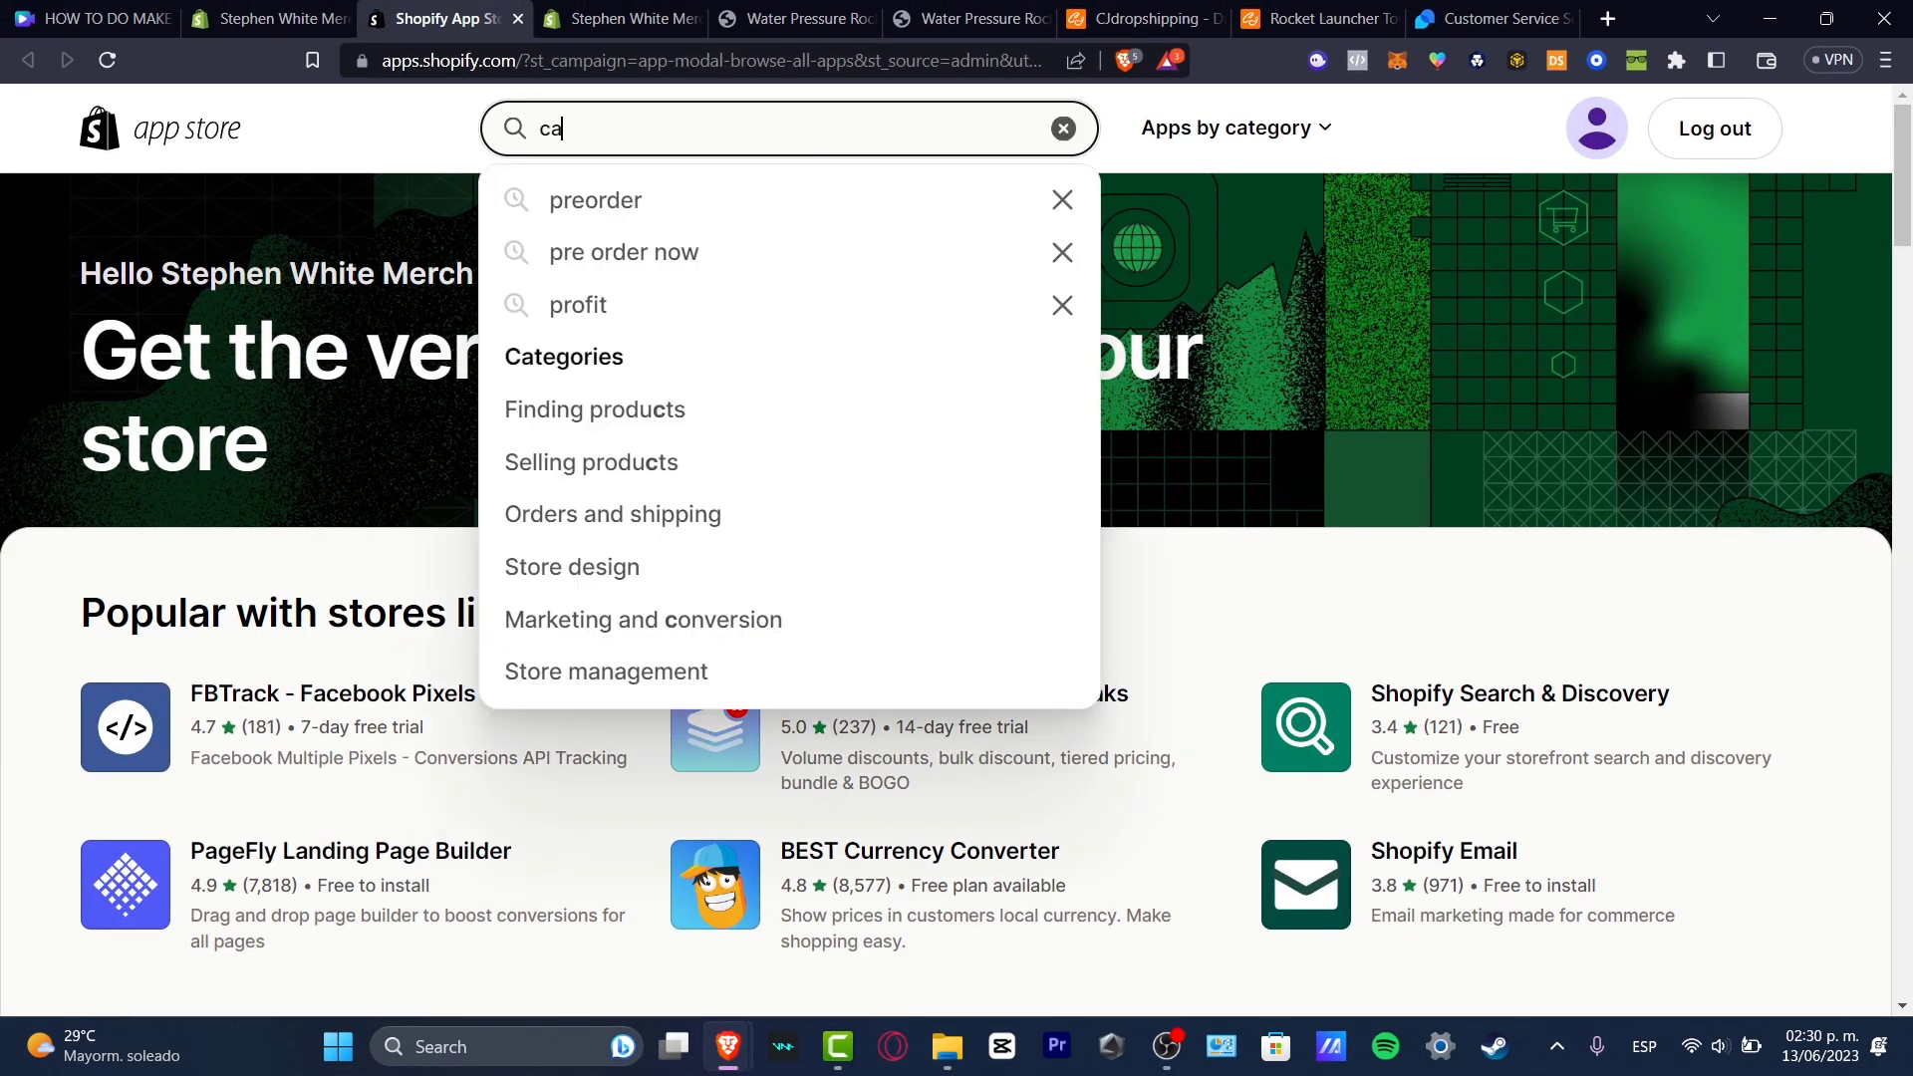
text(hatbot)
key(Return)
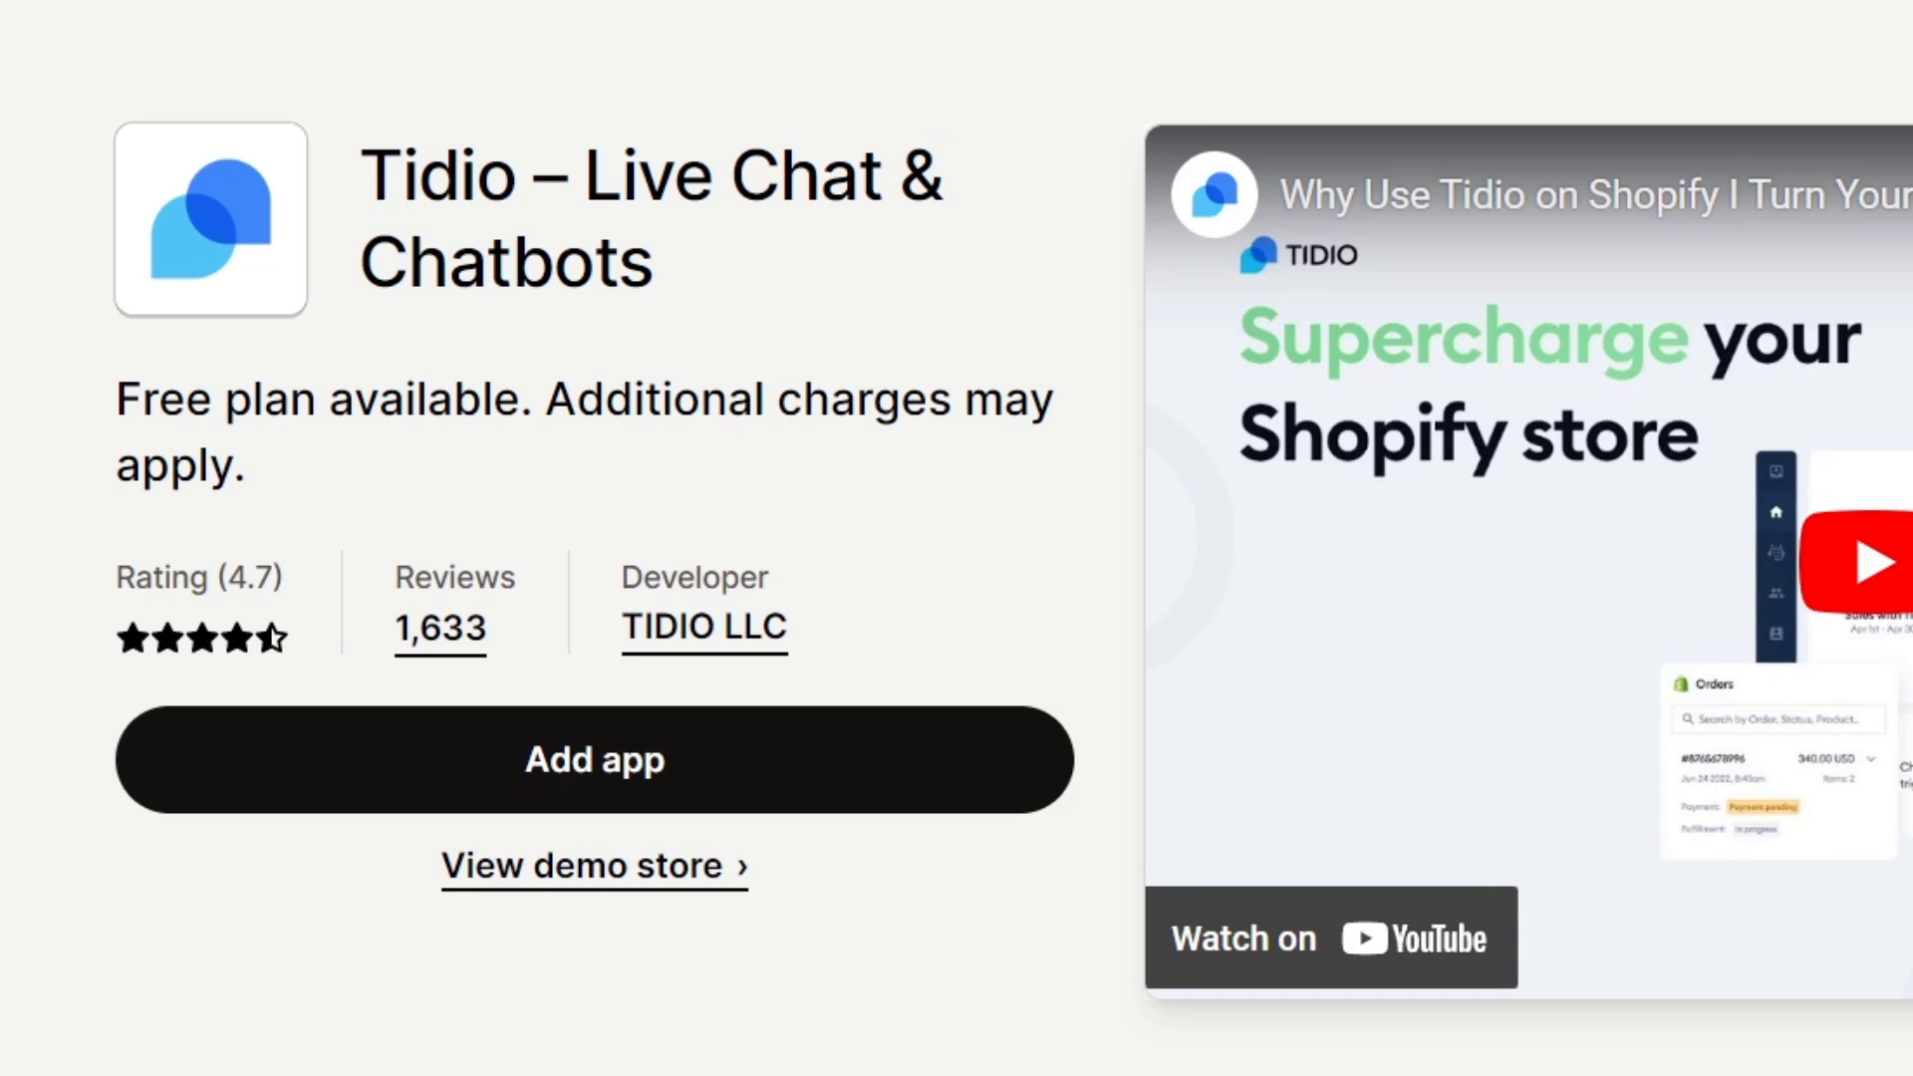
Step: Add the Tidio app to the store from its free-plan listing
drag(288, 399, 875, 399)
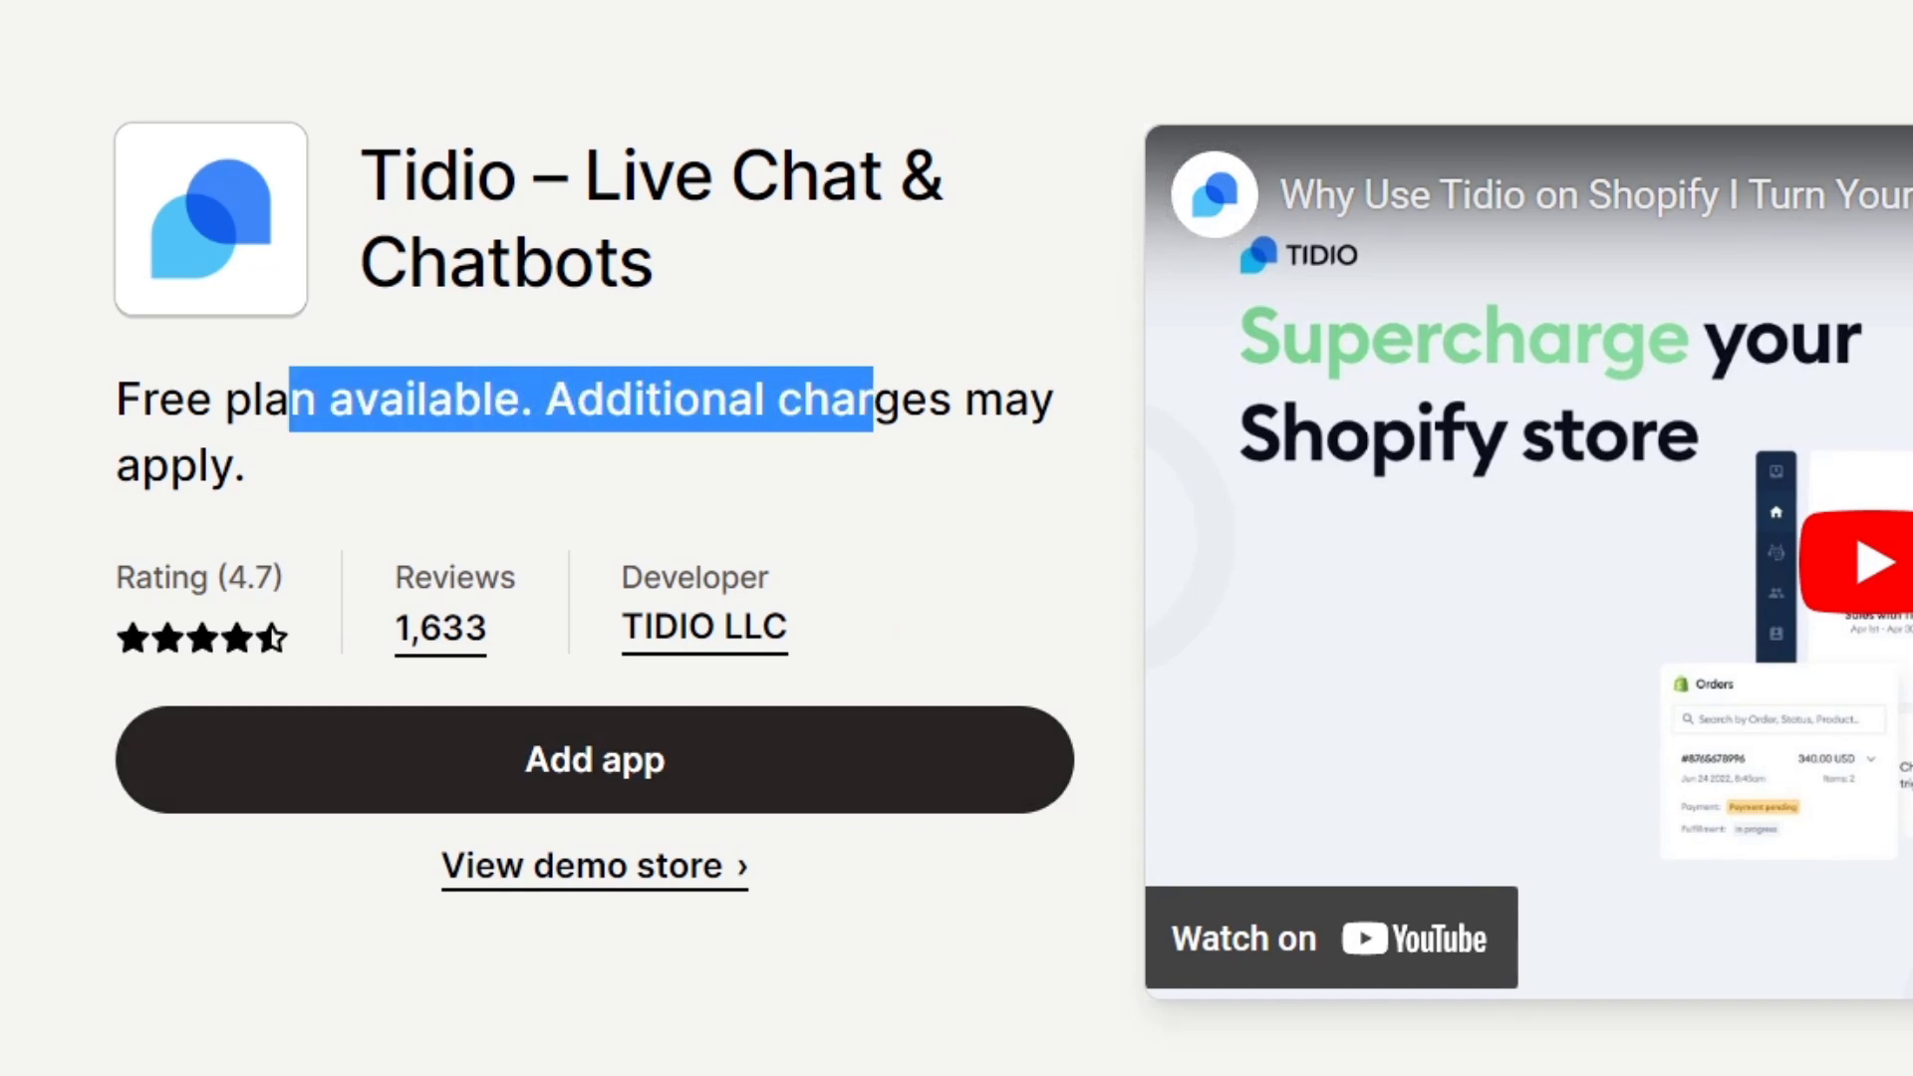
key(Tab)
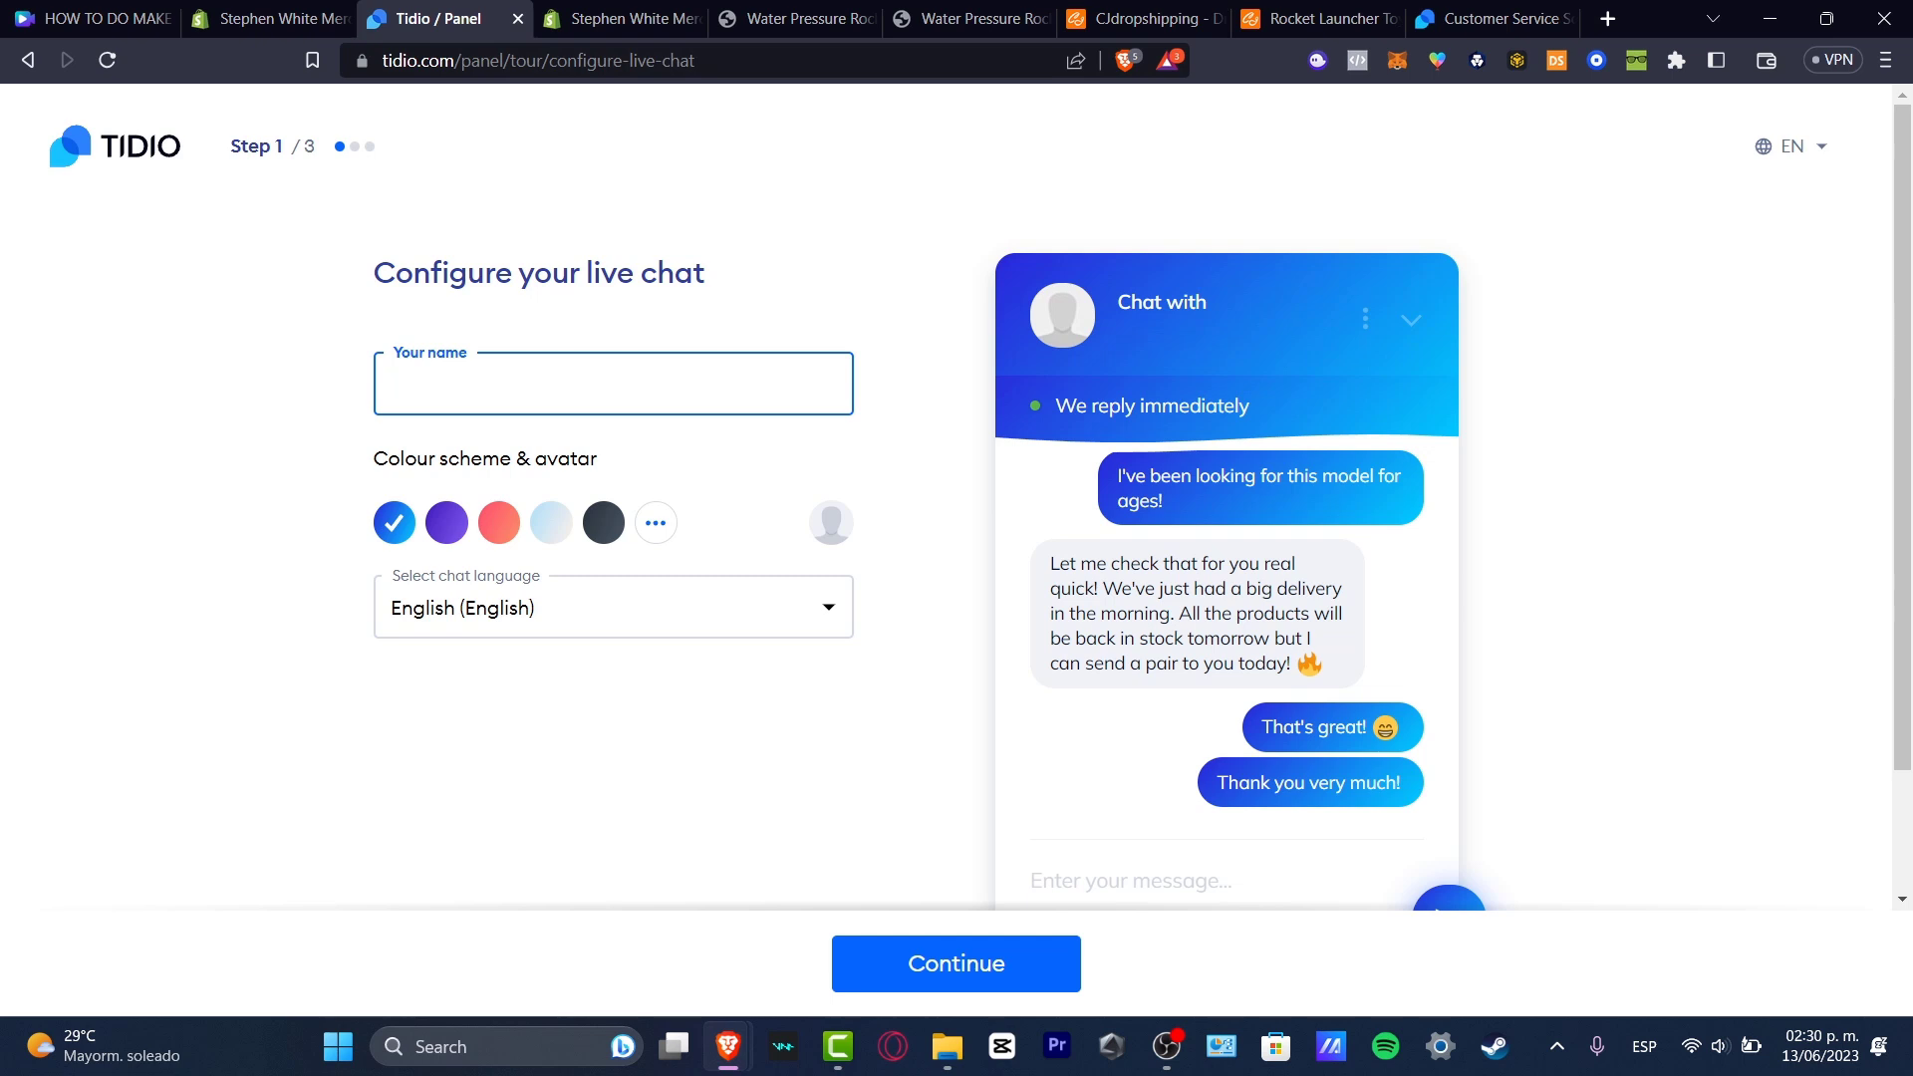
text(Stephen)
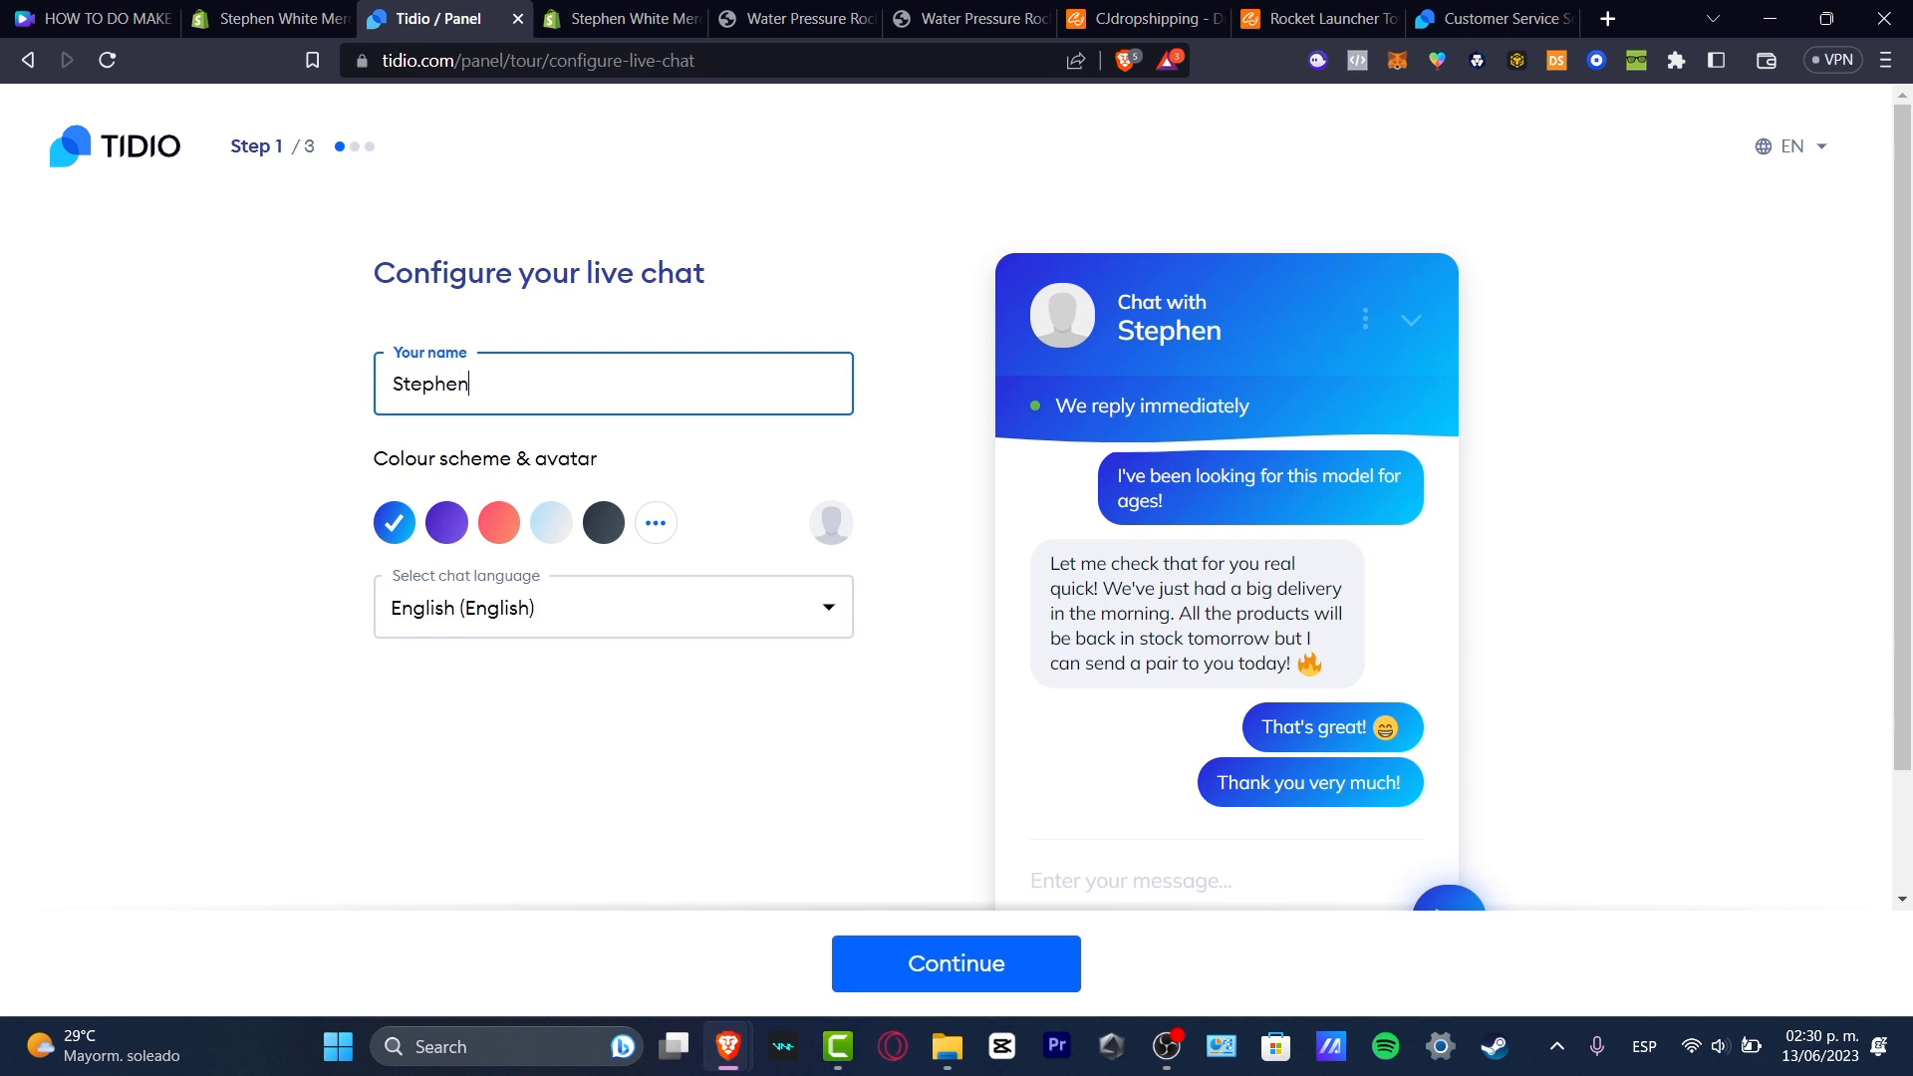
Step: Give the live chat a dark grey colour scheme and continue to account information
click(602, 522)
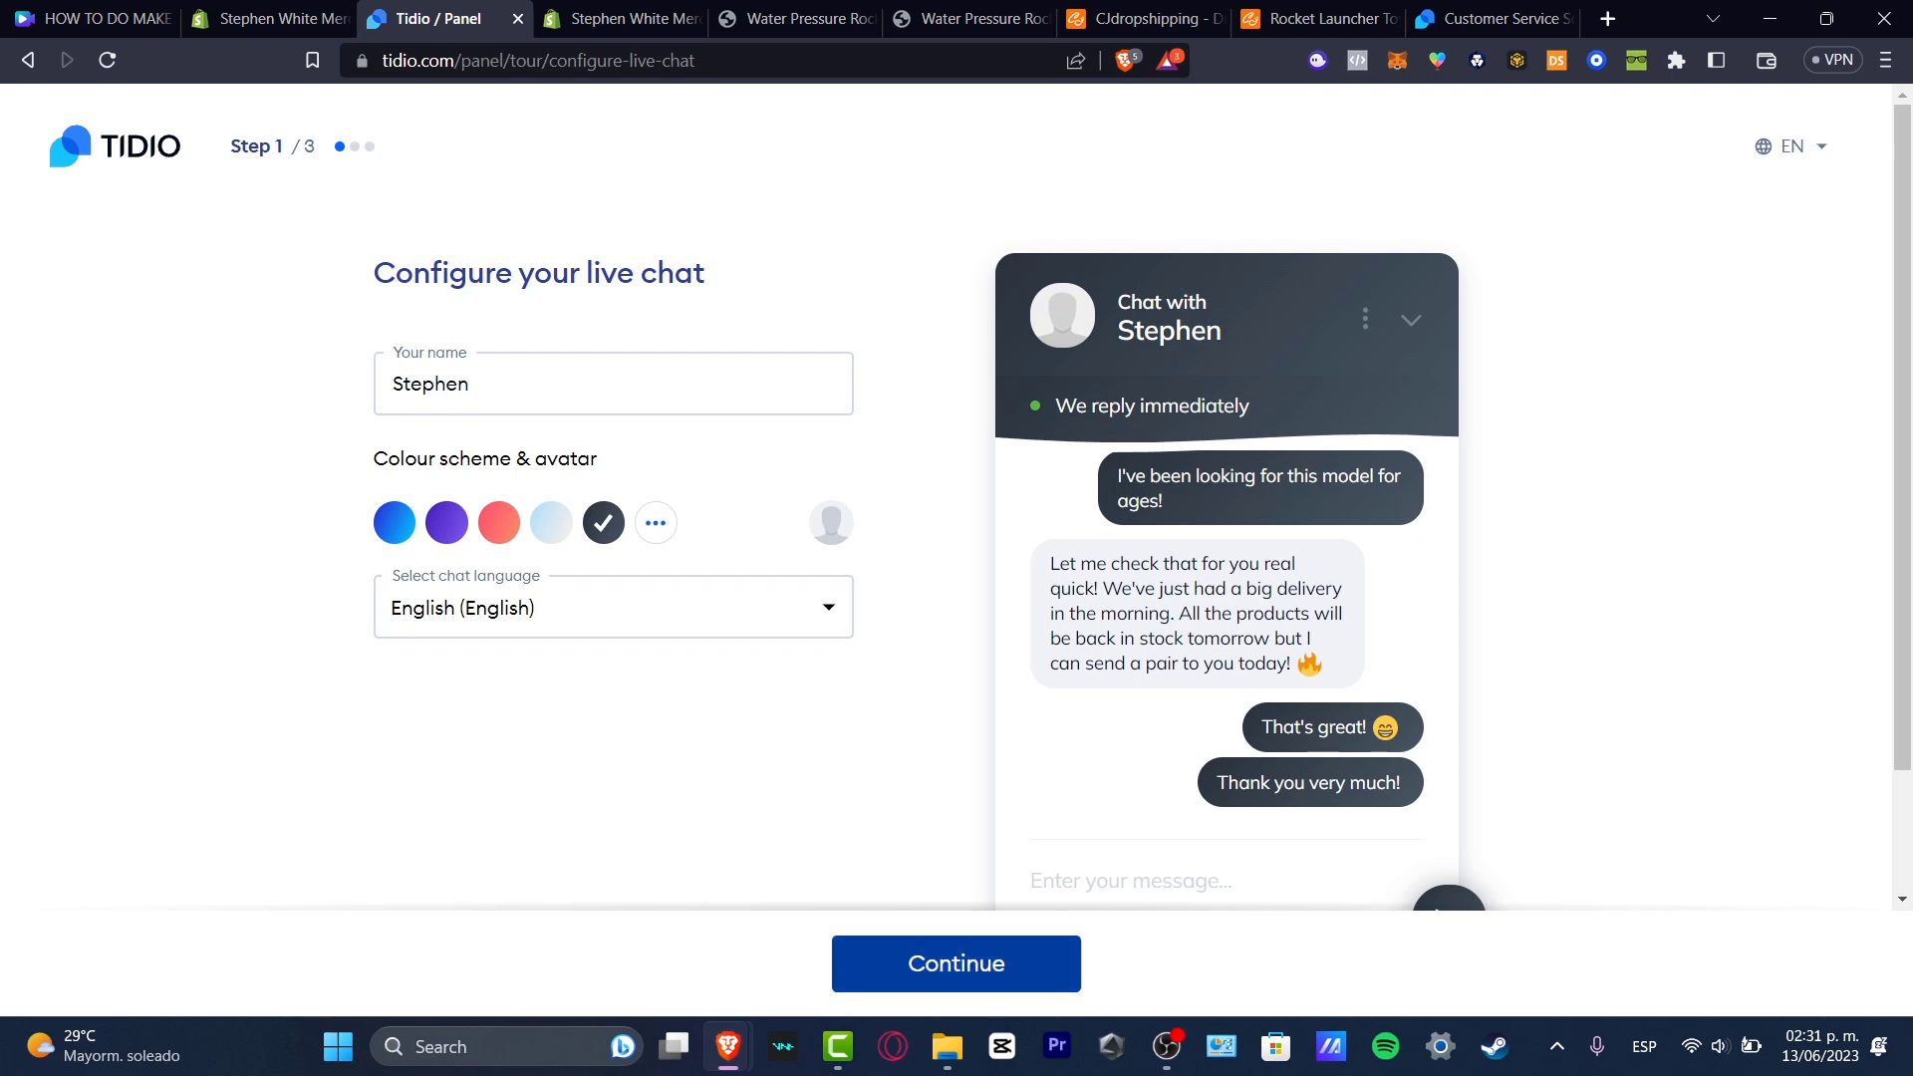
click(957, 962)
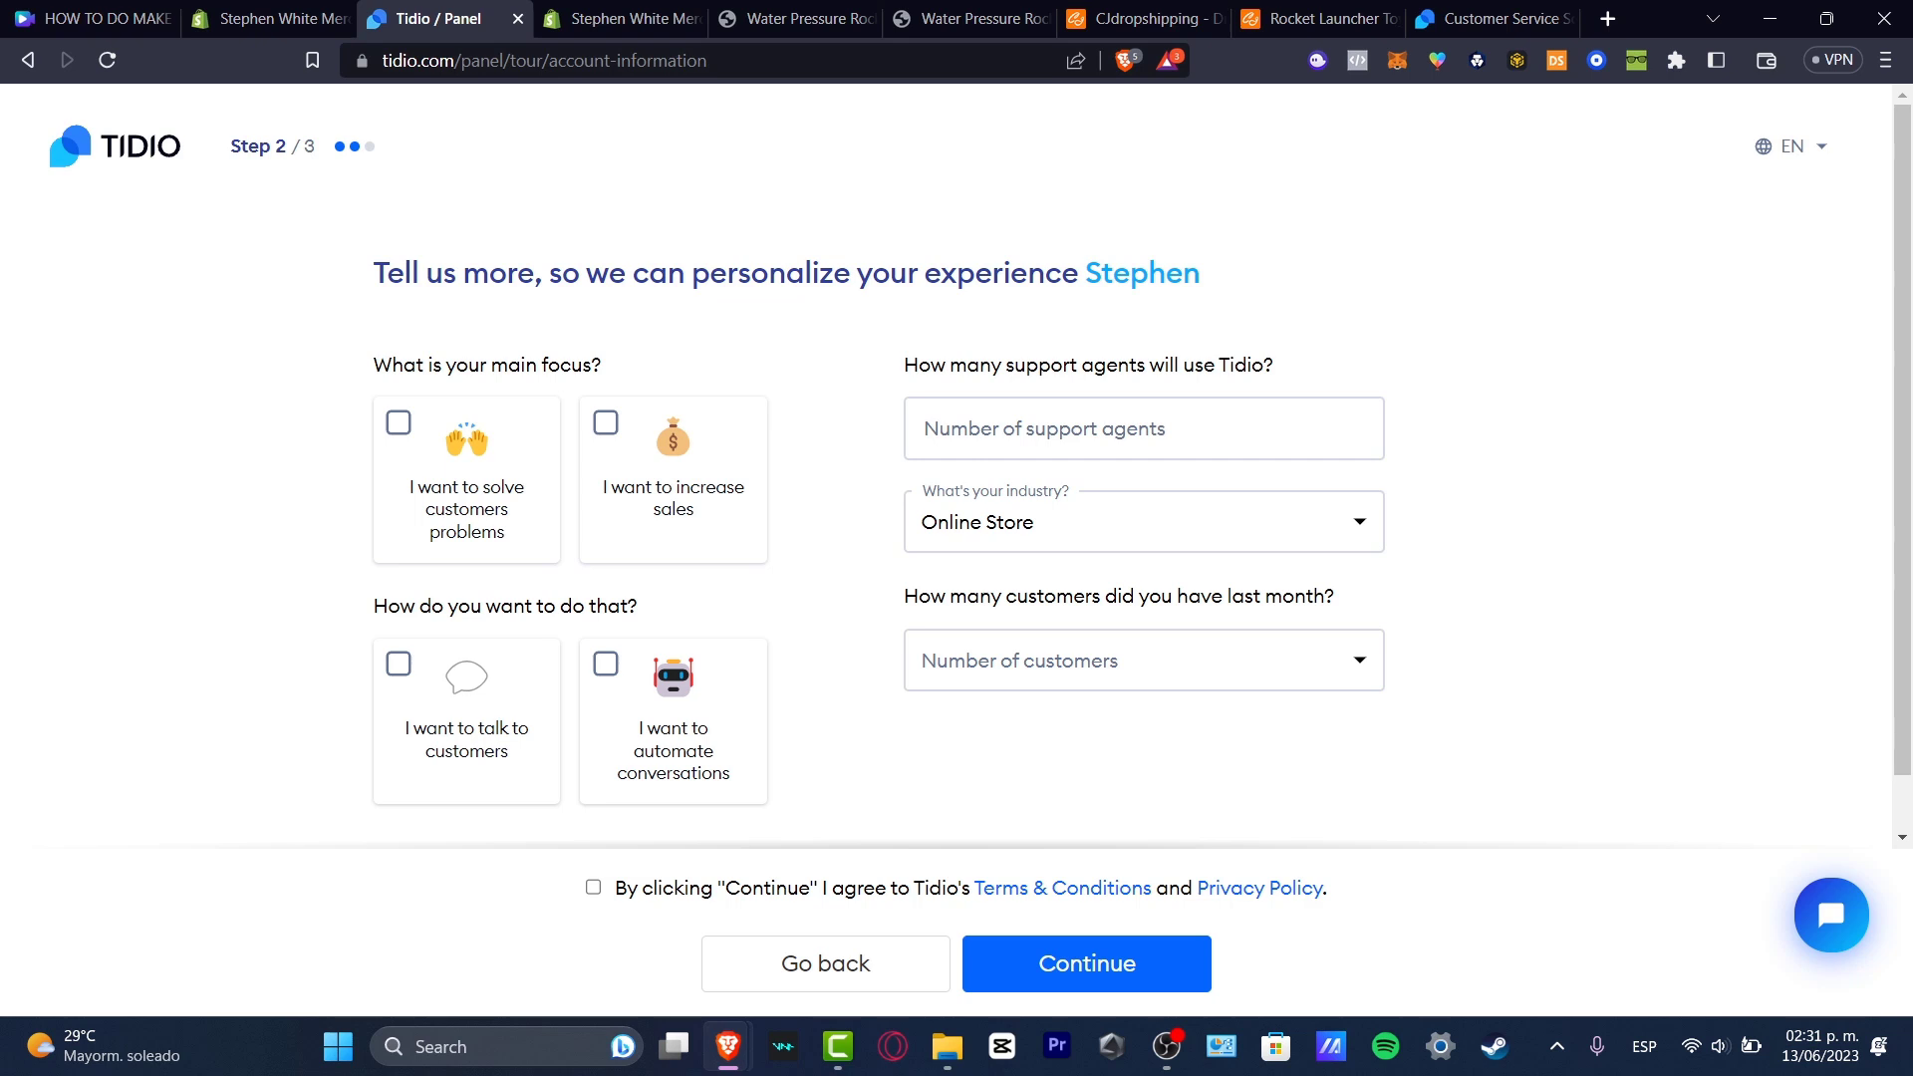
Step: Fill the account form: talk to customers, 3 agents, Online Store industry, 0 customers just getting started
click(467, 722)
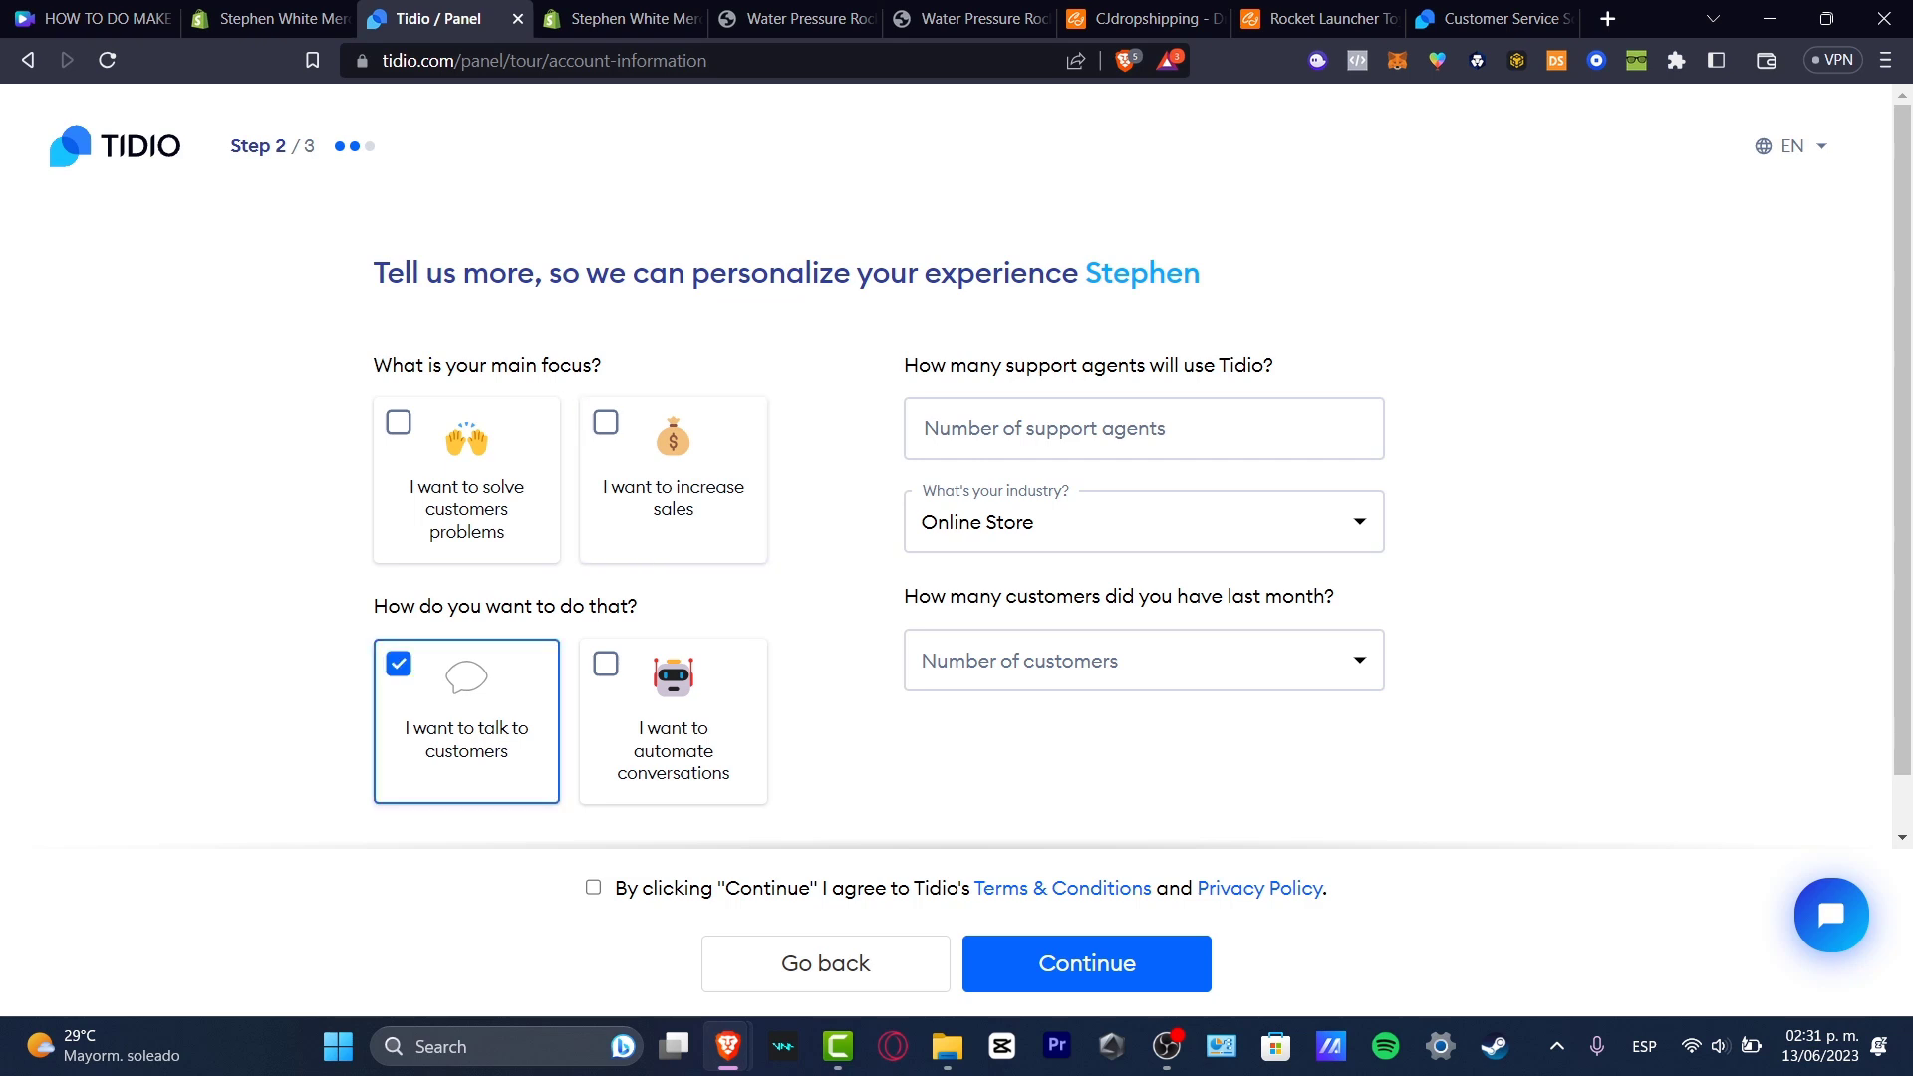
drag(904, 364, 1274, 366)
click(1144, 430)
text(3)
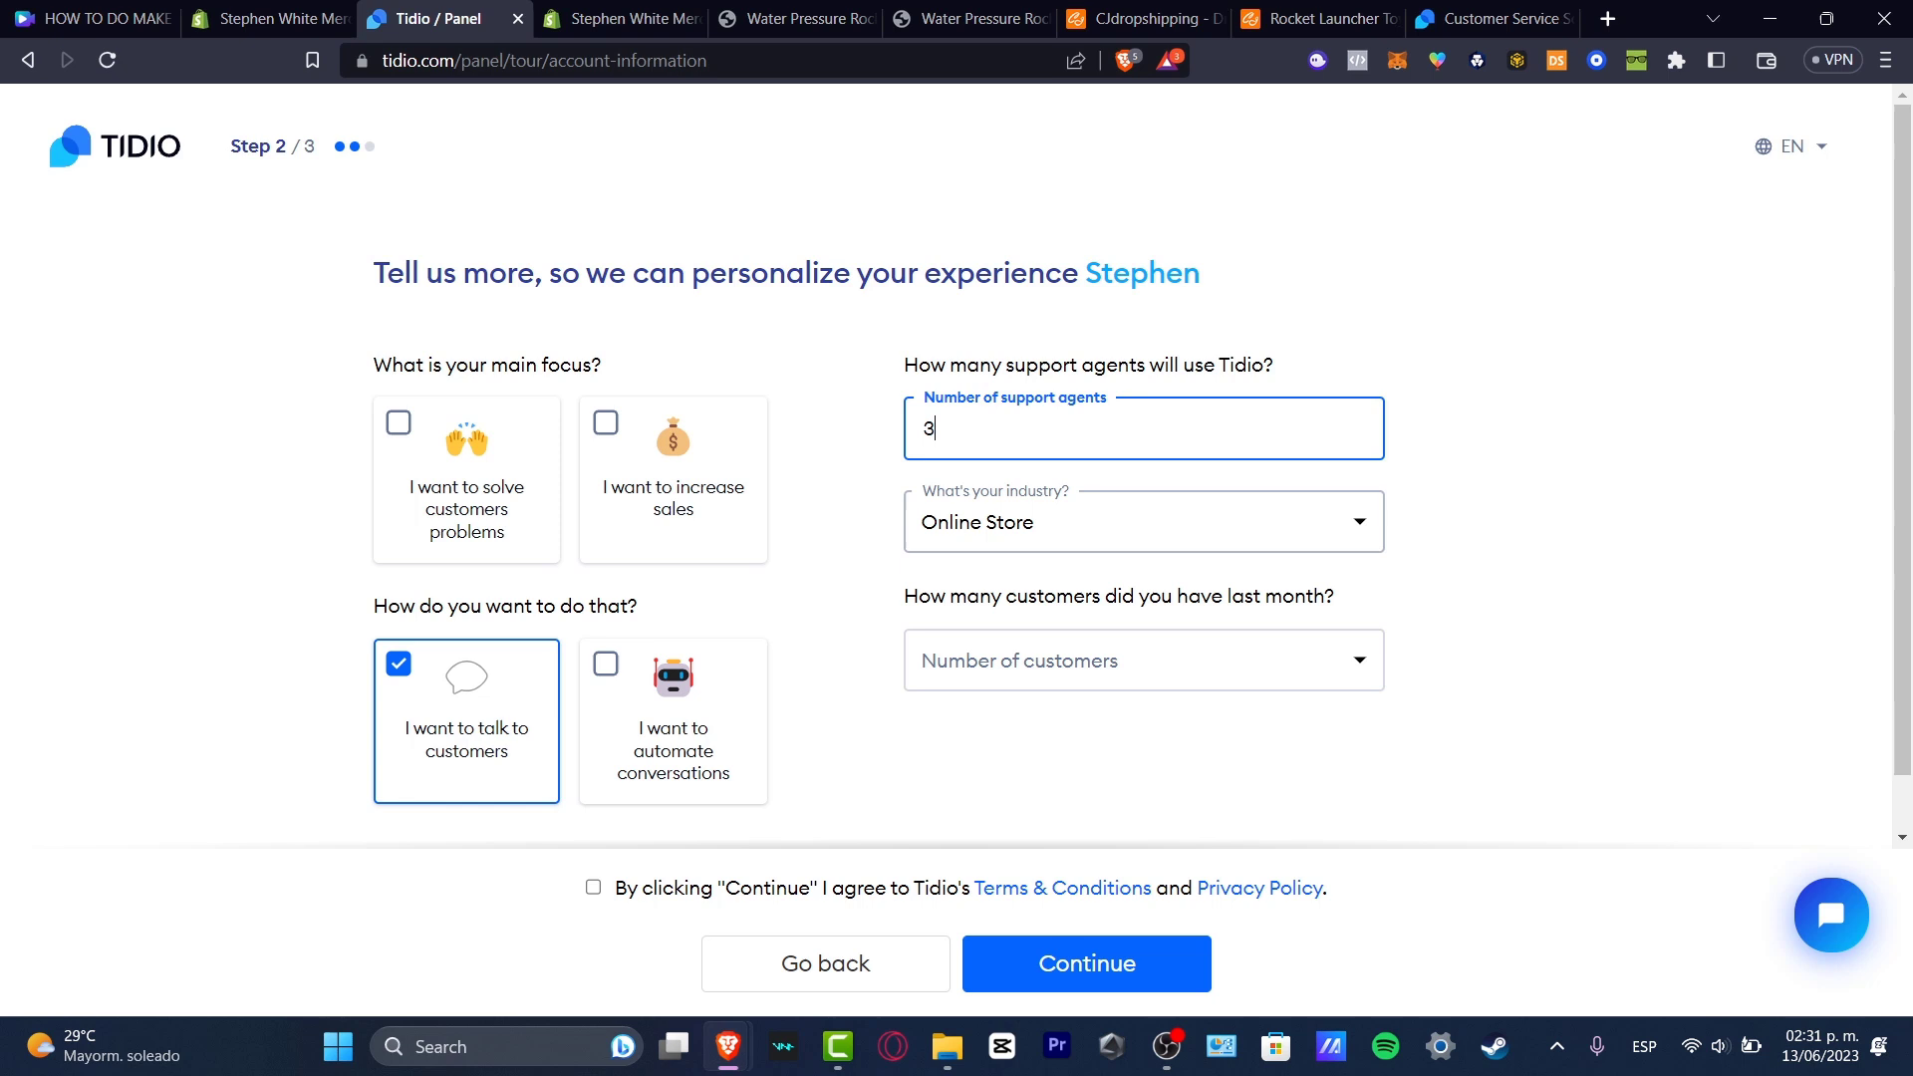
click(1142, 522)
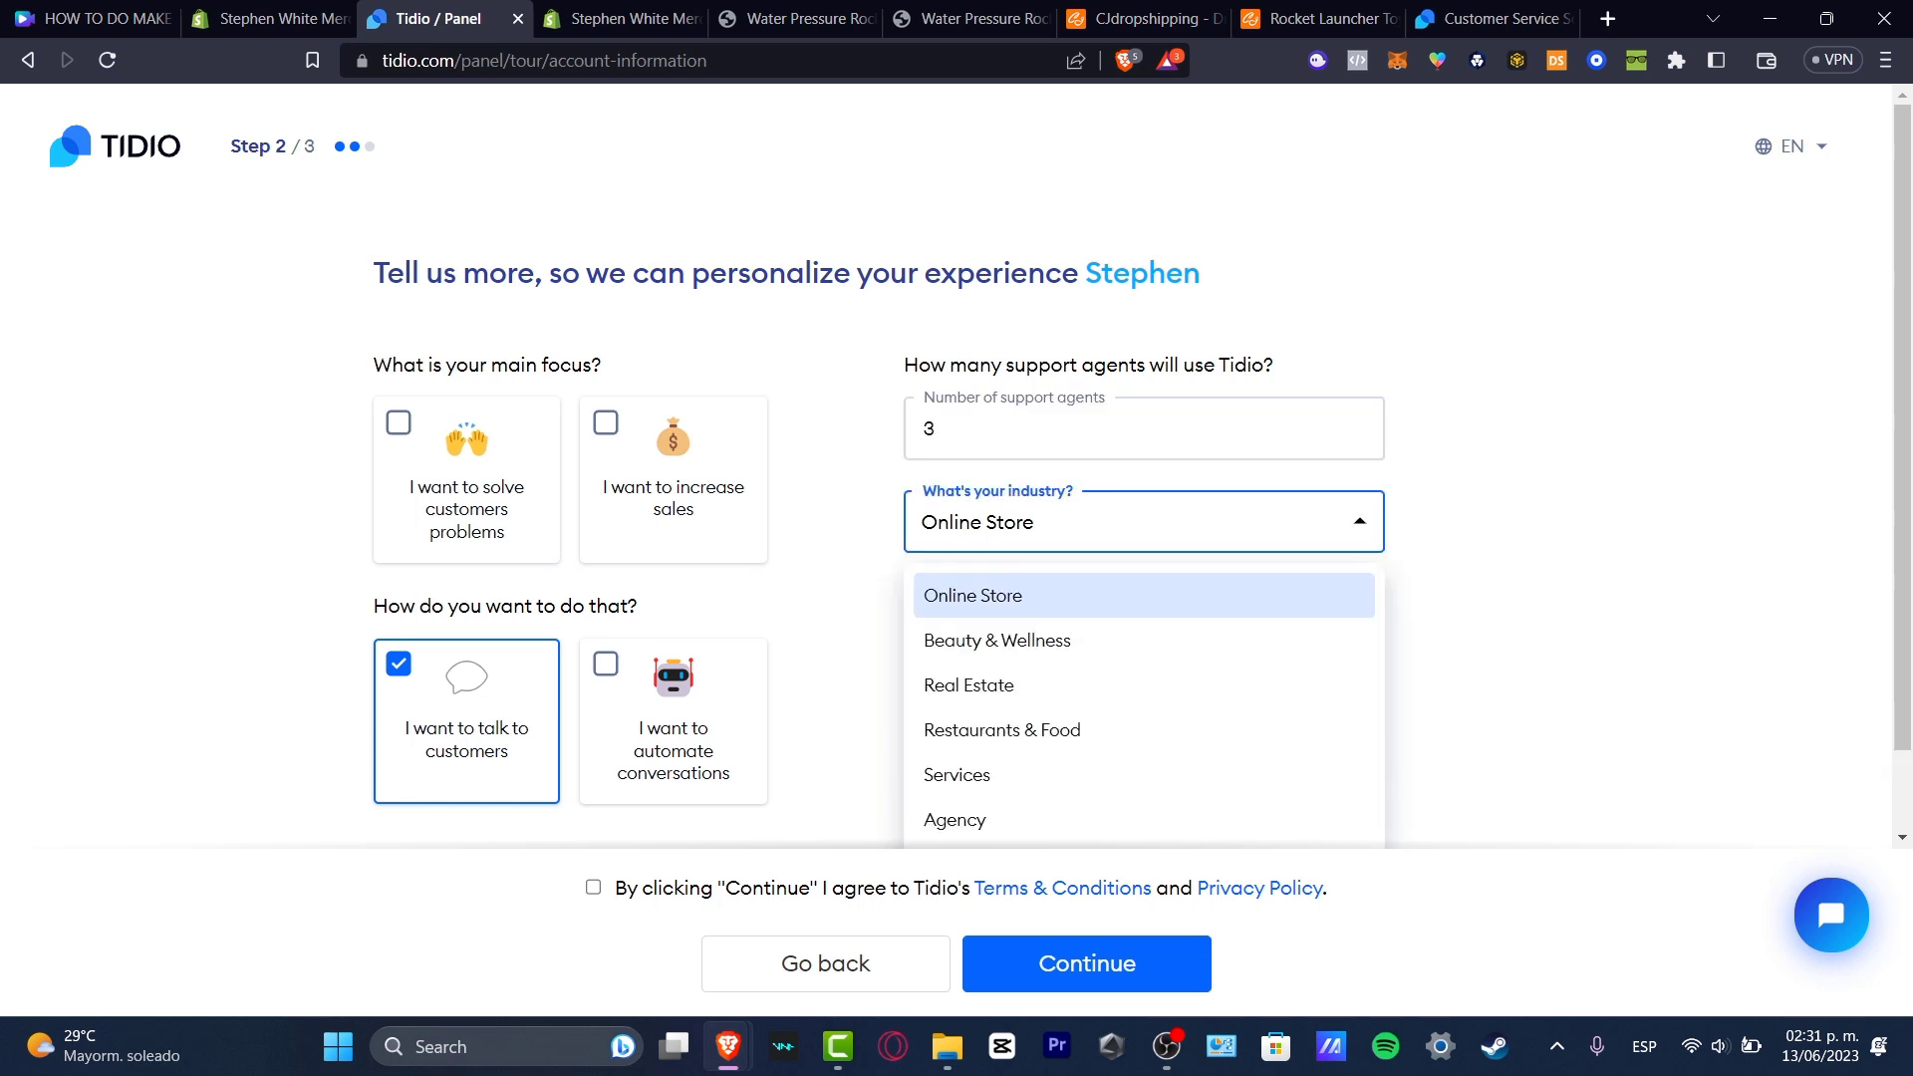
click(972, 595)
click(1144, 658)
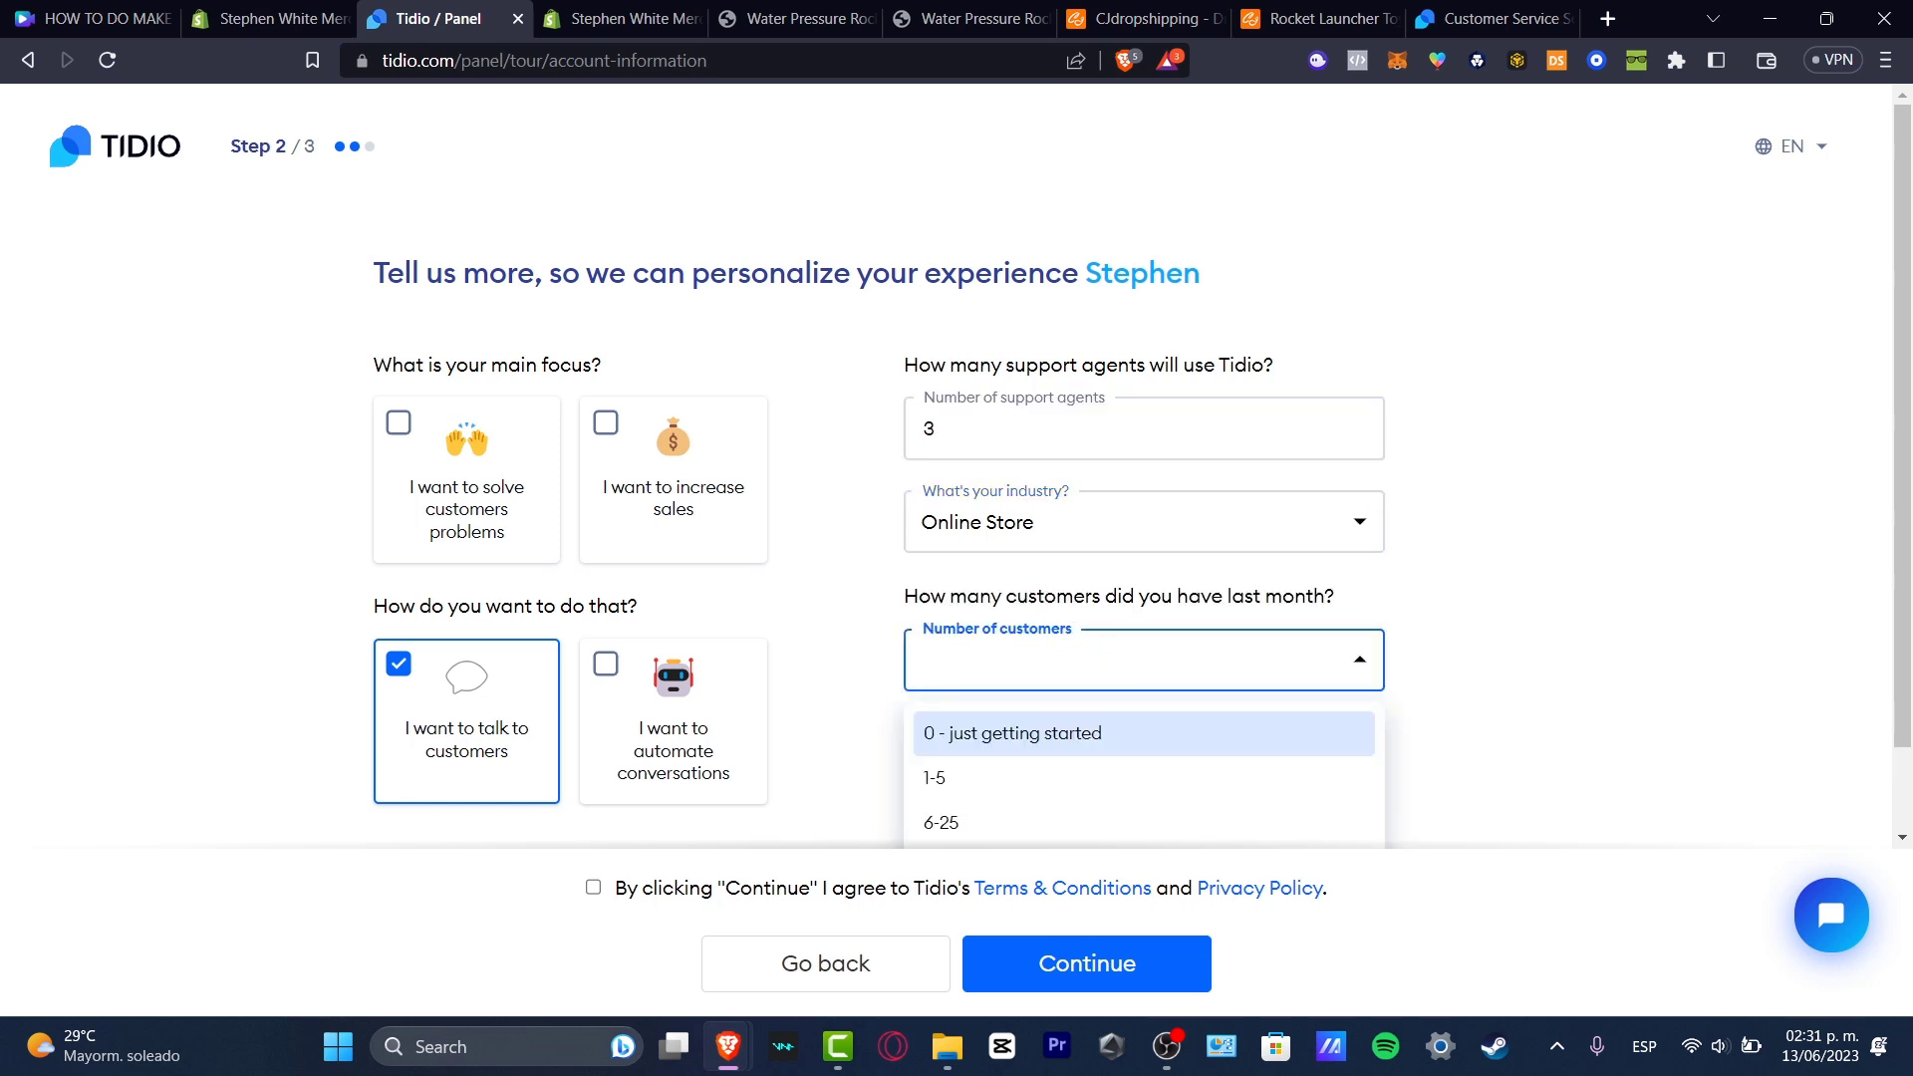
click(1012, 634)
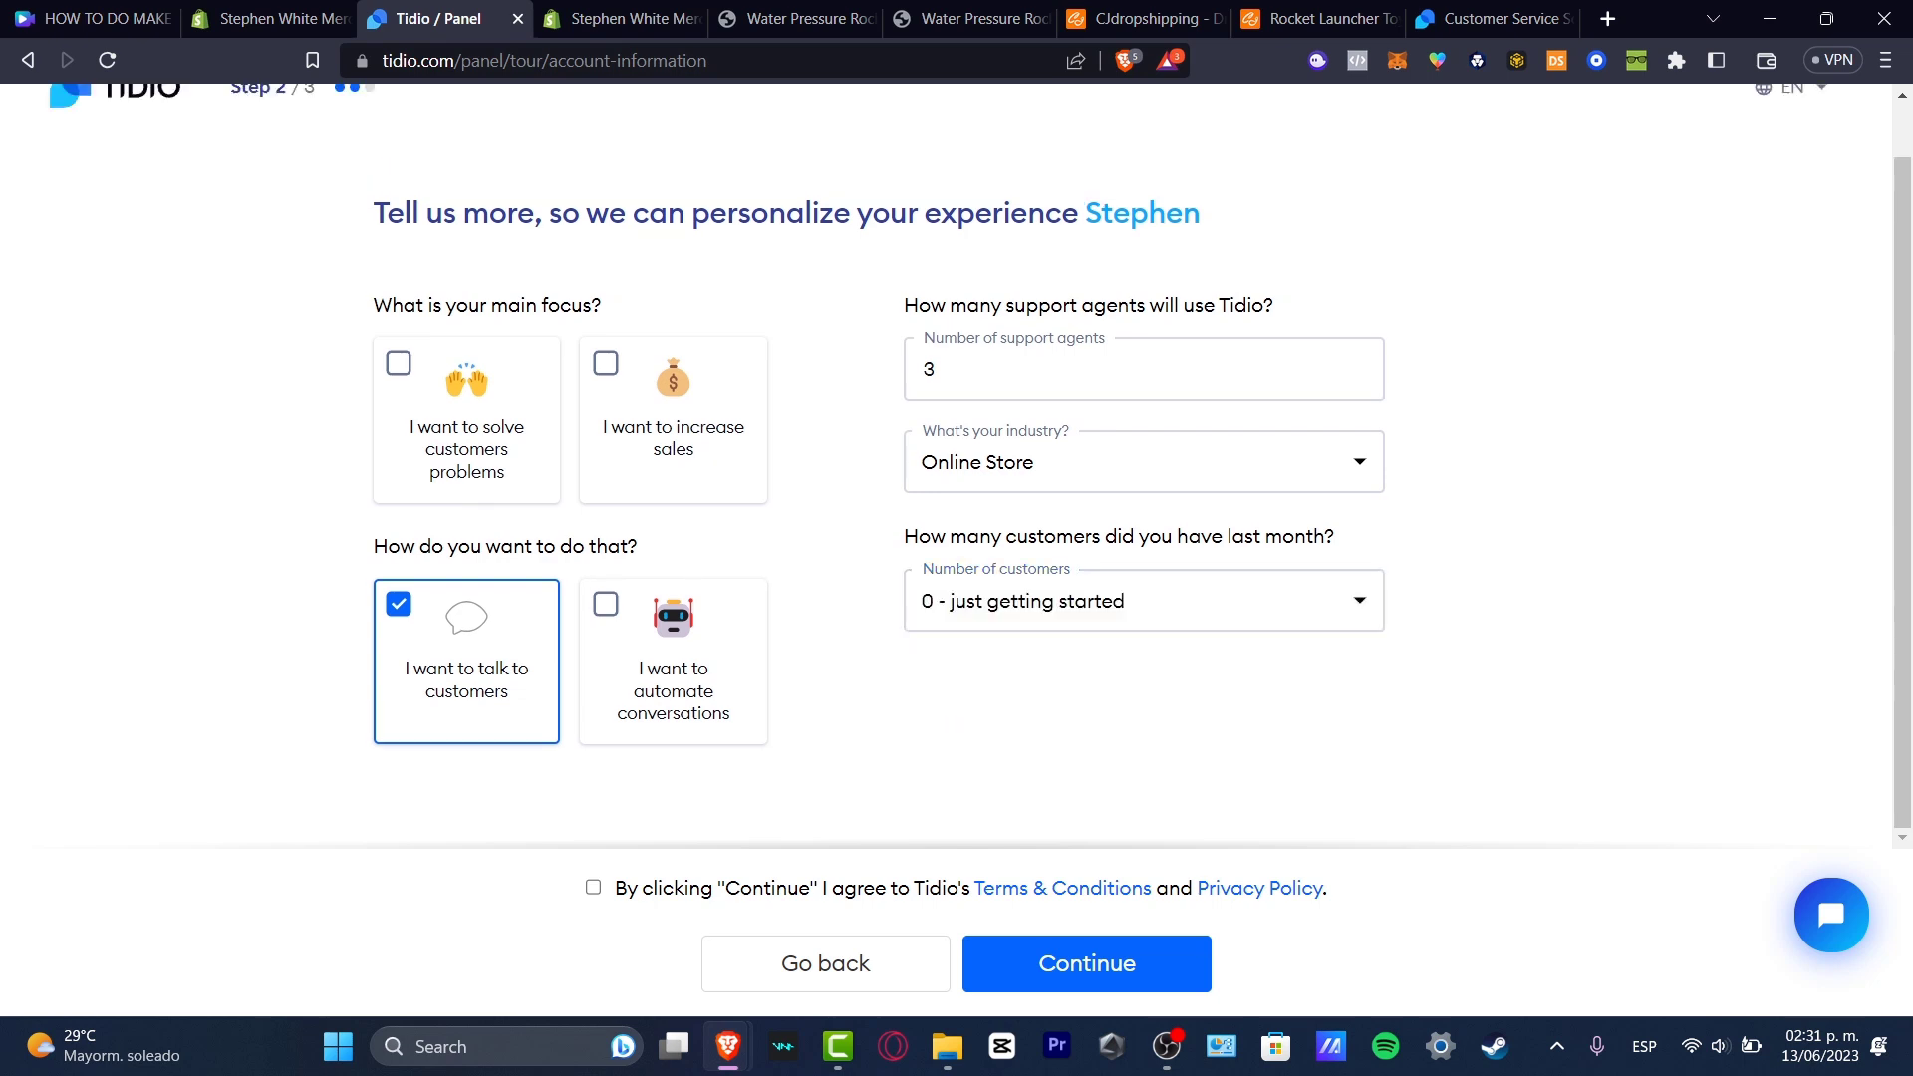
click(1085, 963)
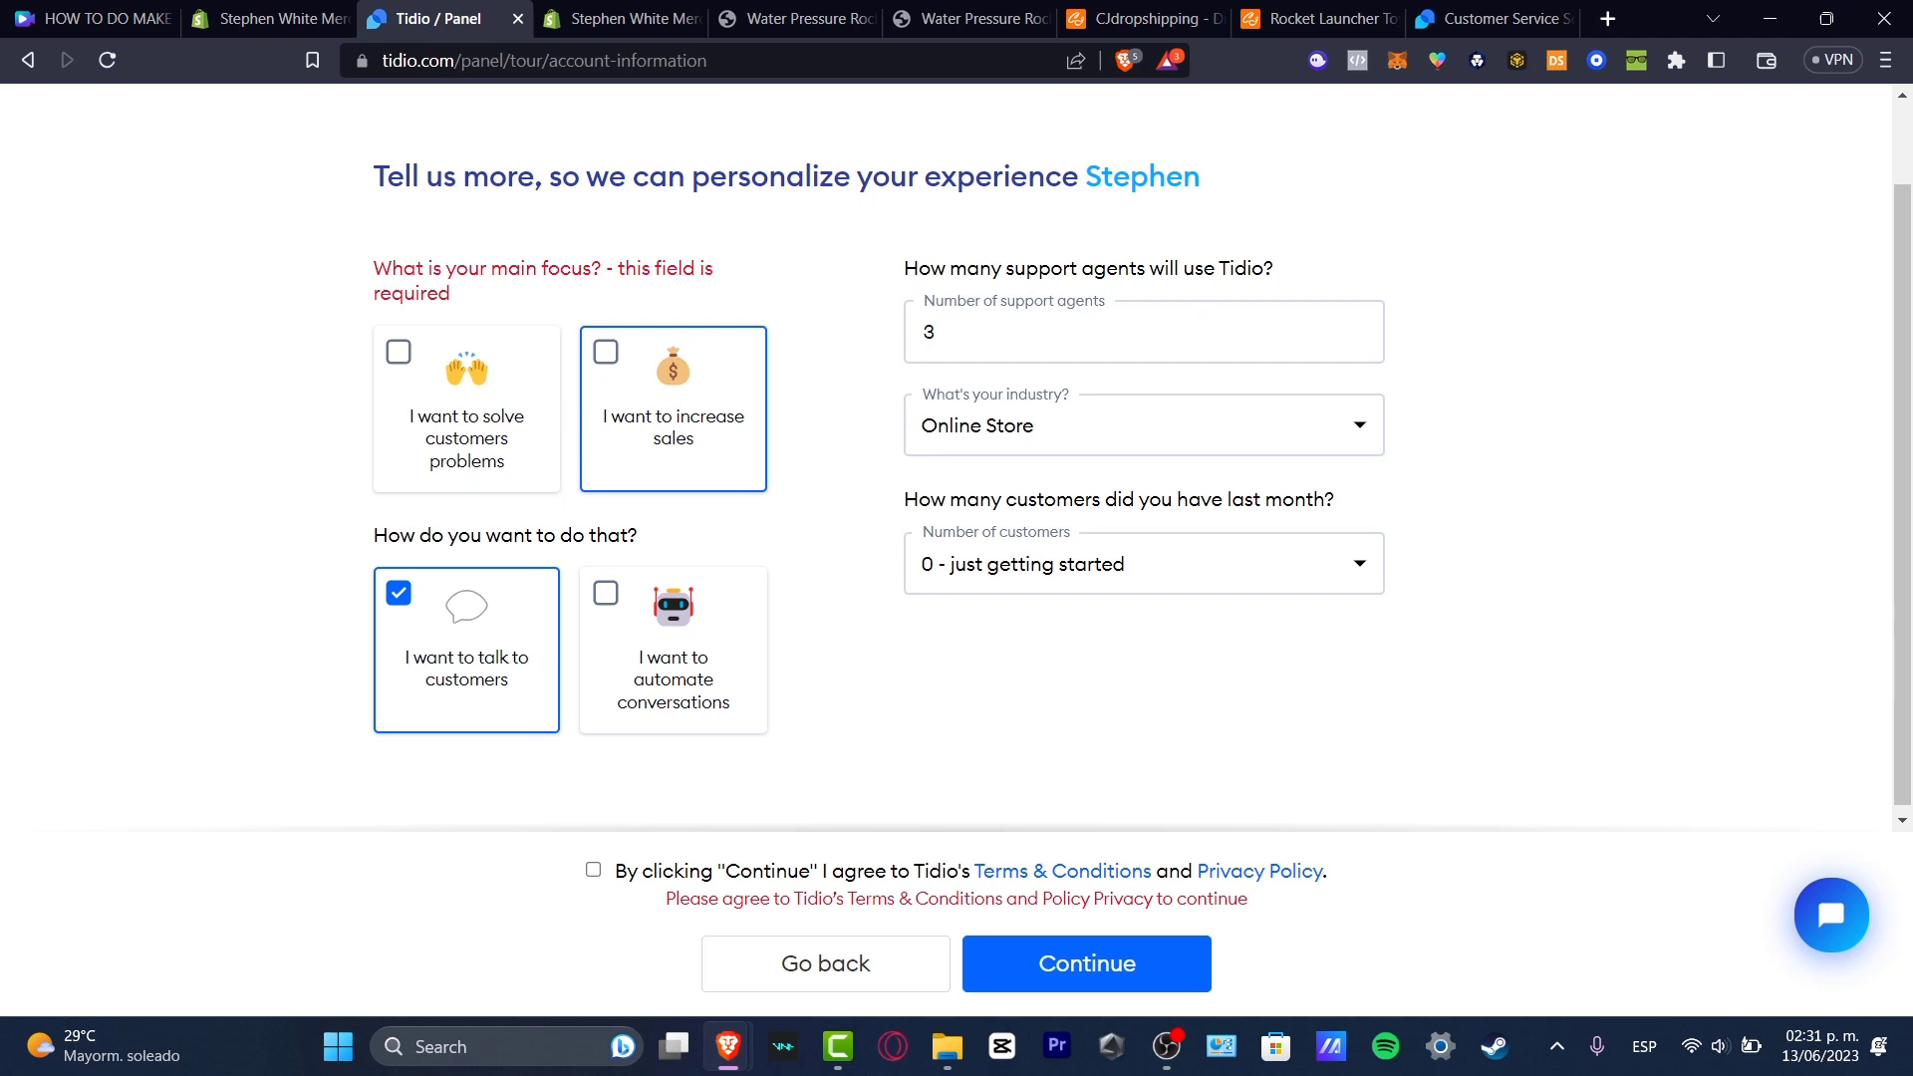
scroll(956, 448, up, 1)
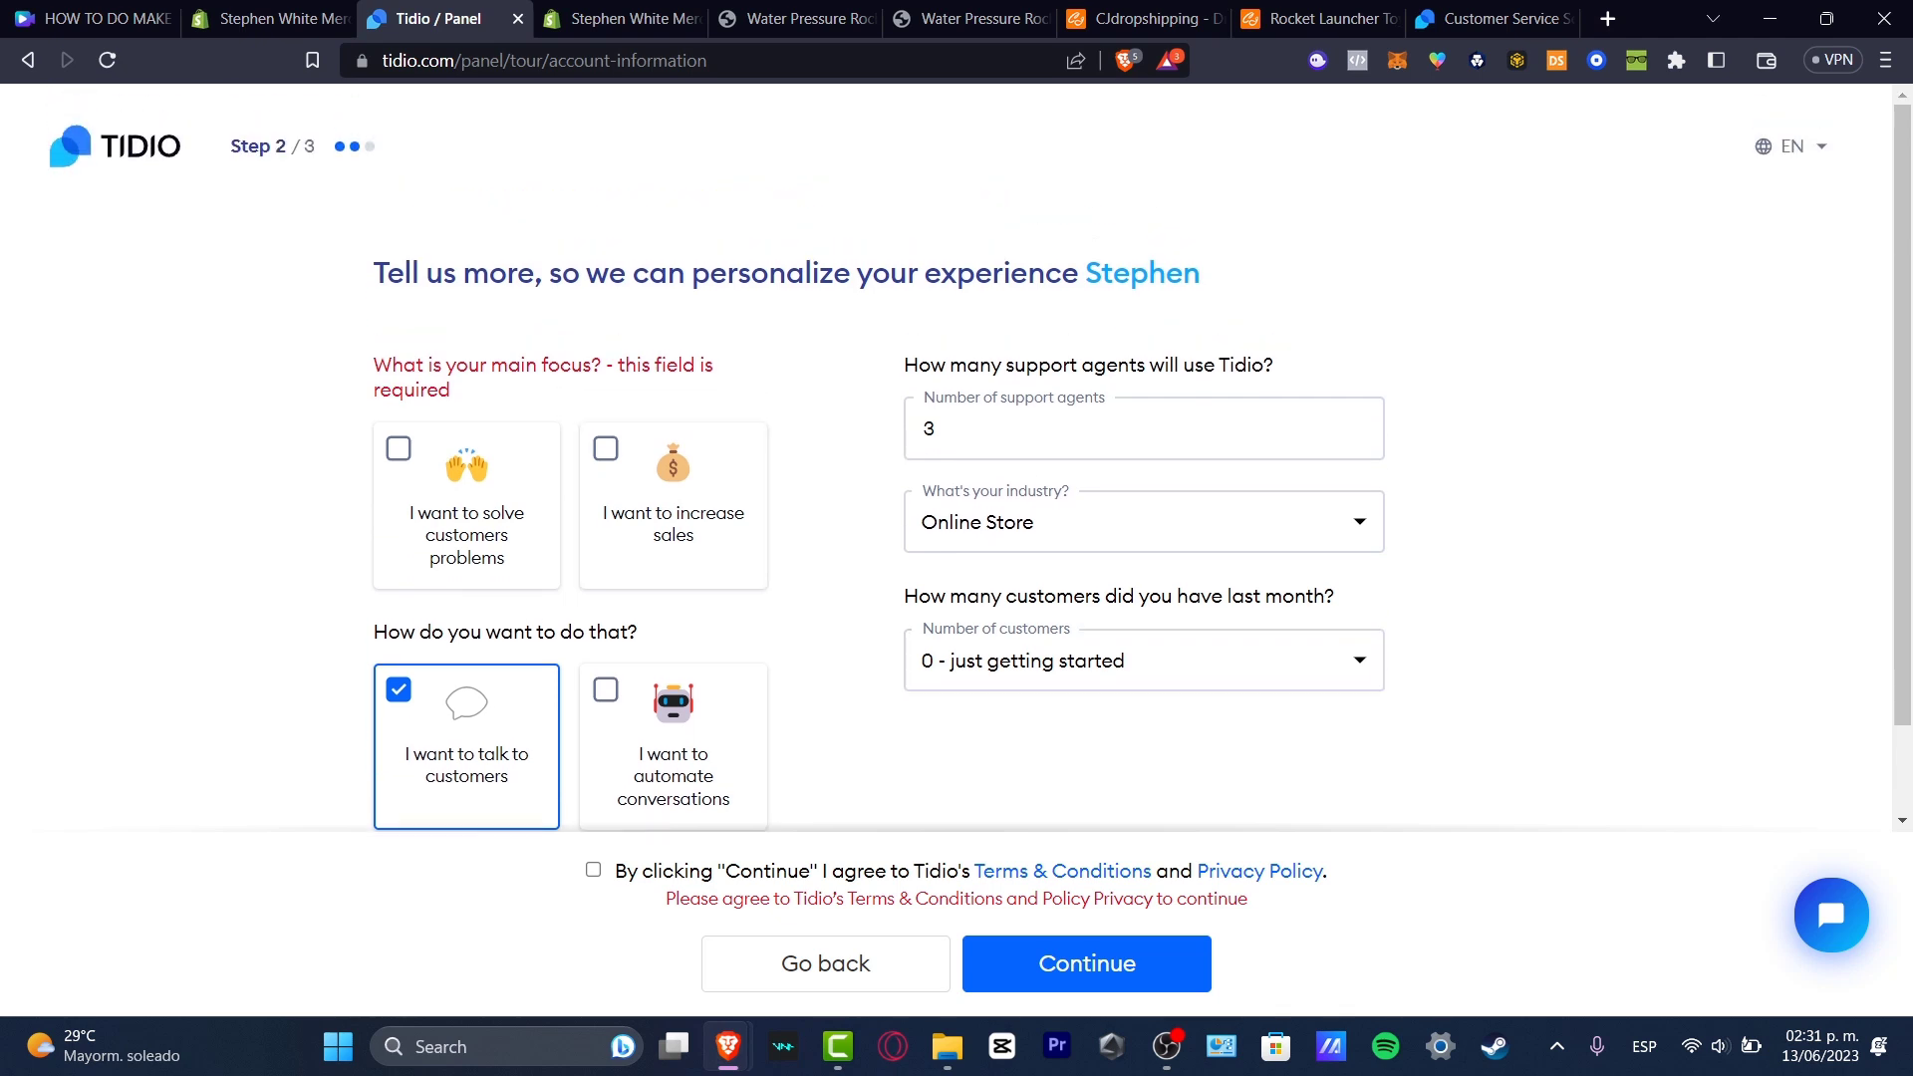
Step: Choose solving customer problems as focus, accept the terms and submit to reach chatbot setup
click(466, 509)
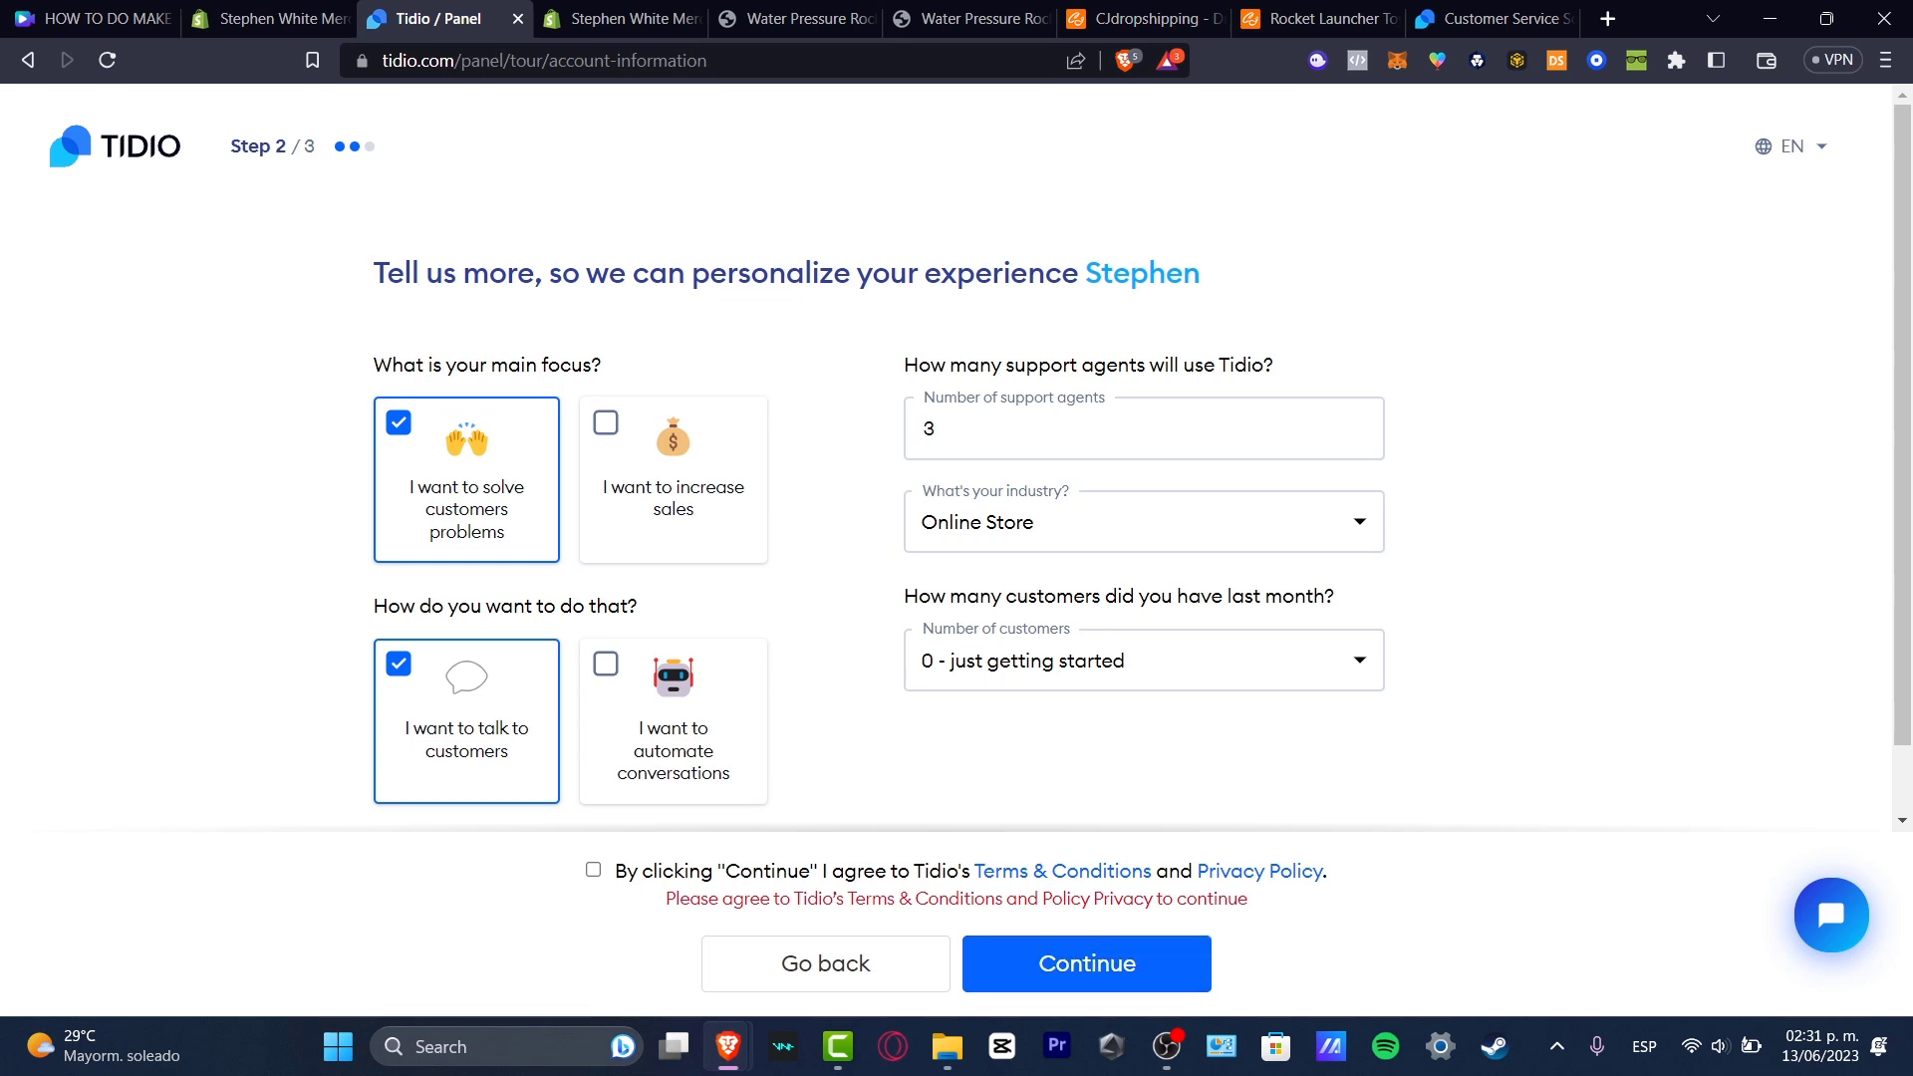
click(594, 869)
click(1087, 963)
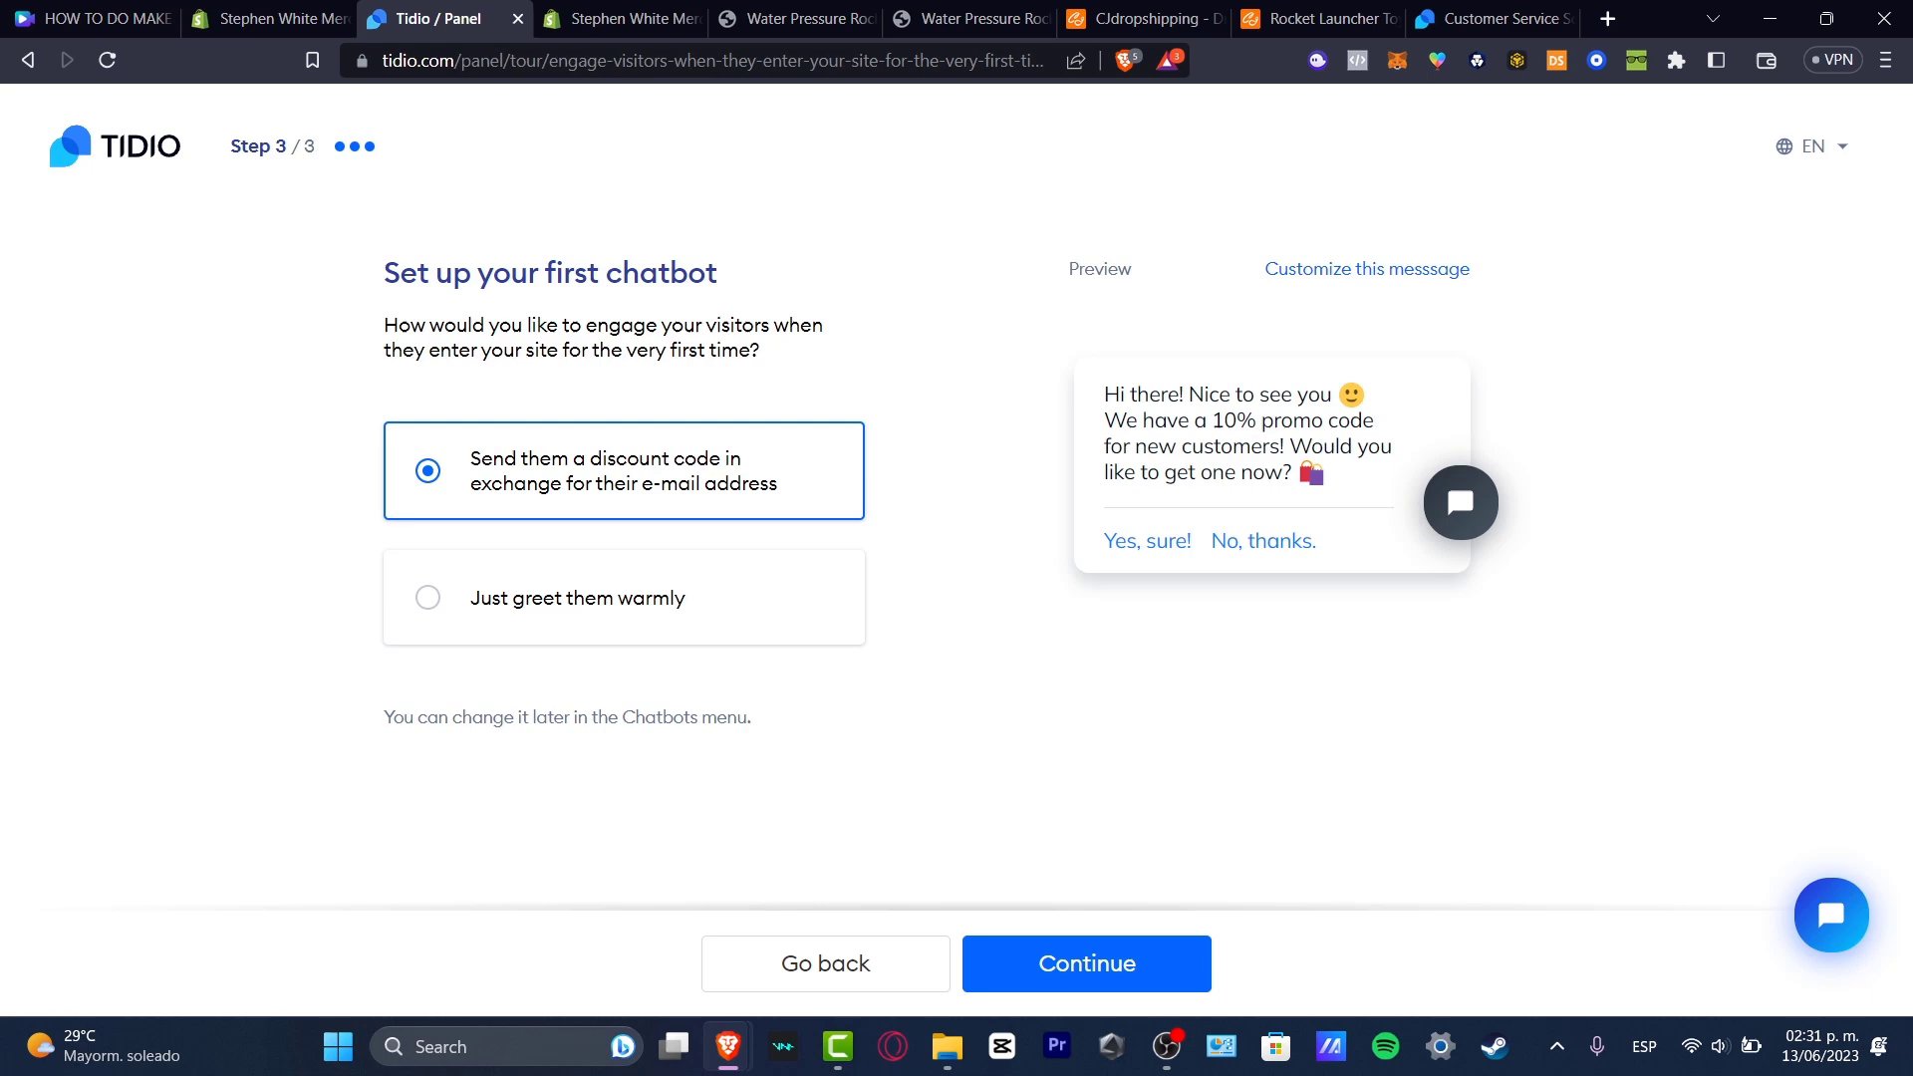
Step: Compare the discount-code and warm-greeting options, settle on 'Just greet them warmly' and finish onboarding
drag(493, 272, 718, 272)
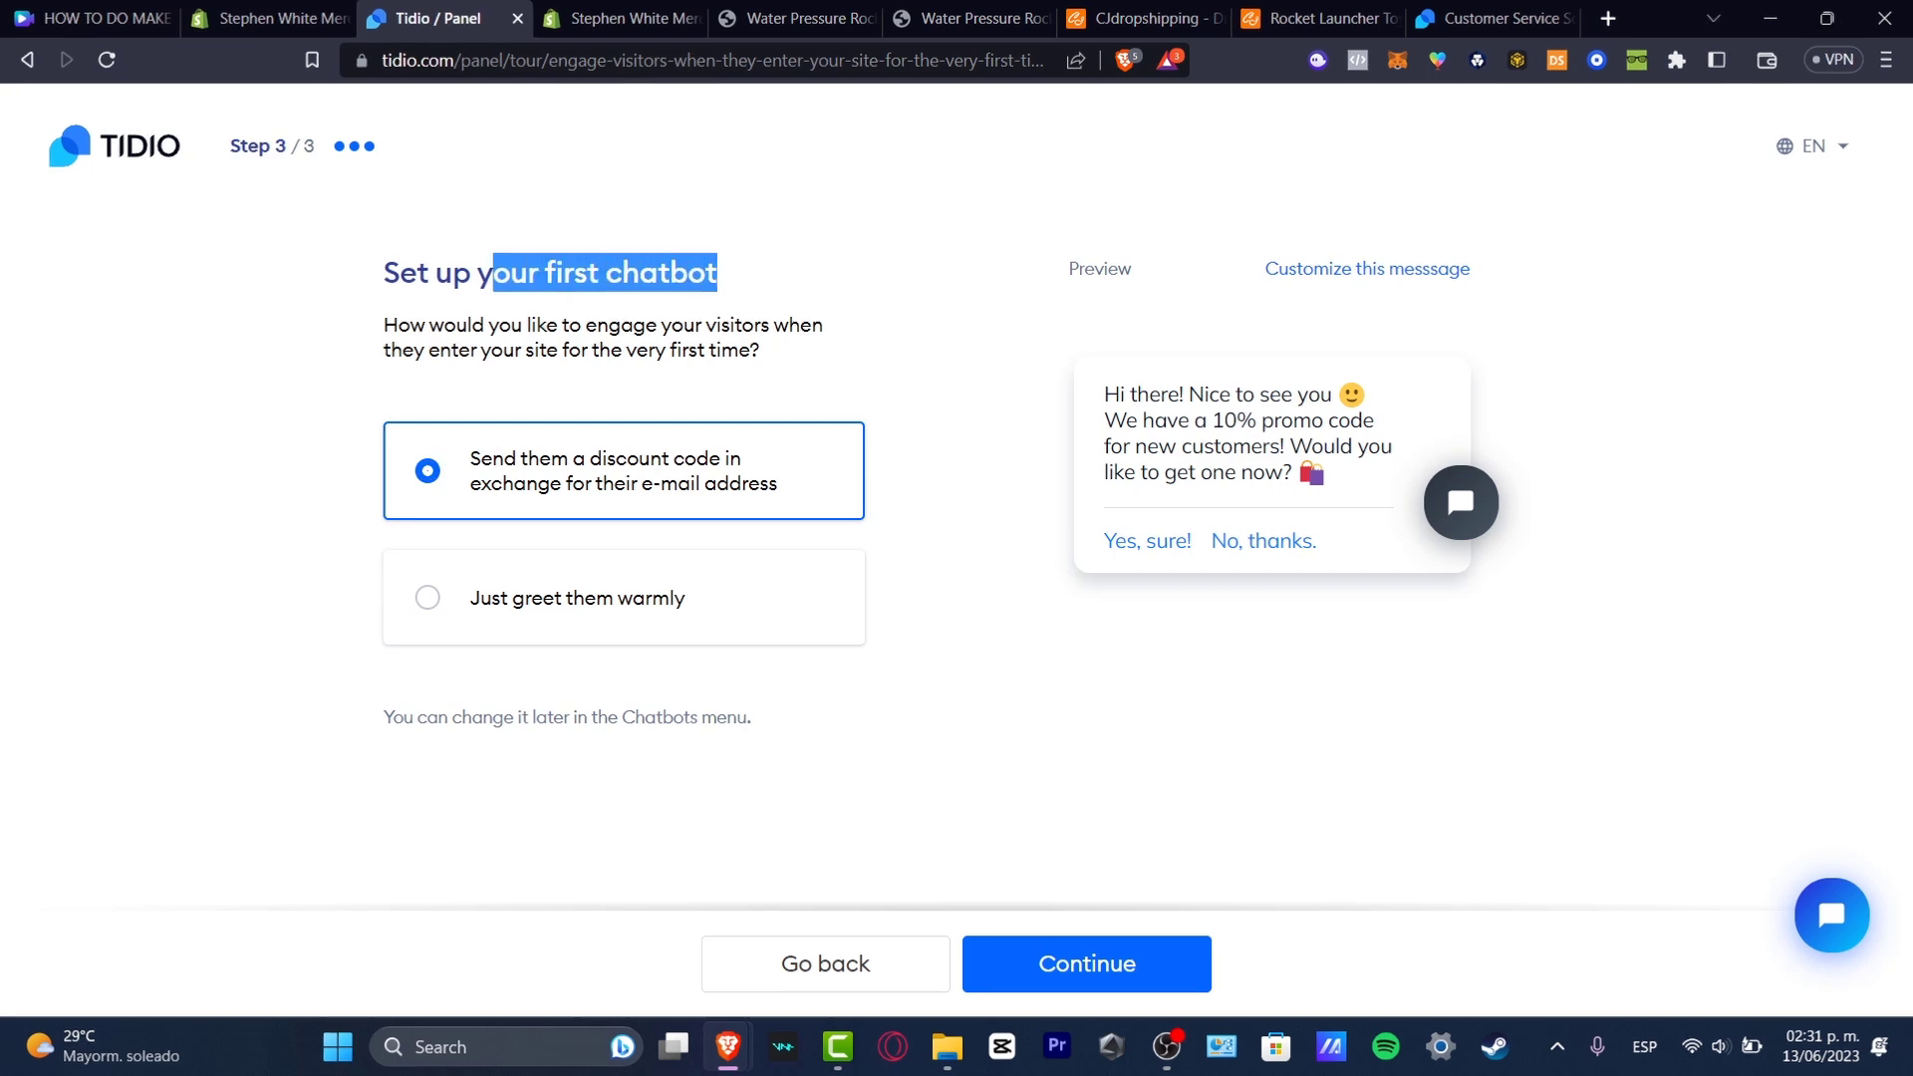
mouse_move(528, 325)
mouse_down()
mouse_move(822, 324)
mouse_move(512, 268)
mouse_move(491, 299)
mouse_move(578, 299)
mouse_up()
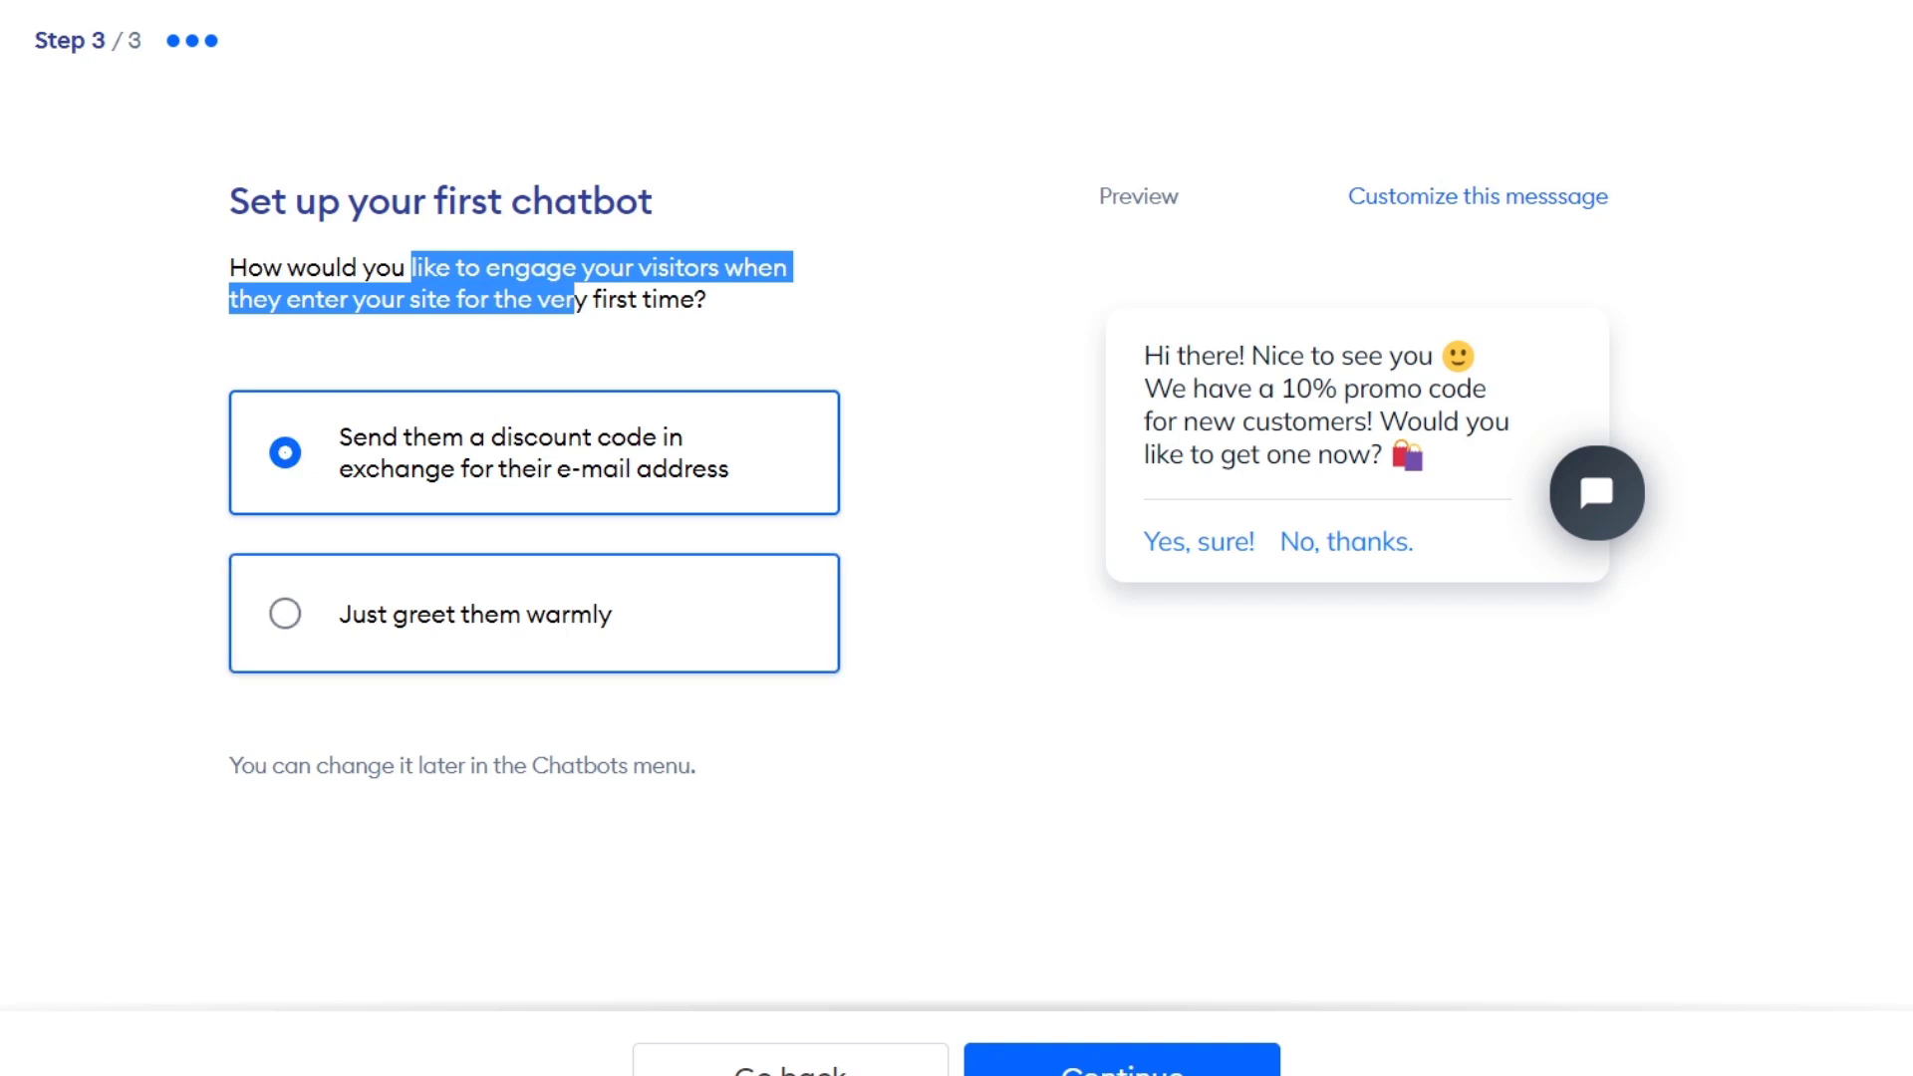
click(534, 612)
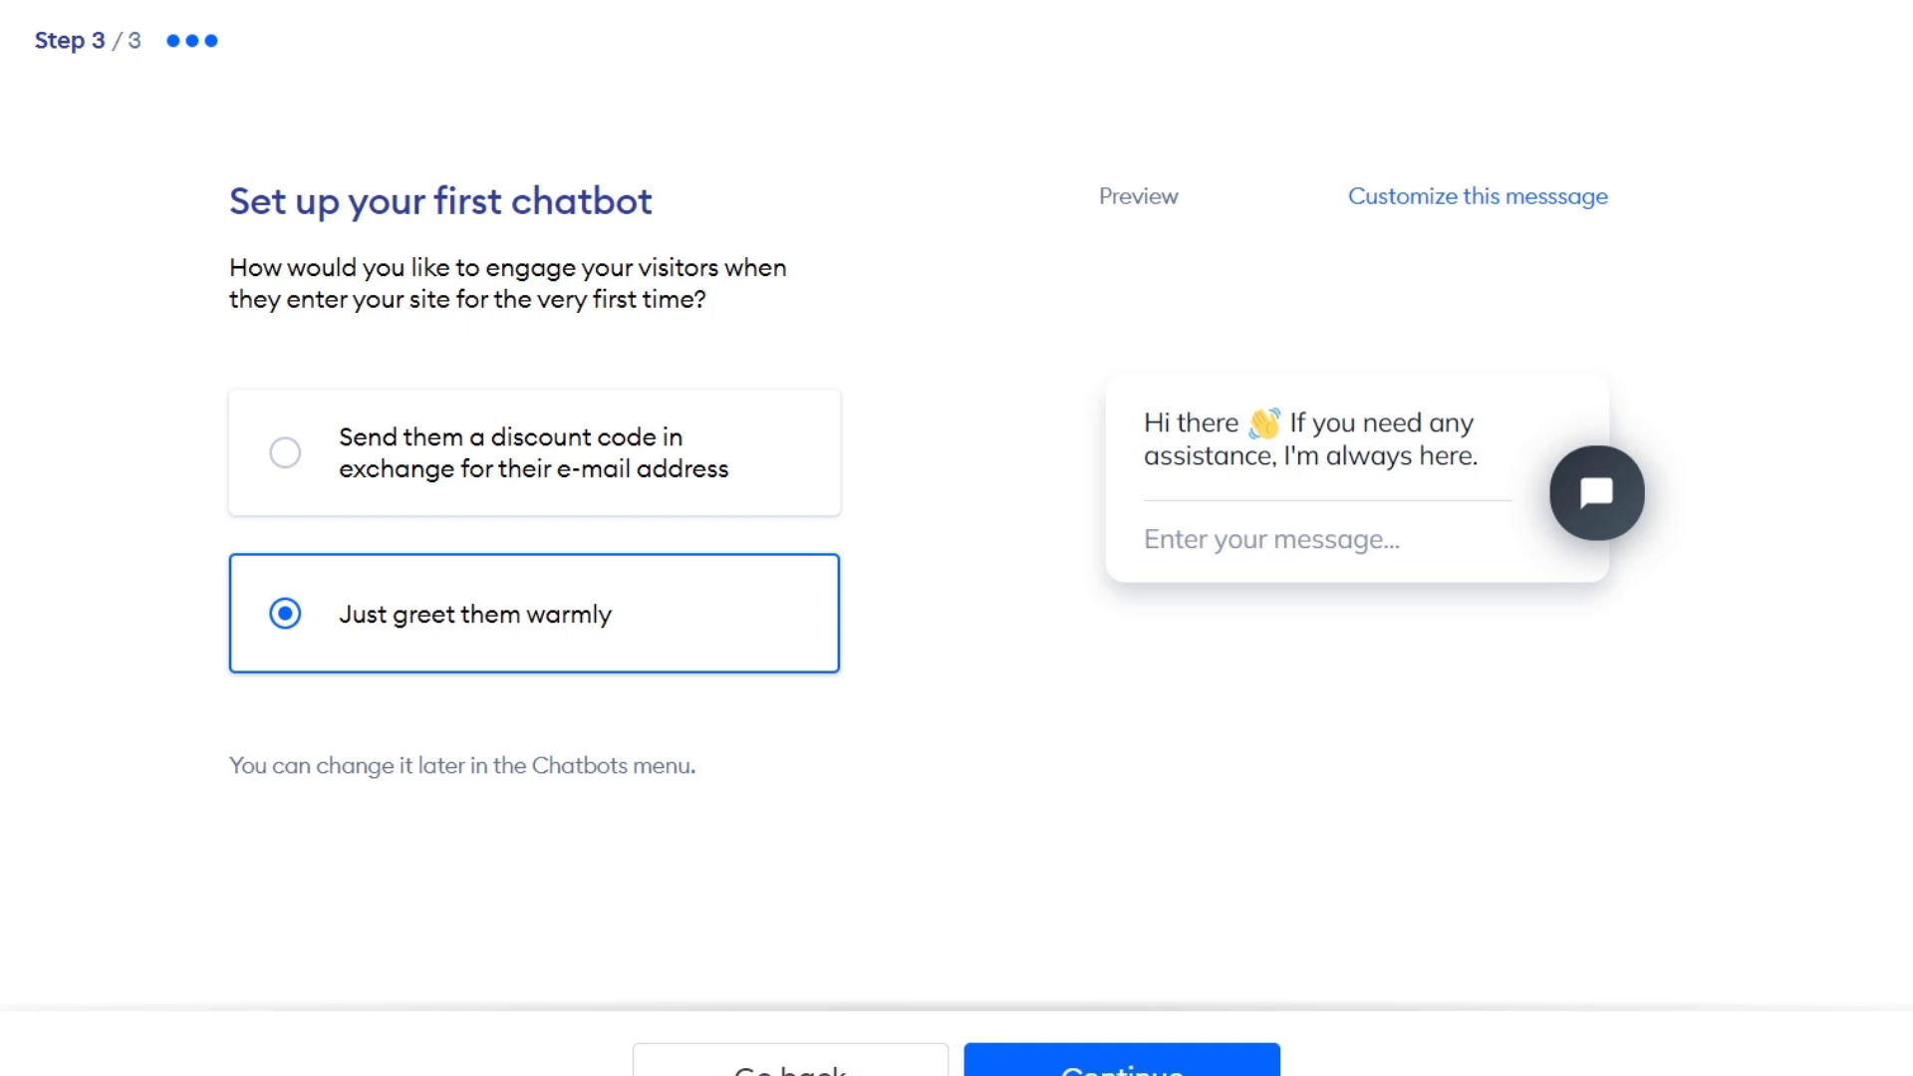
click(534, 451)
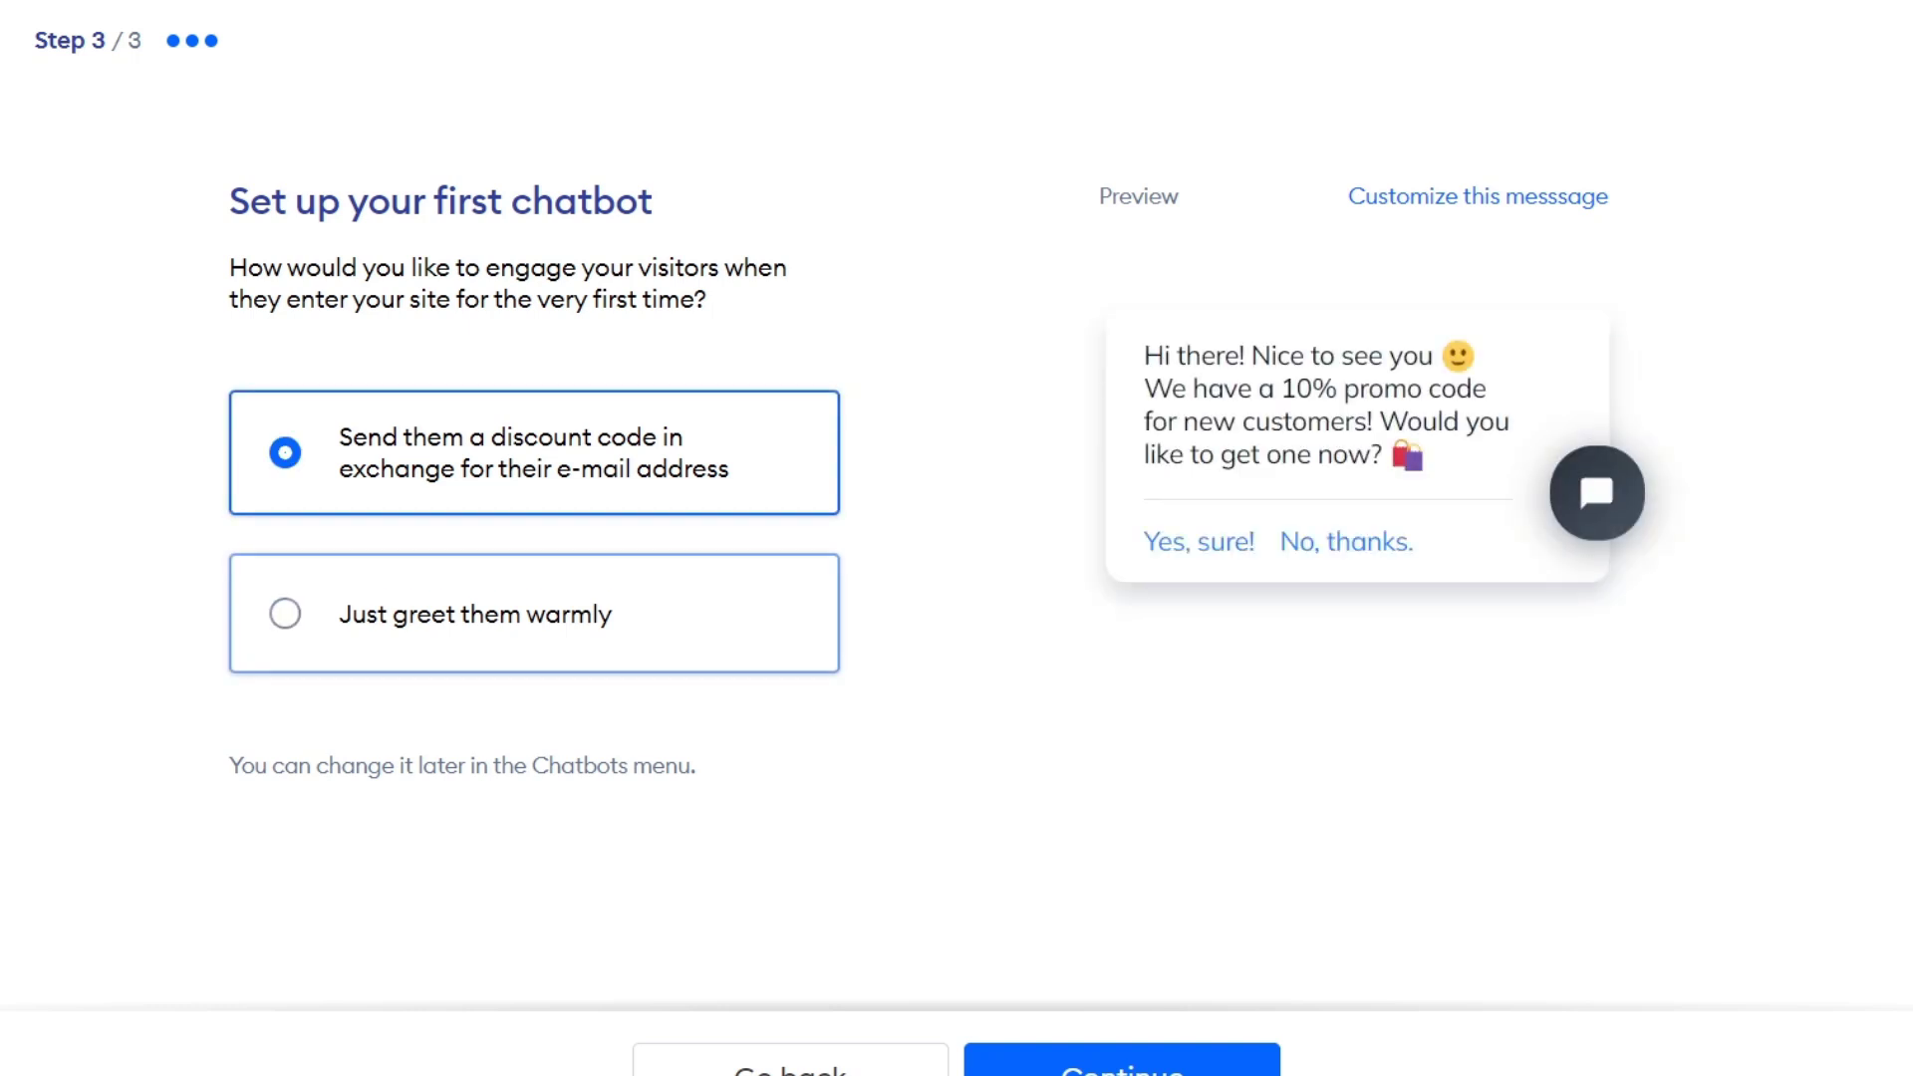
click(534, 612)
click(534, 452)
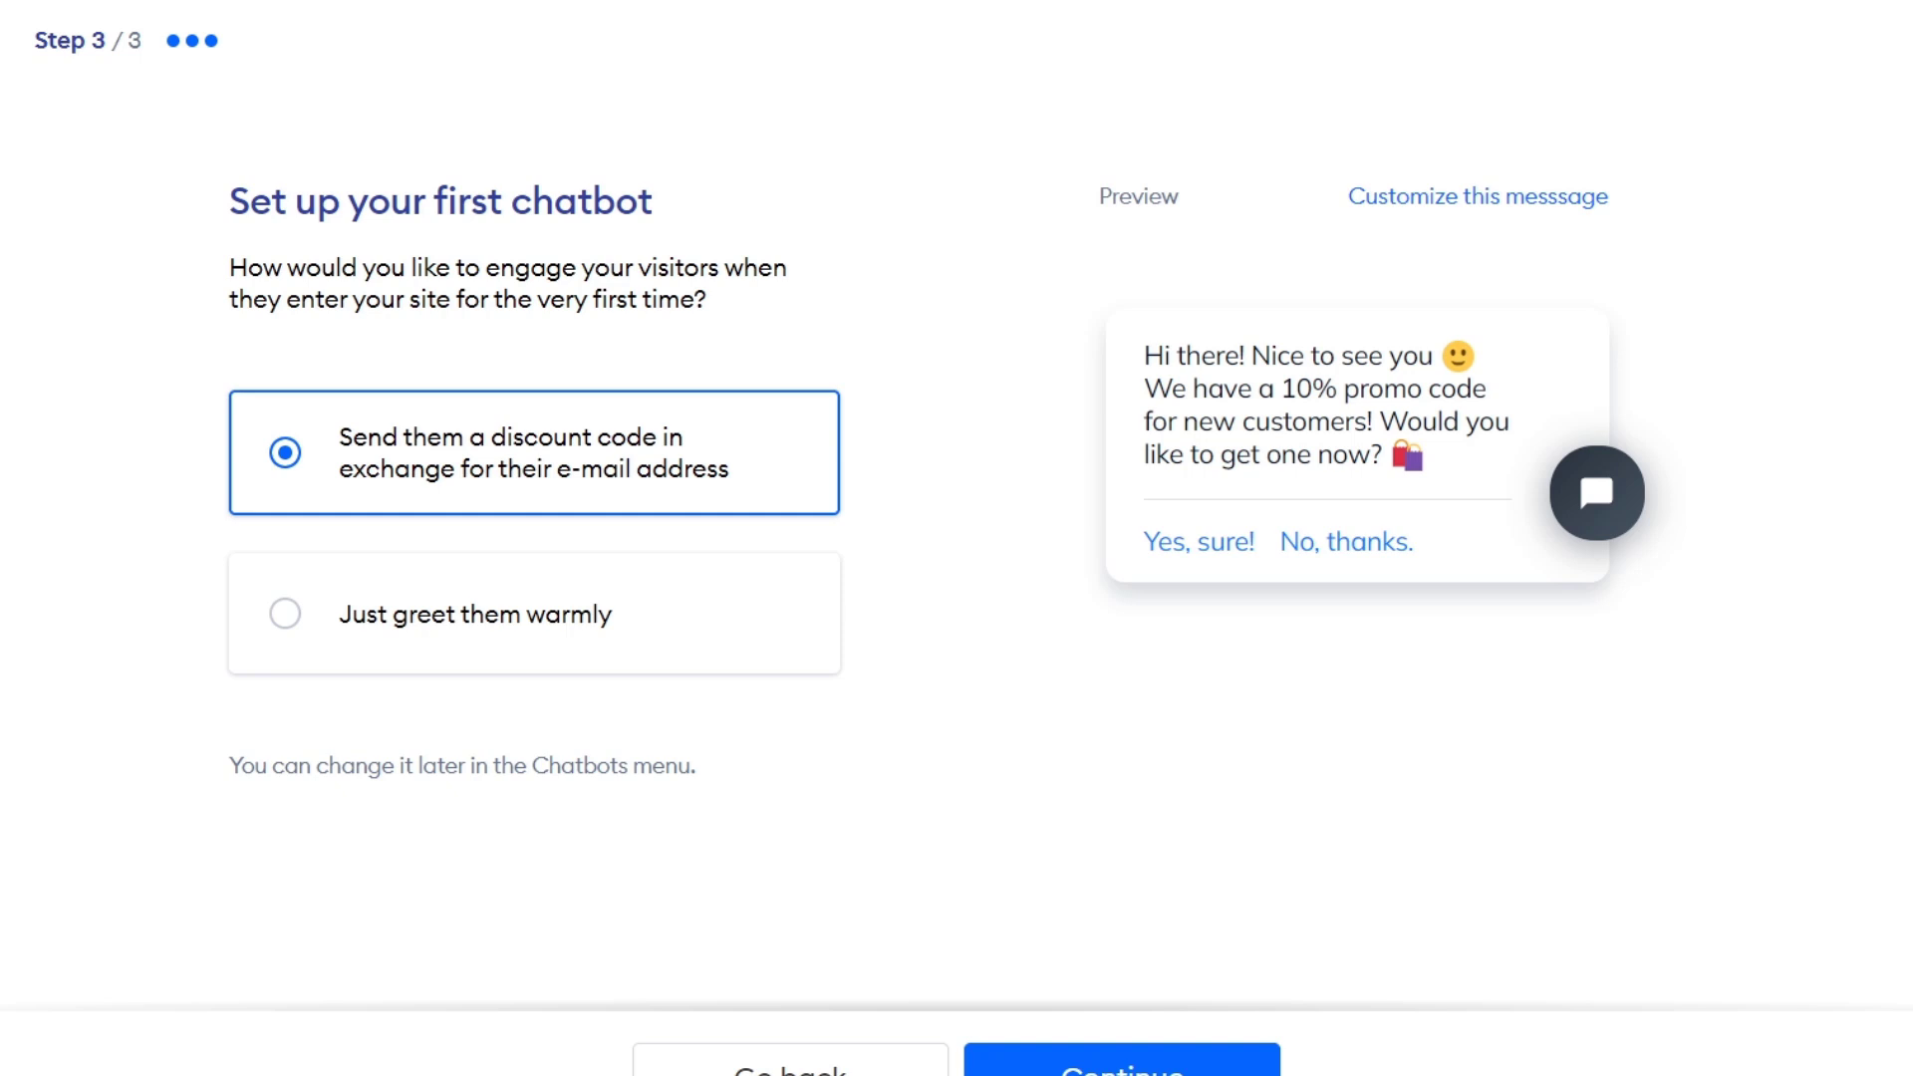
click(534, 613)
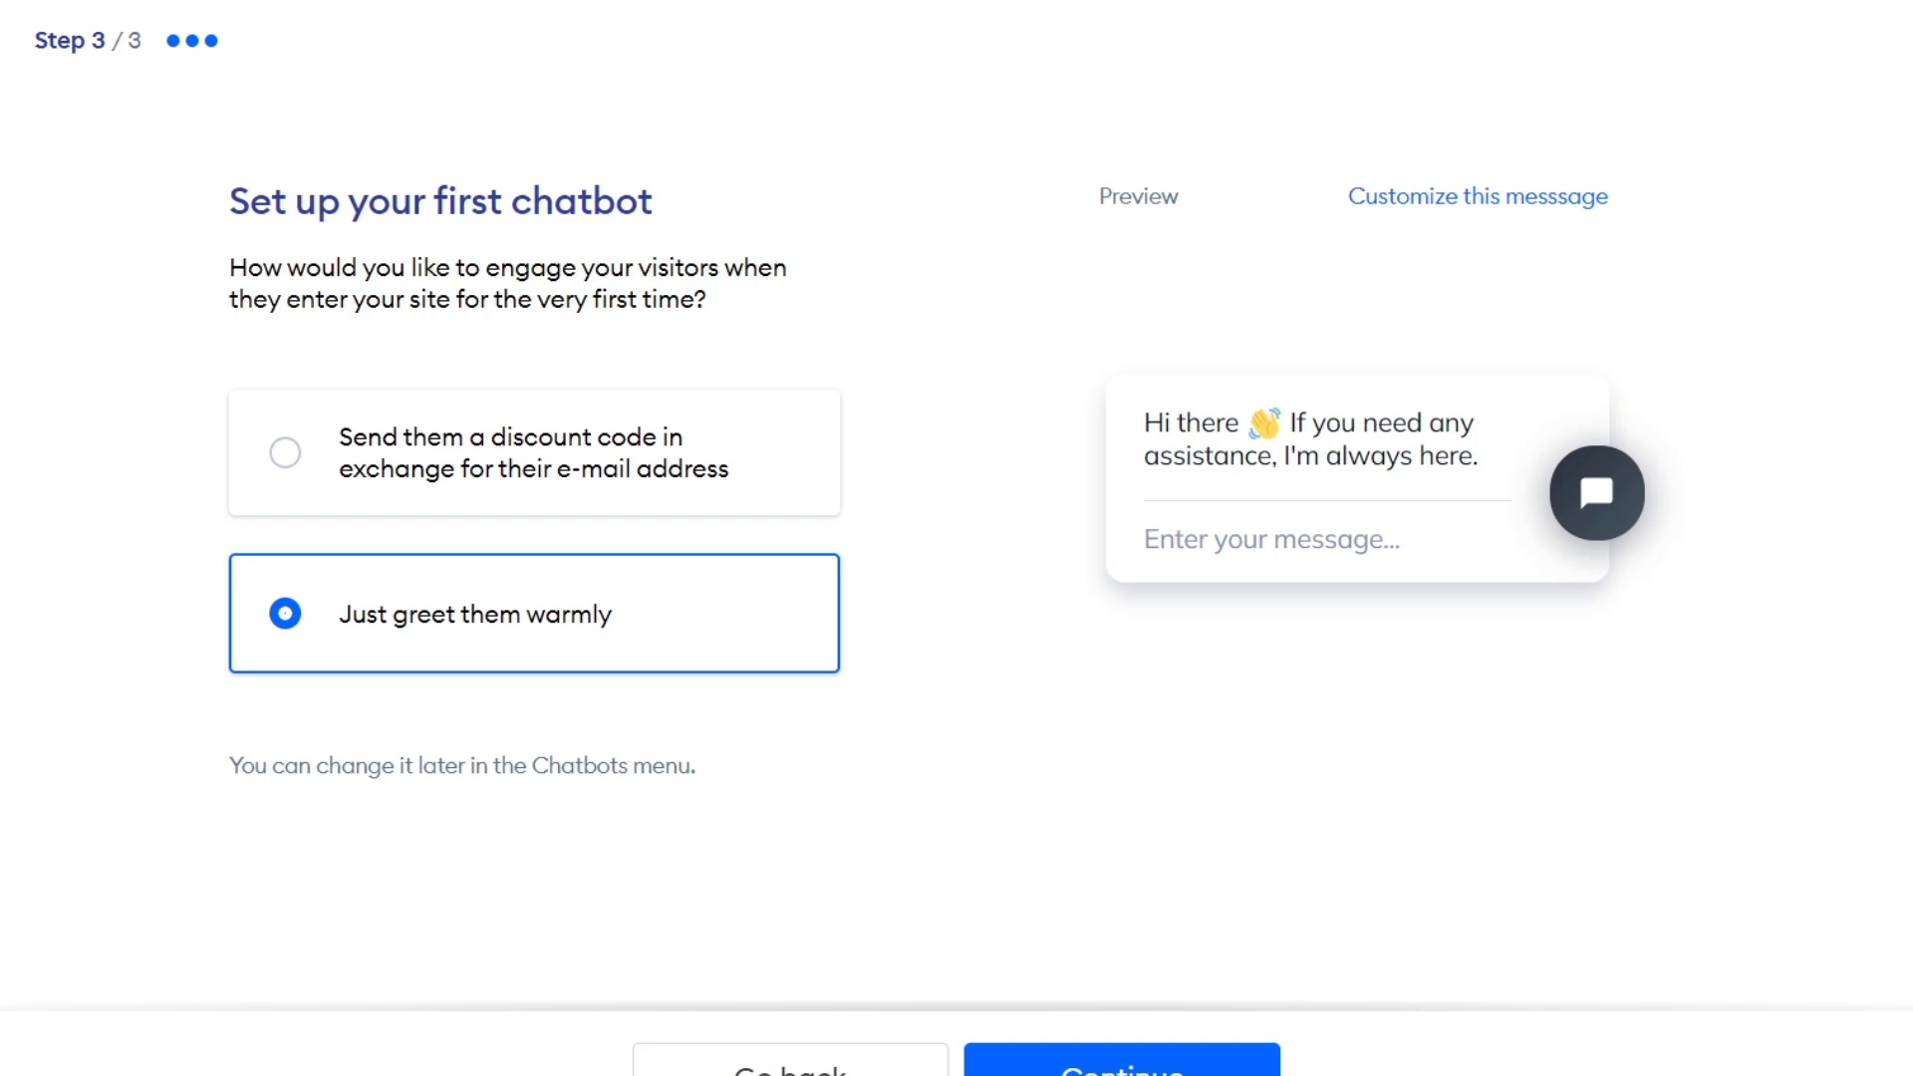
key(Return)
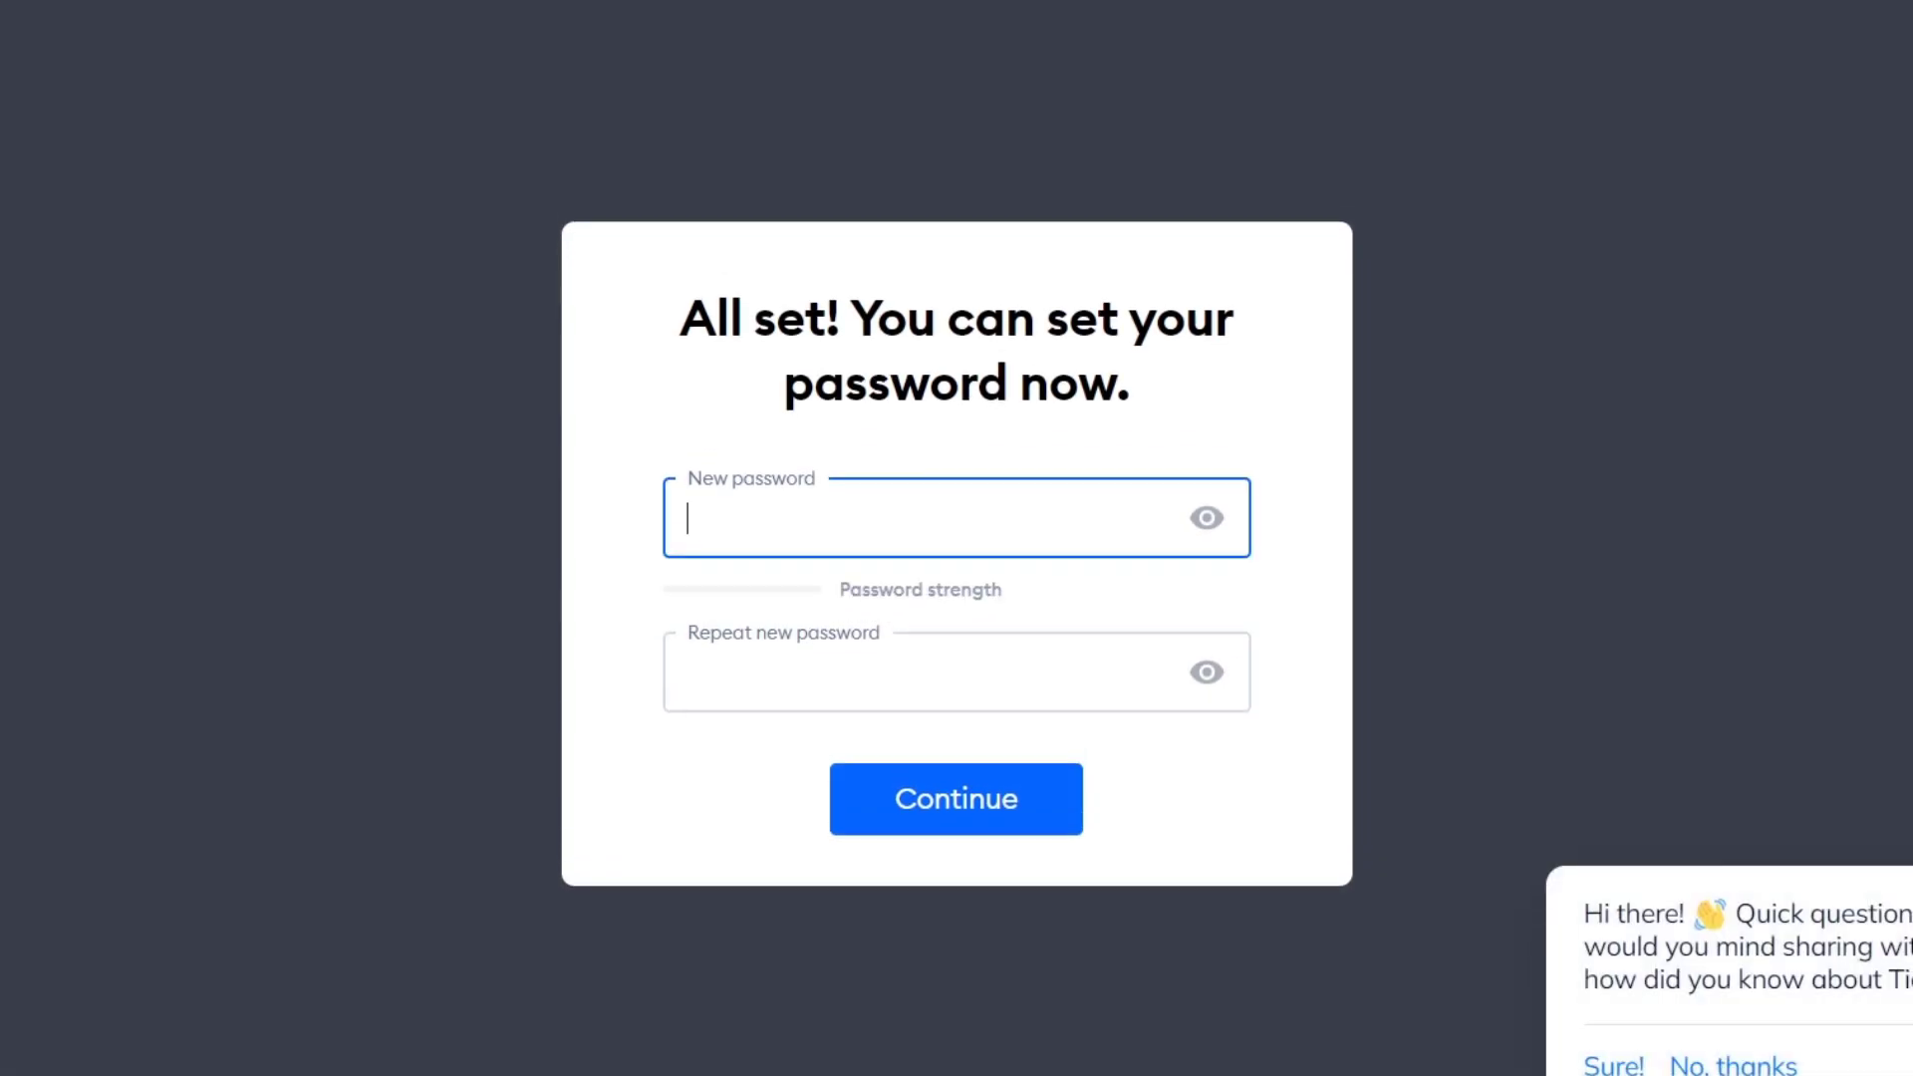
text(passsword)
Step: Confirm the new account password and land on the getting-started dashboard
key(Tab)
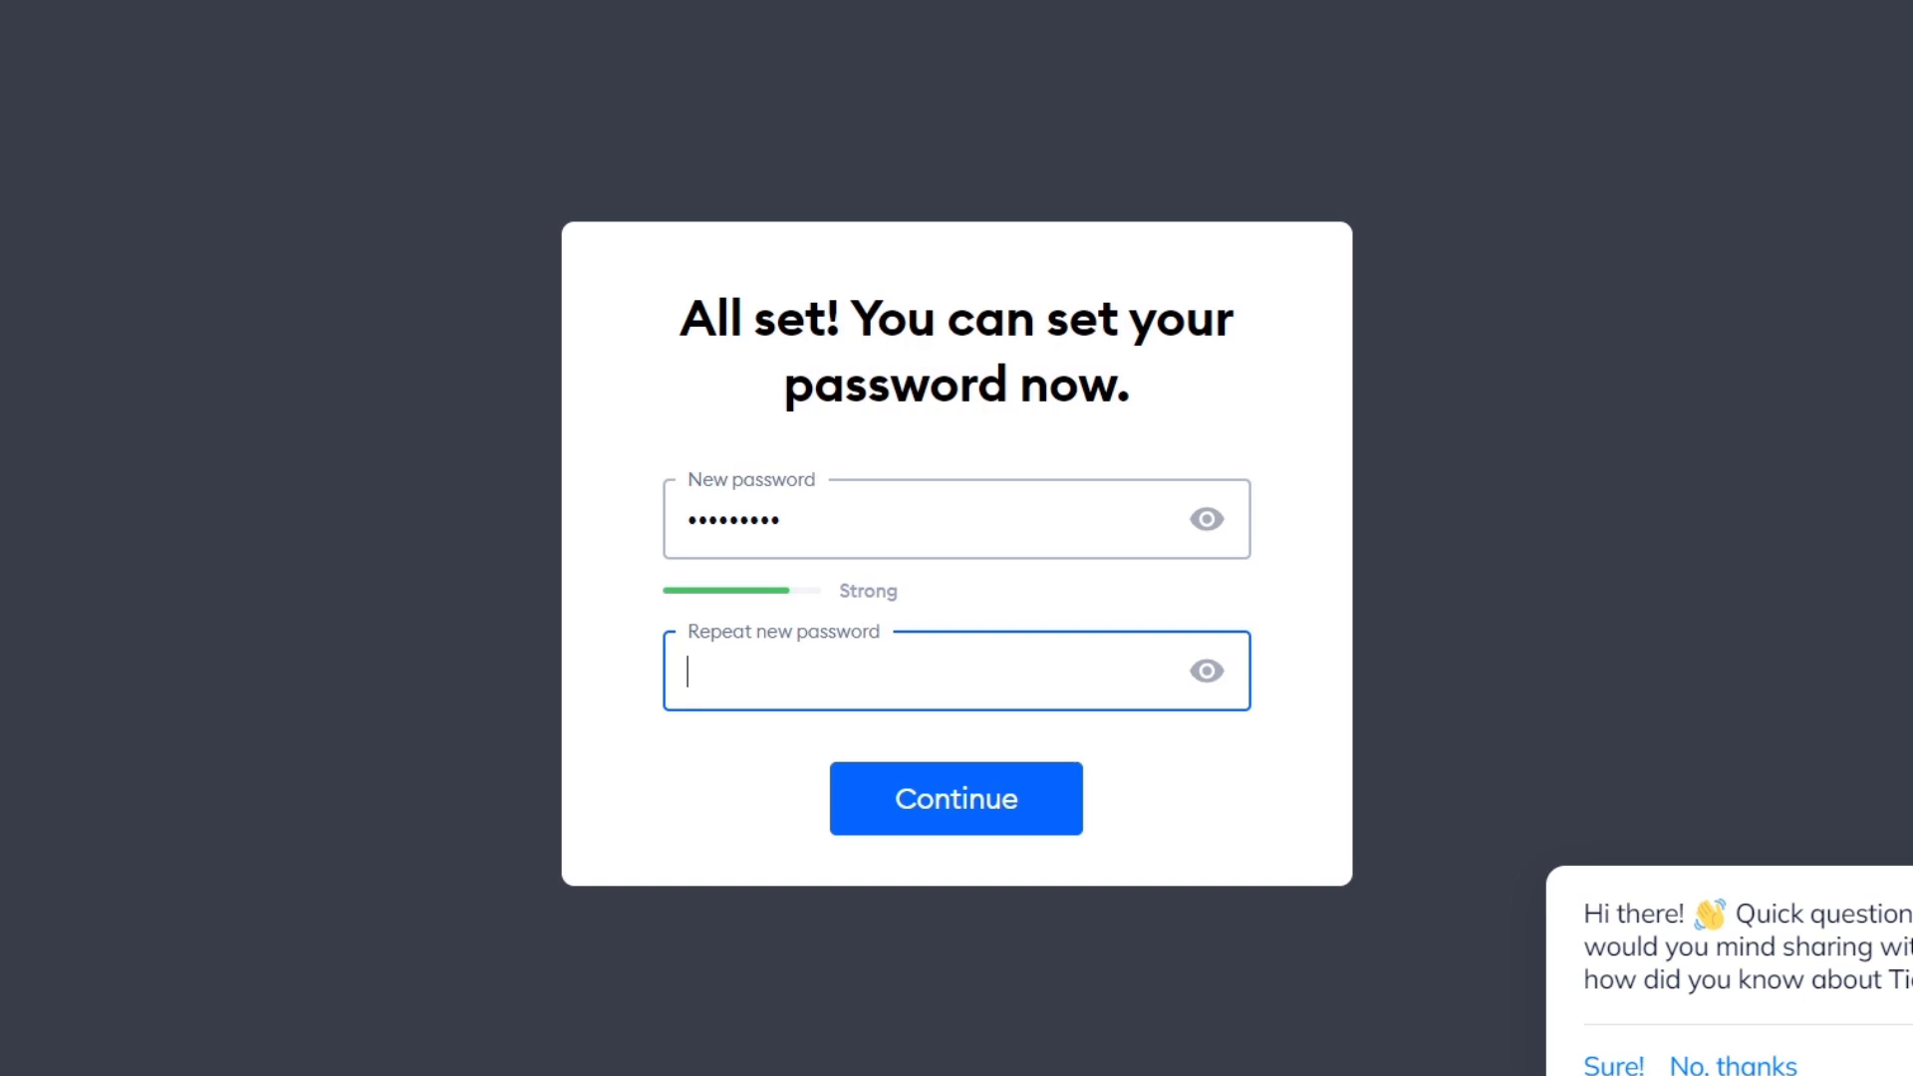
text(passw)
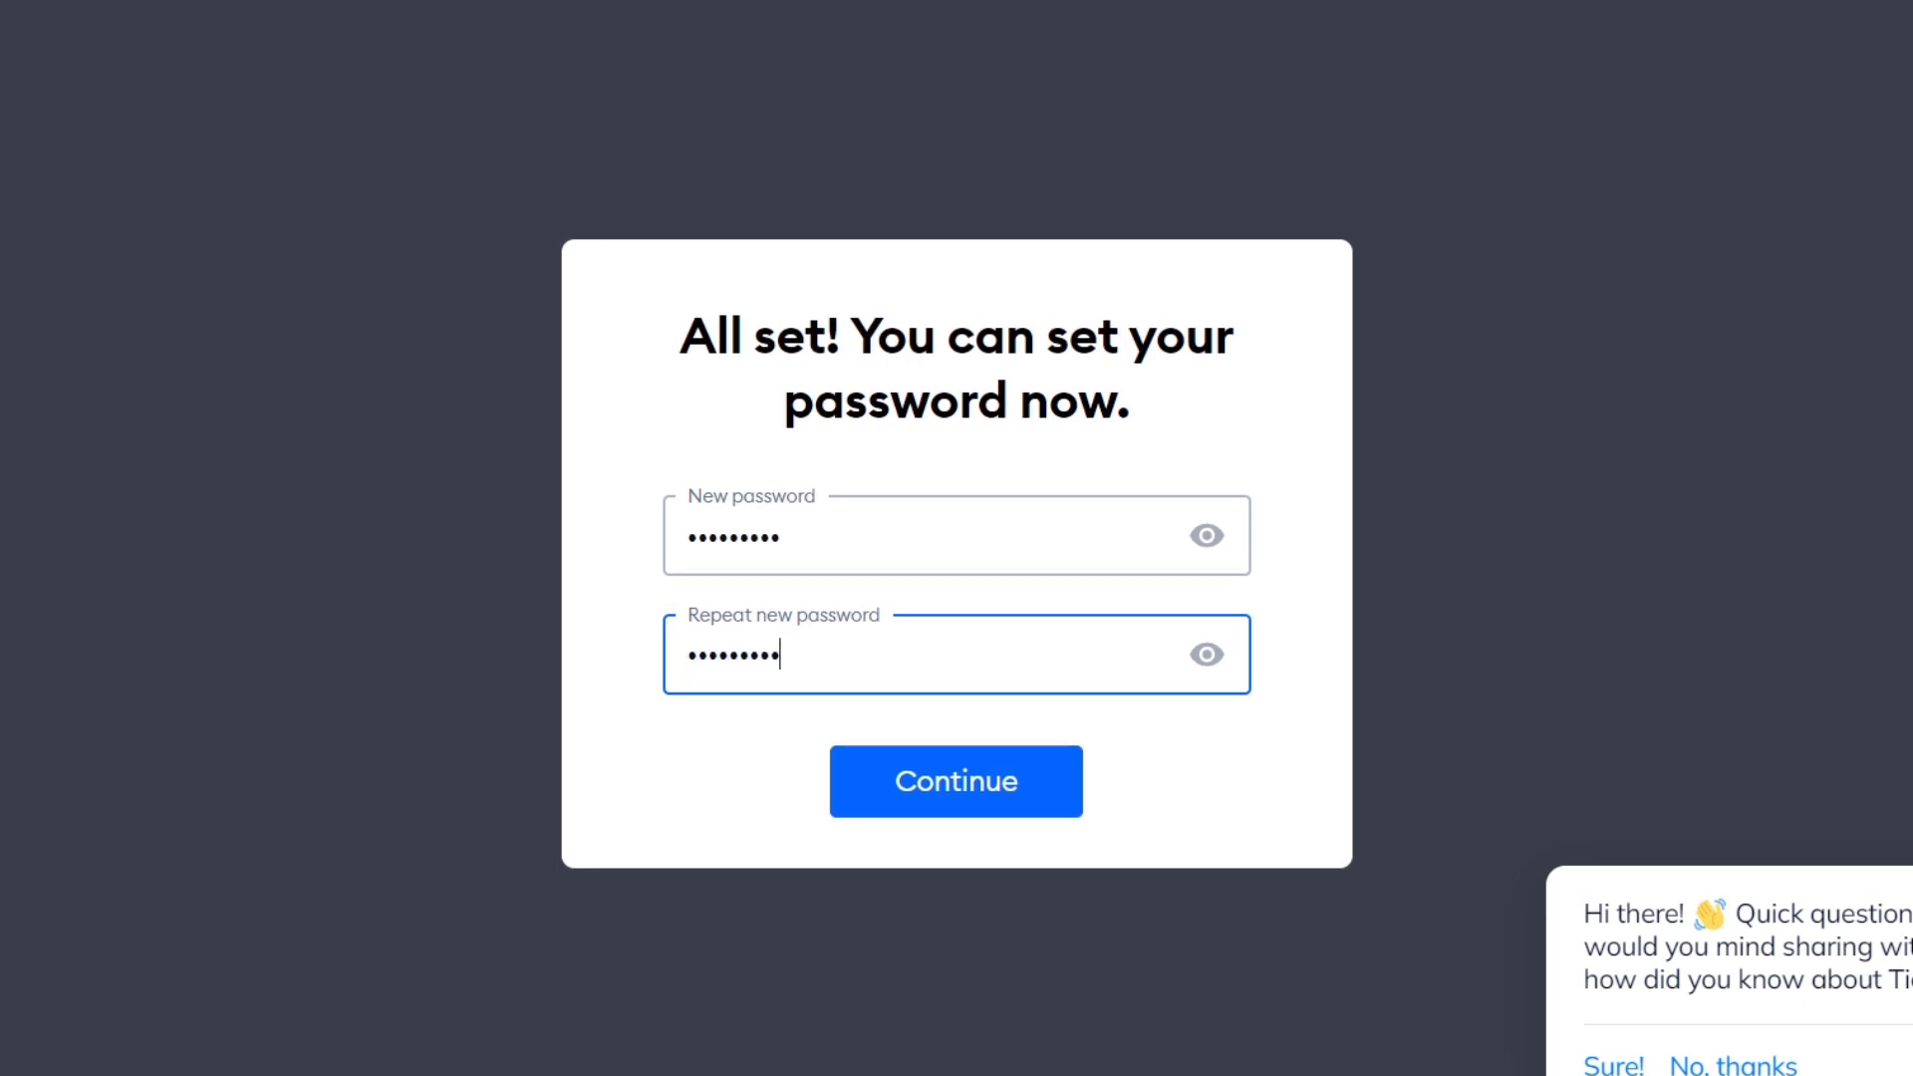
key(Return)
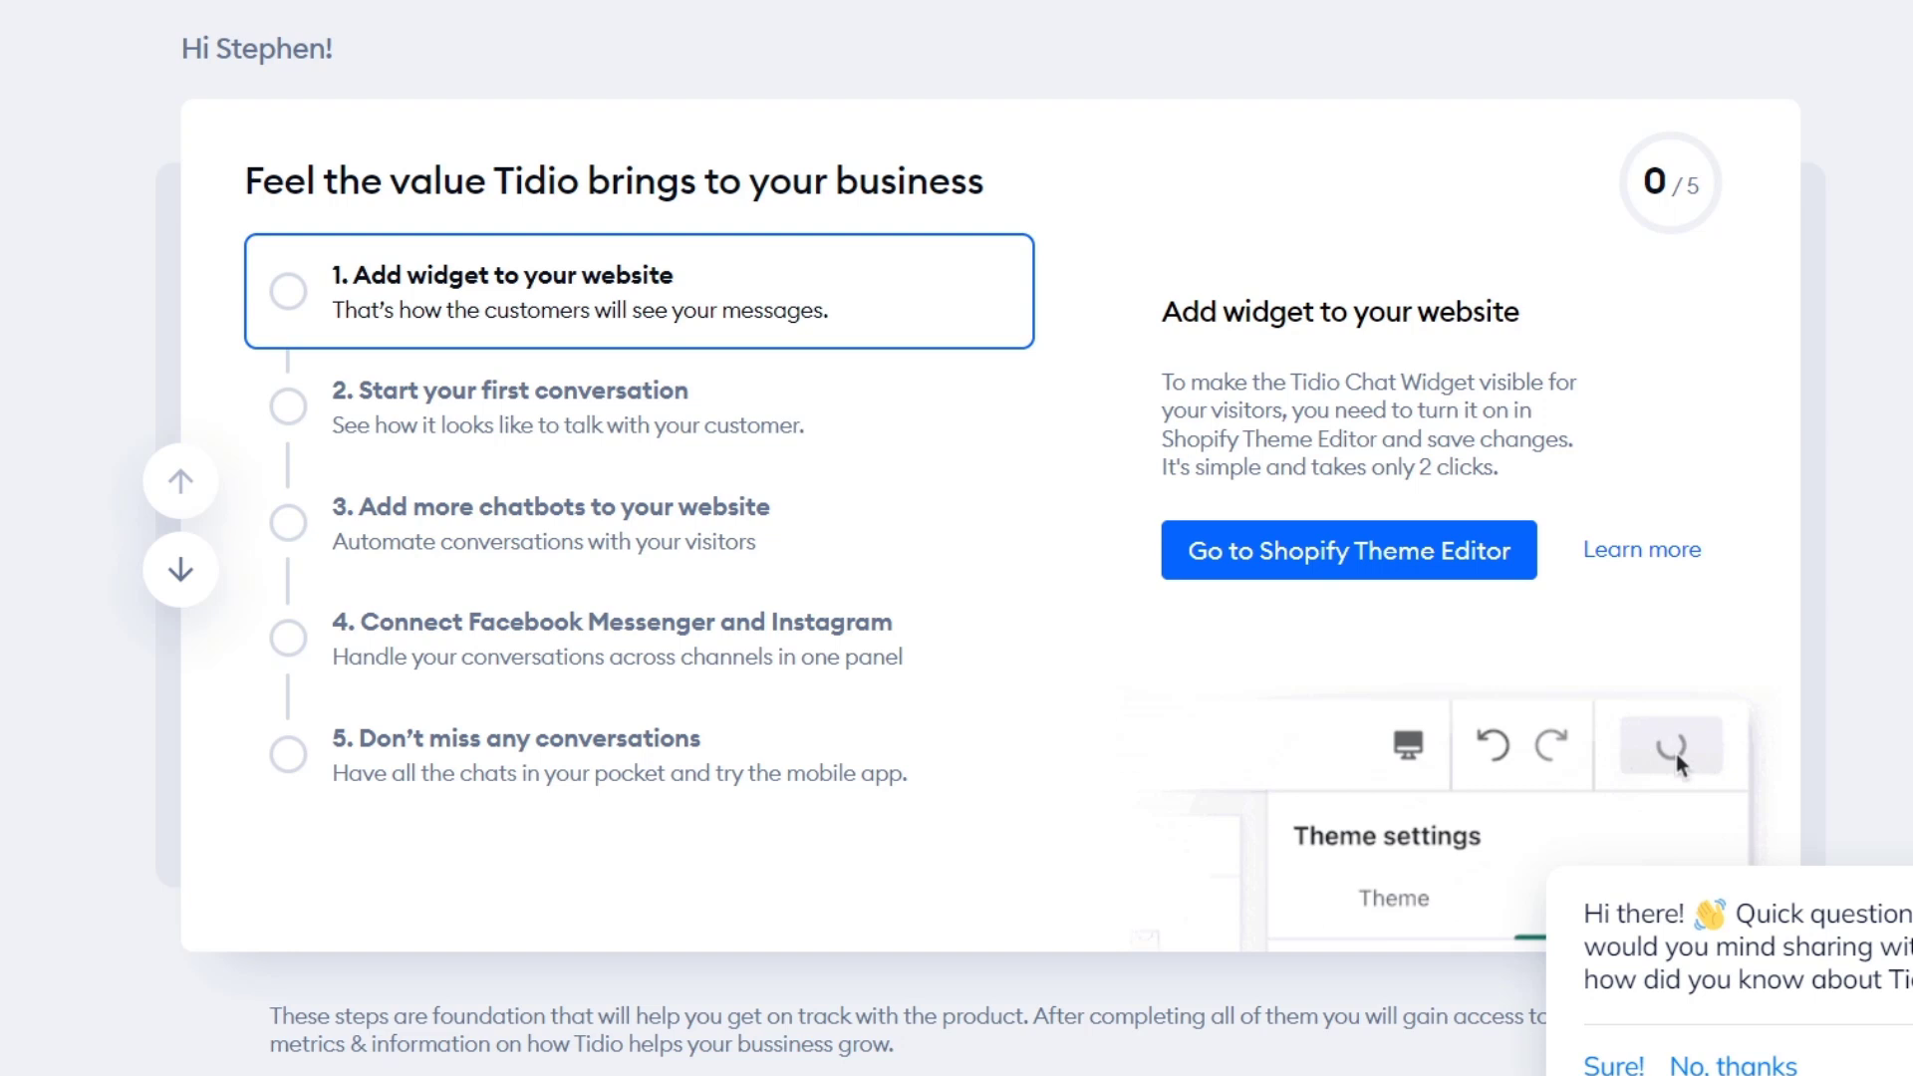
Step: Move to the 'Start your first conversation' step and launch the simulated visitor chat
drag(409, 181, 984, 180)
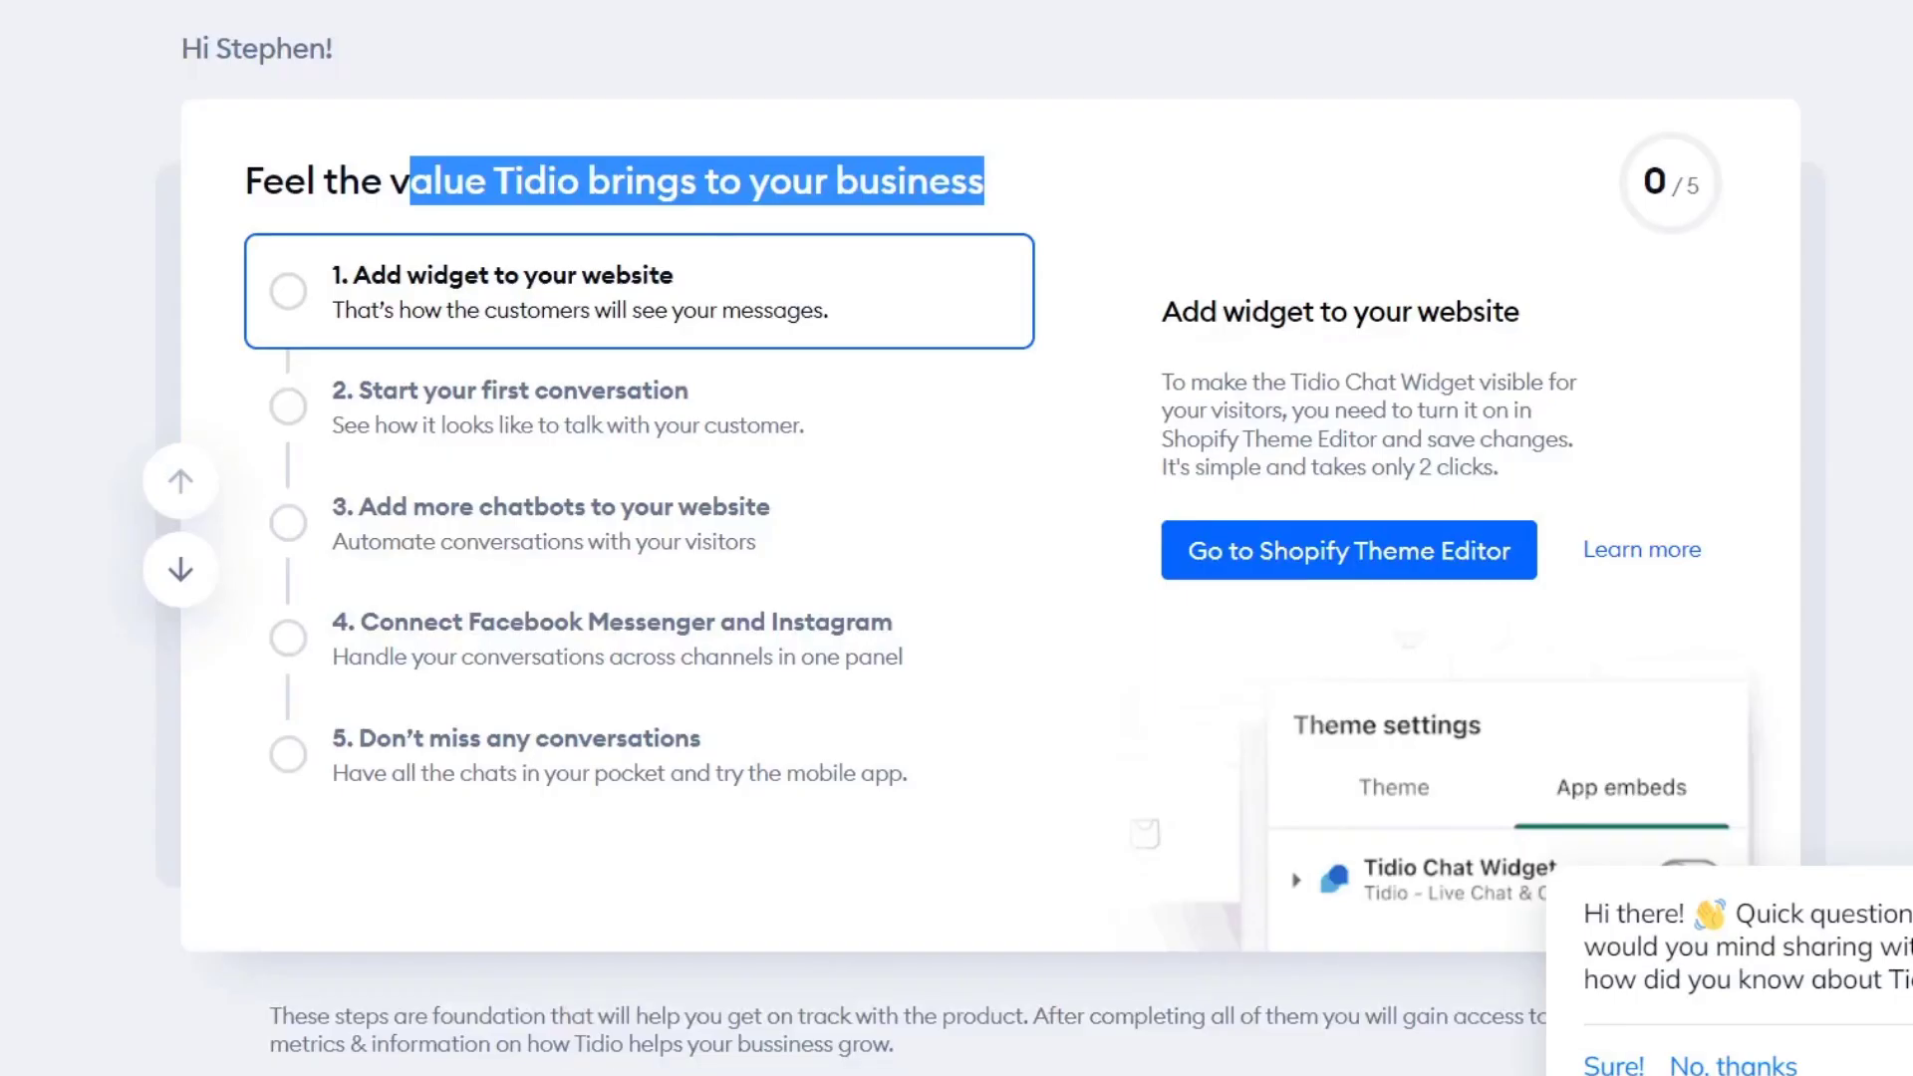
key(Down)
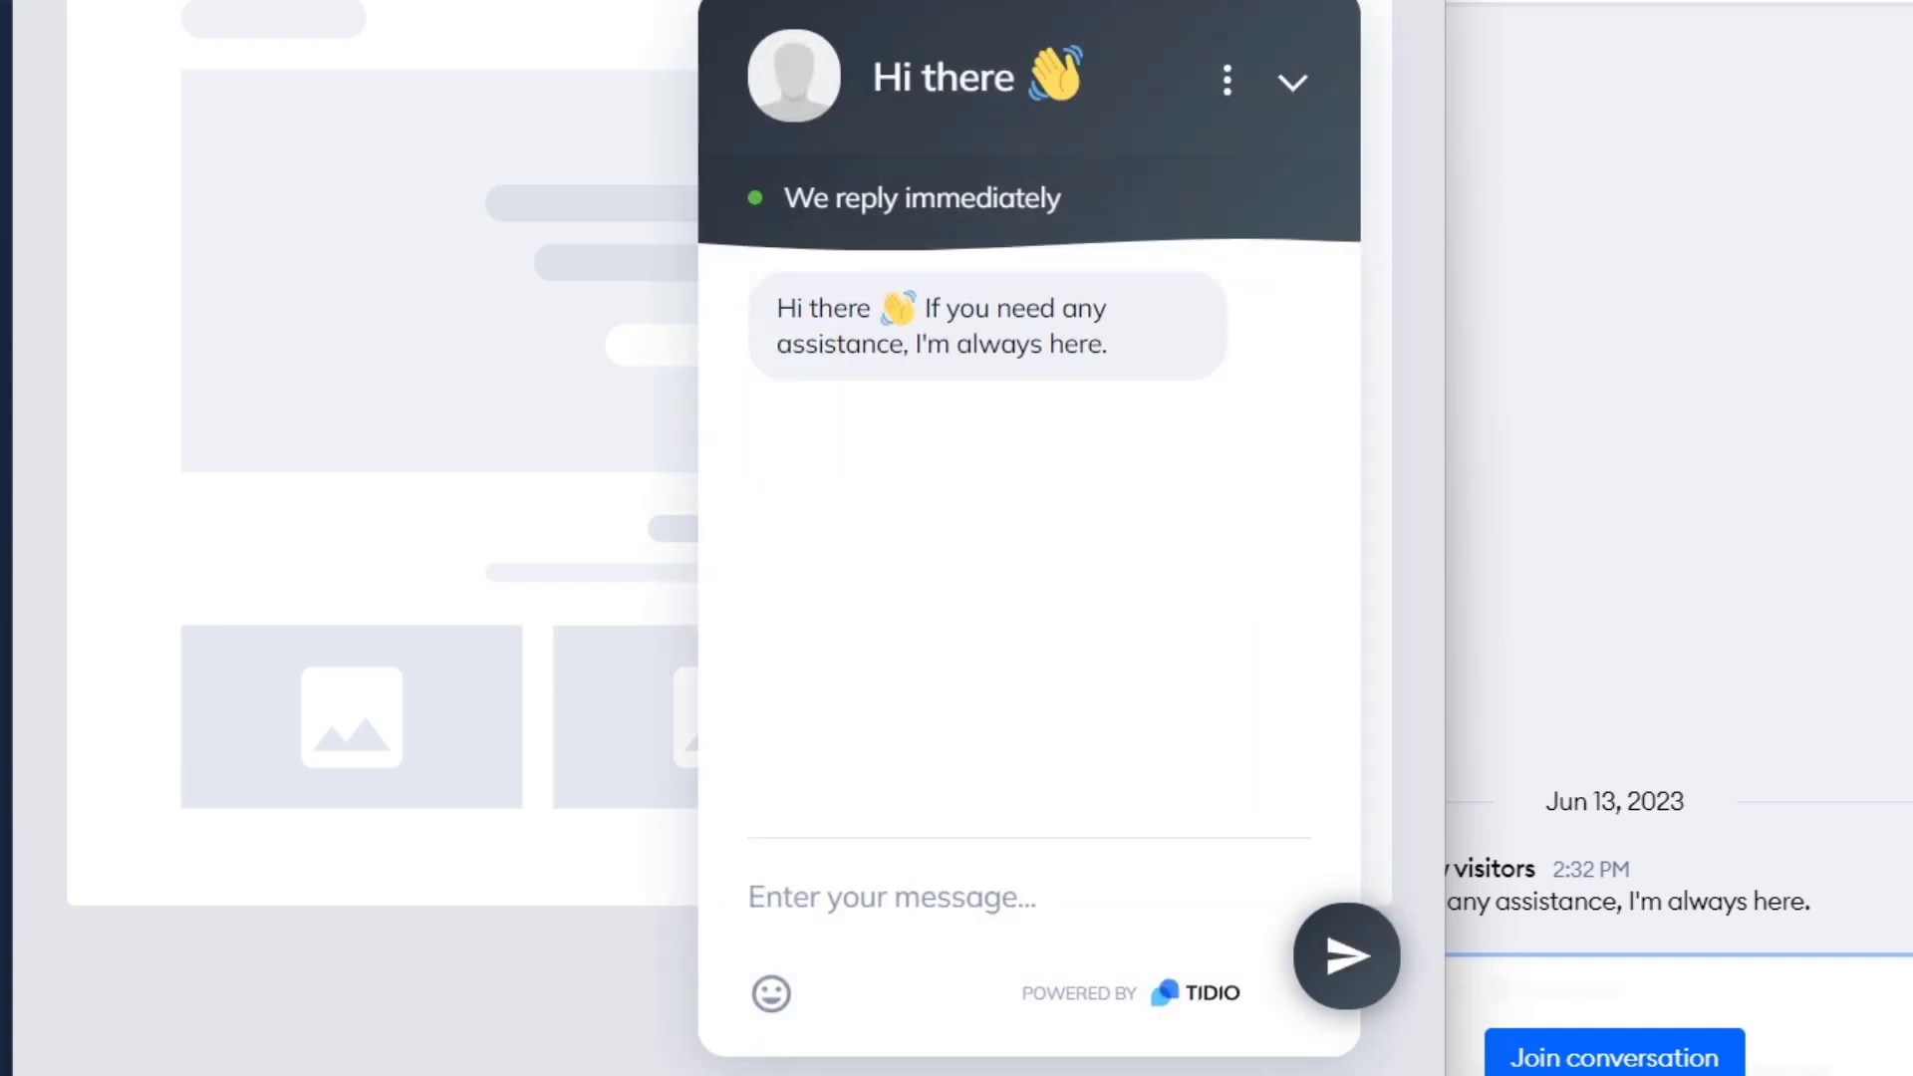
text(i need help to pru)
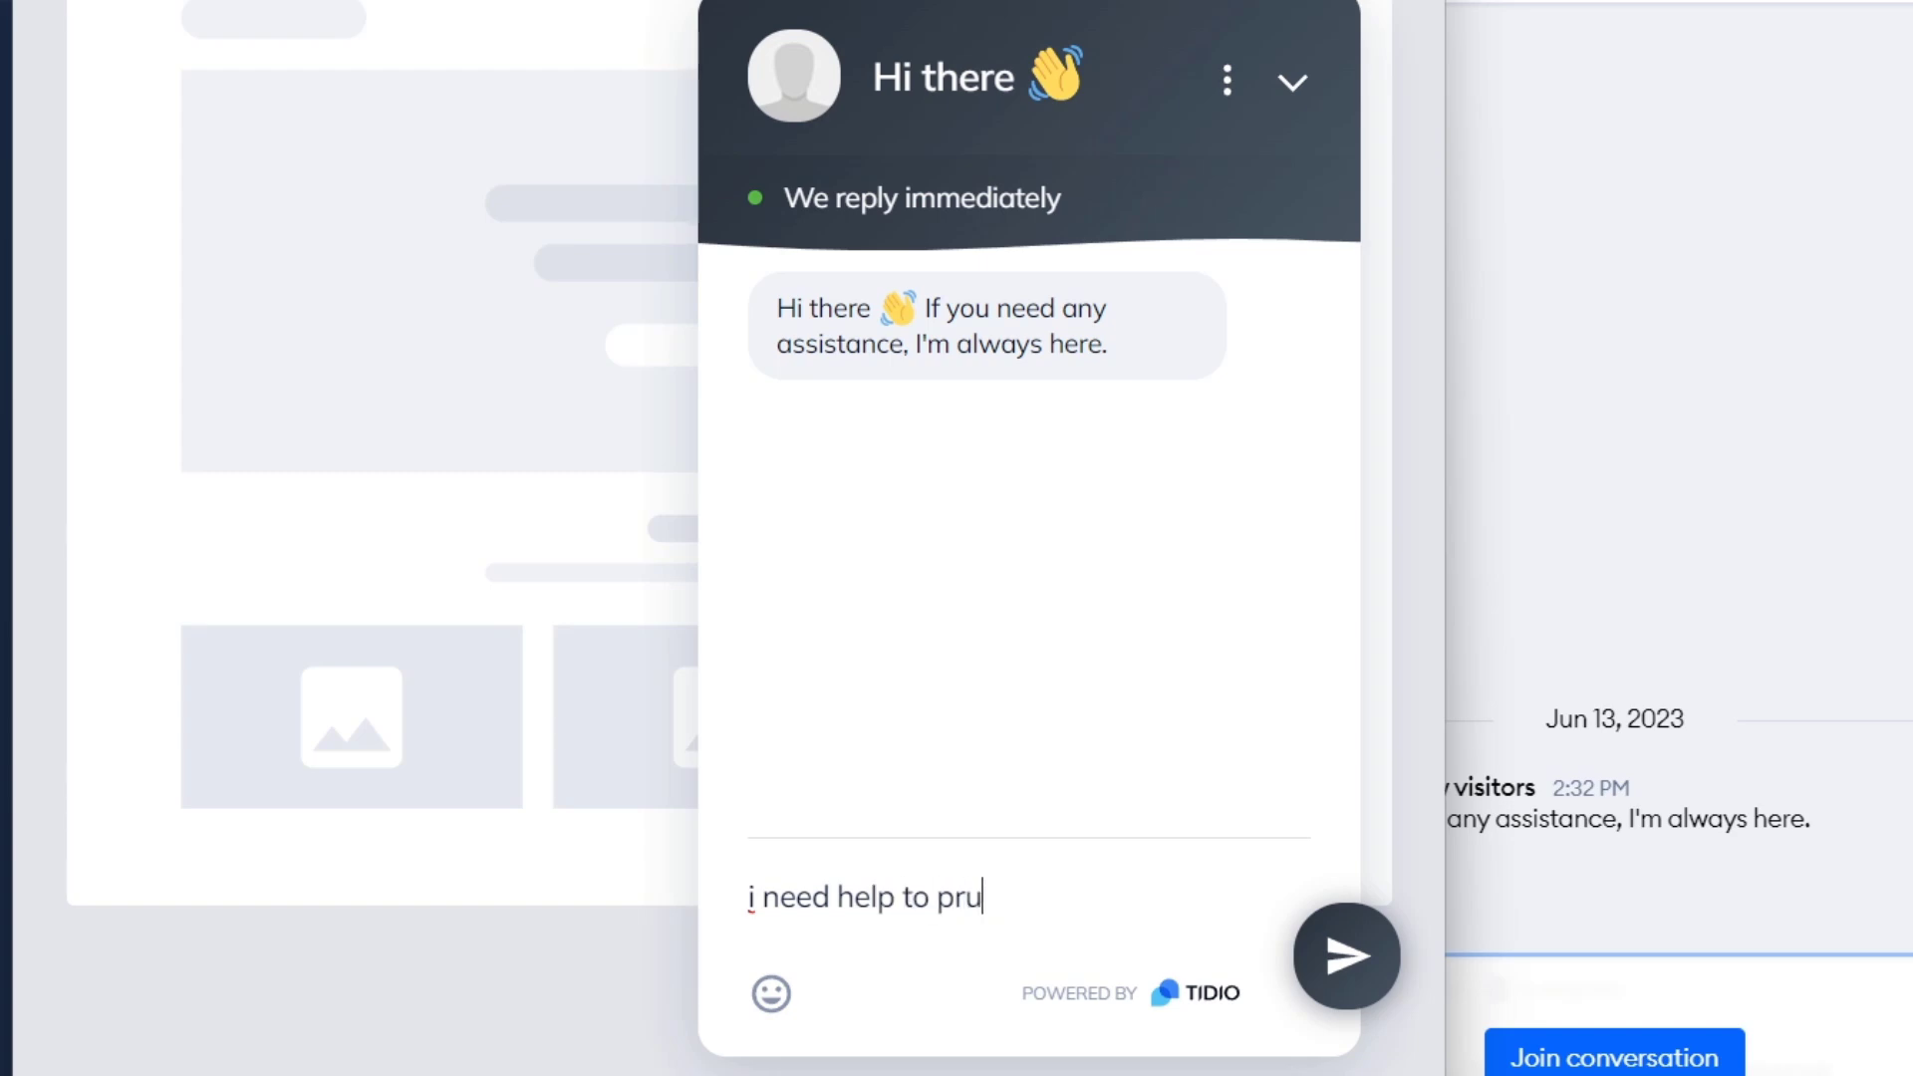
Step: Send the visitor's purchase-help request and join the waiting unassigned conversation as agent
key(BackSpace)
key(BackSpace)
text(urchase an item)
key(Return)
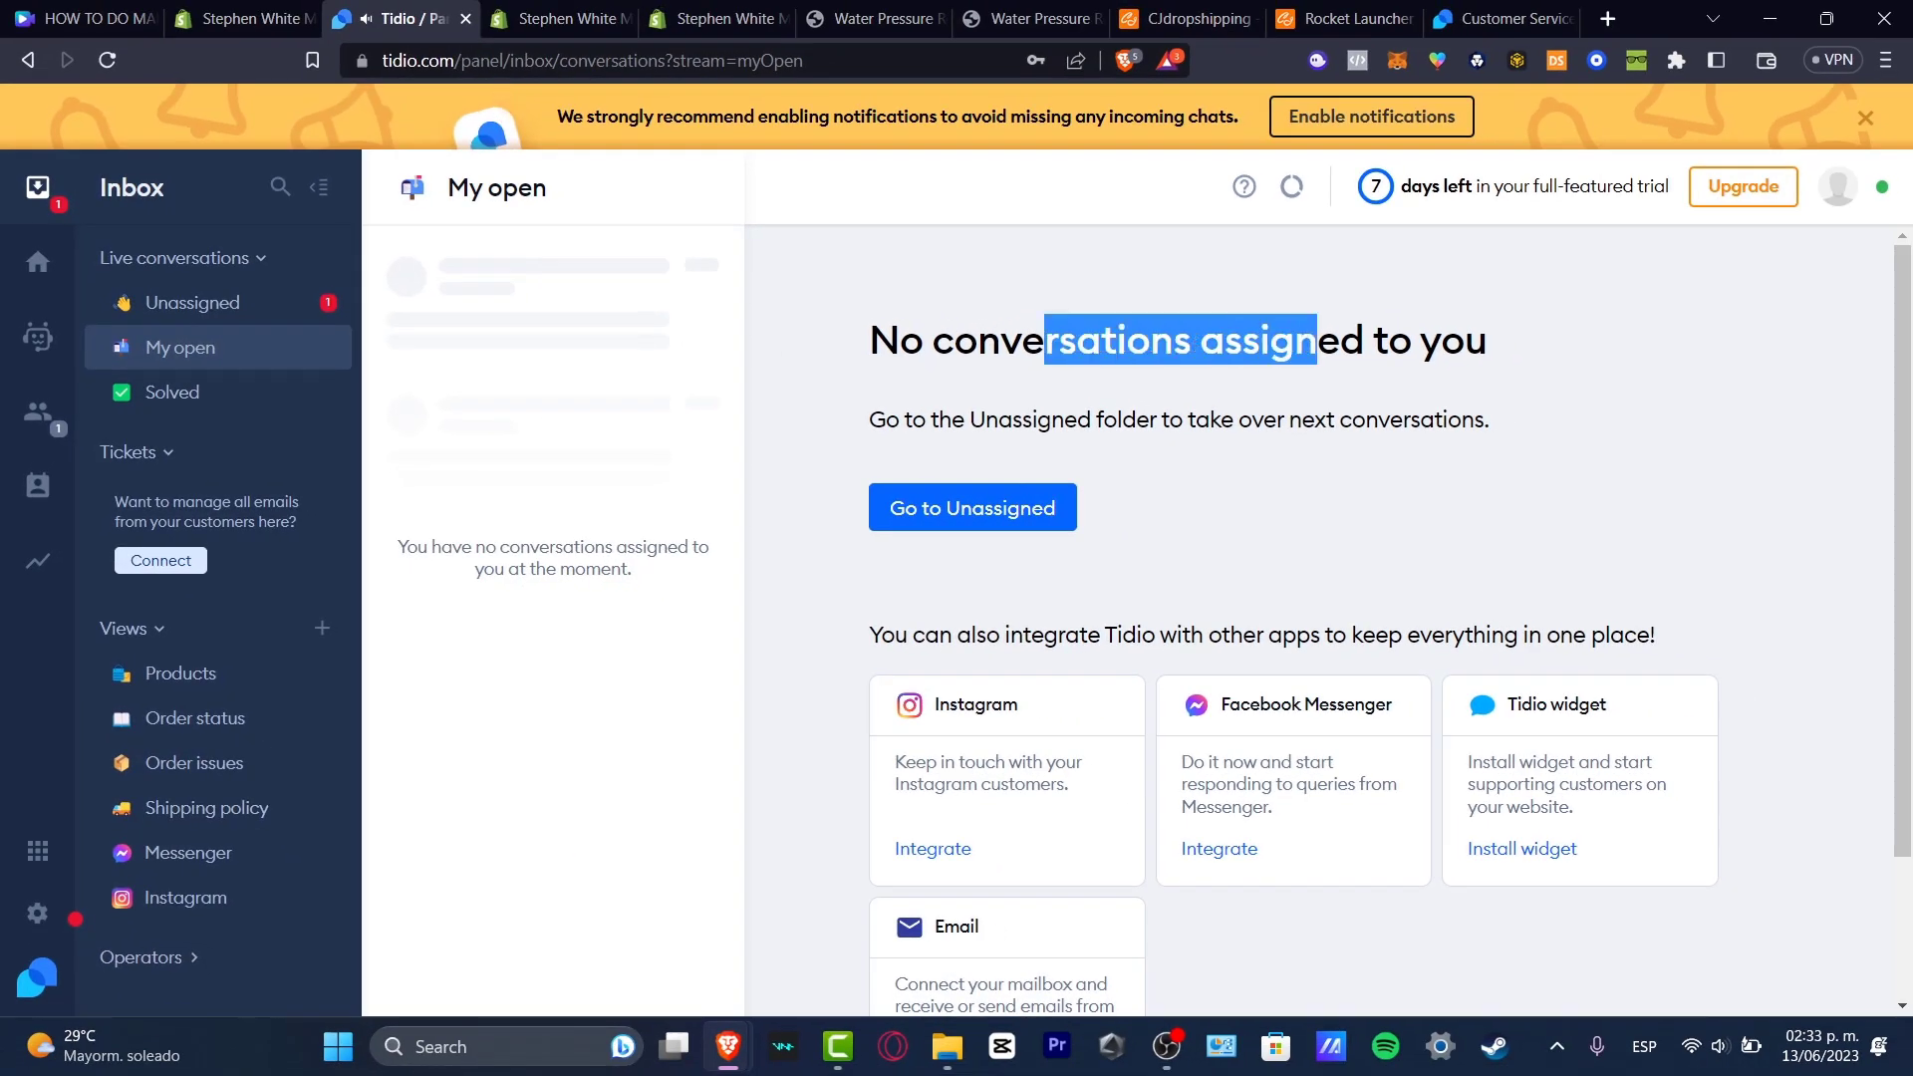
drag(1315, 340, 1489, 340)
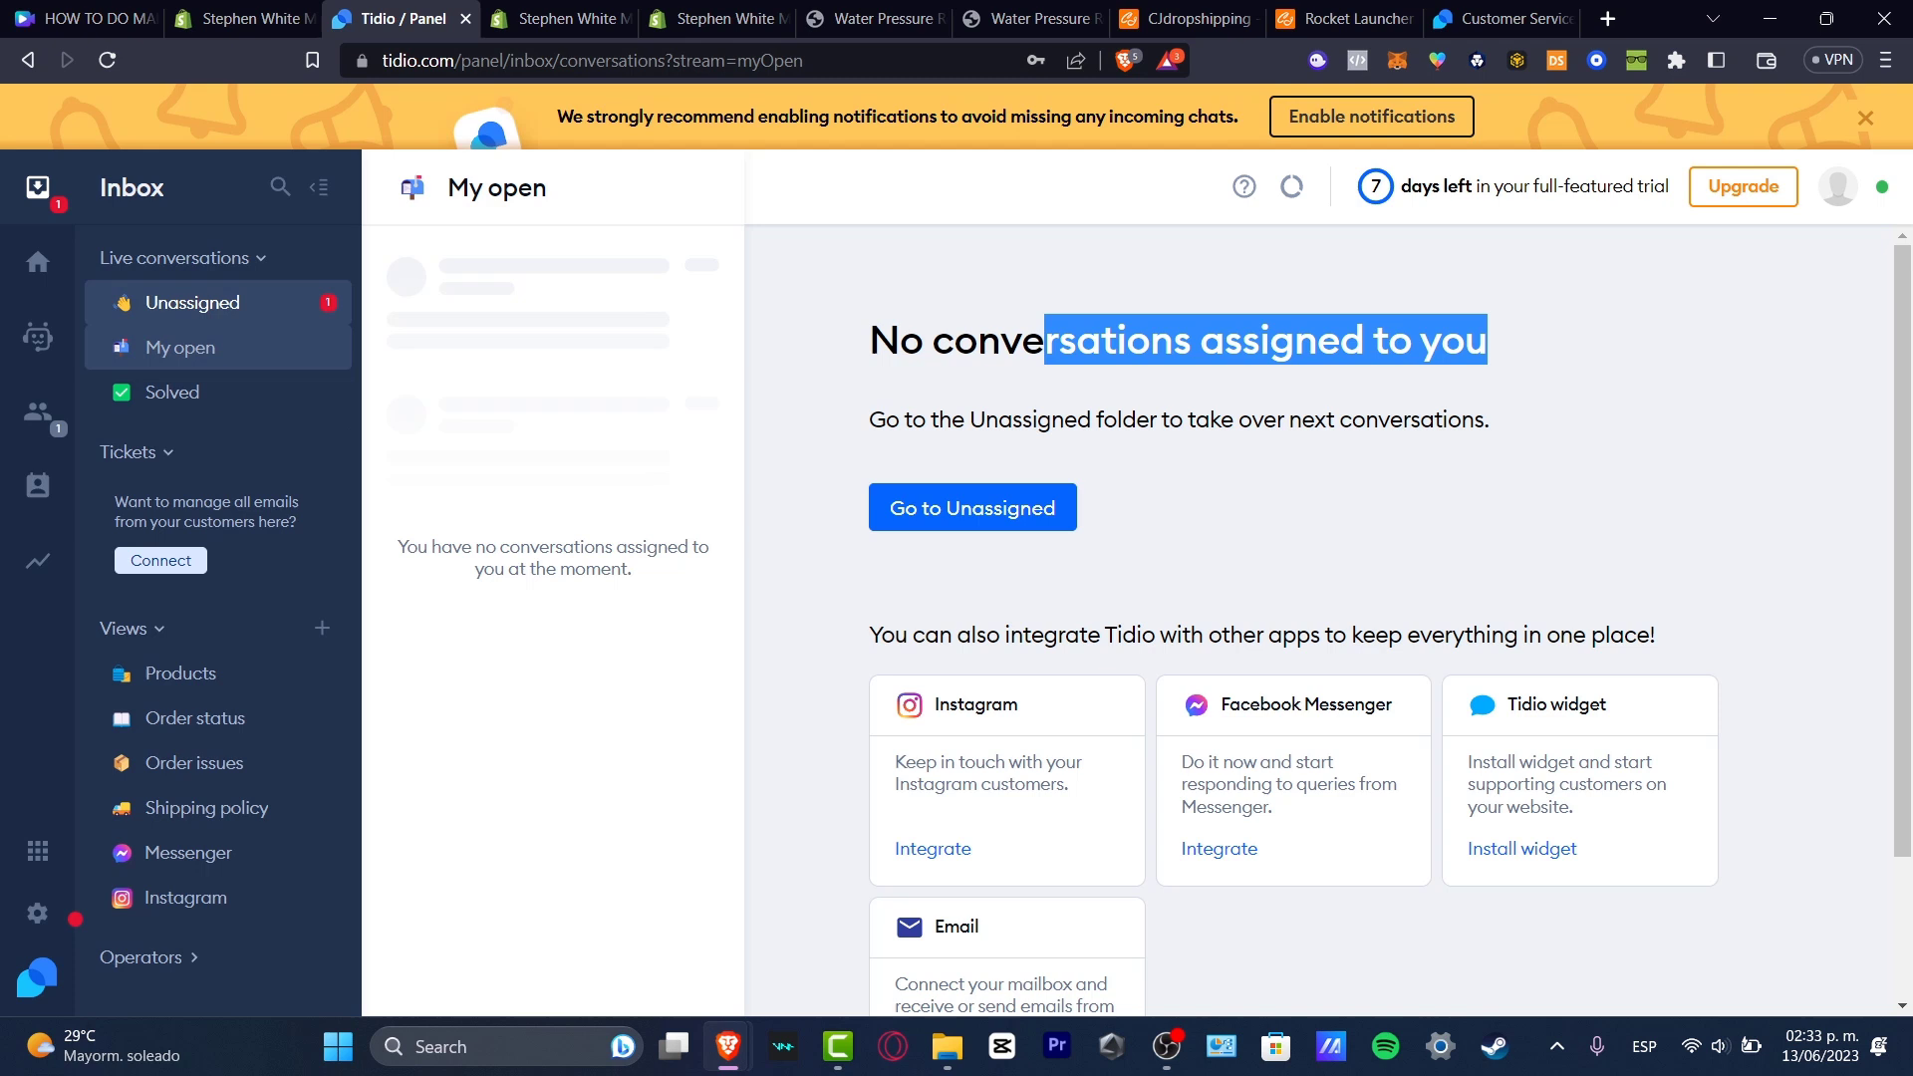
click(192, 302)
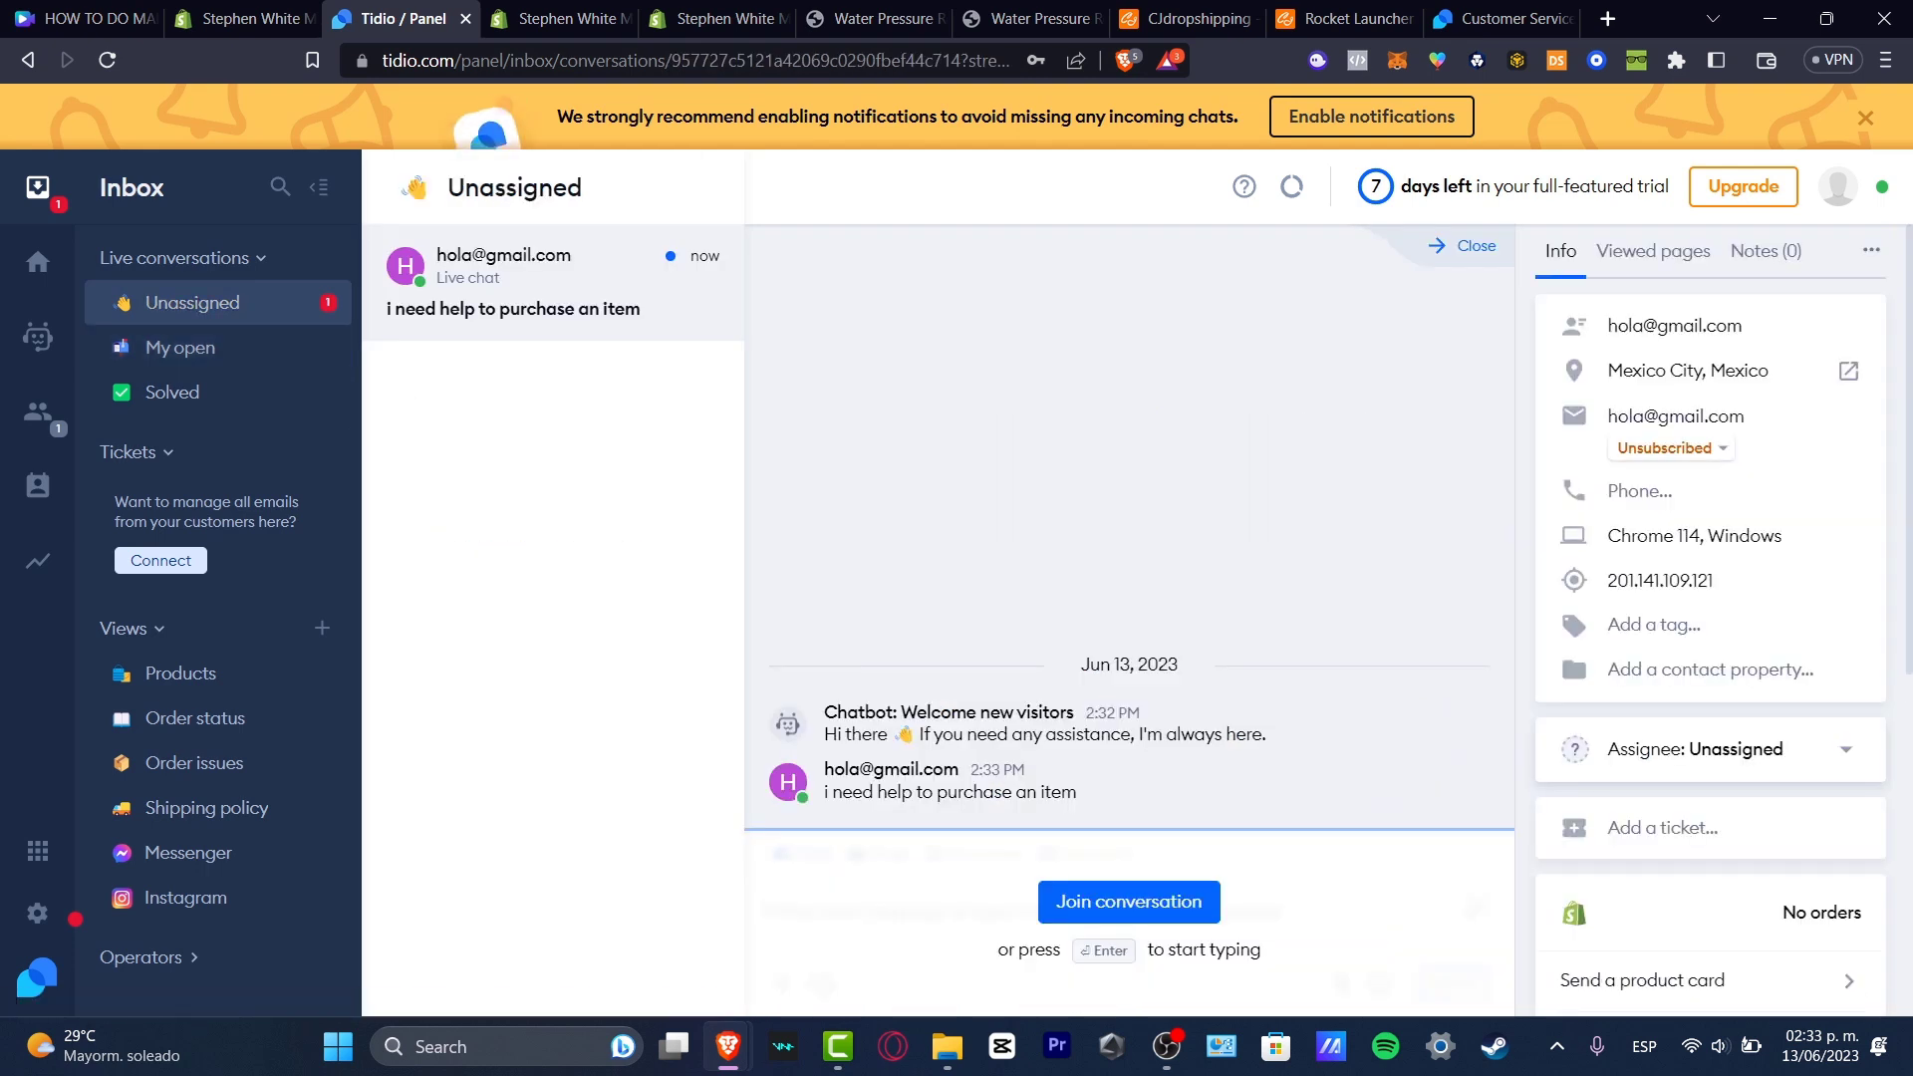
key(Return)
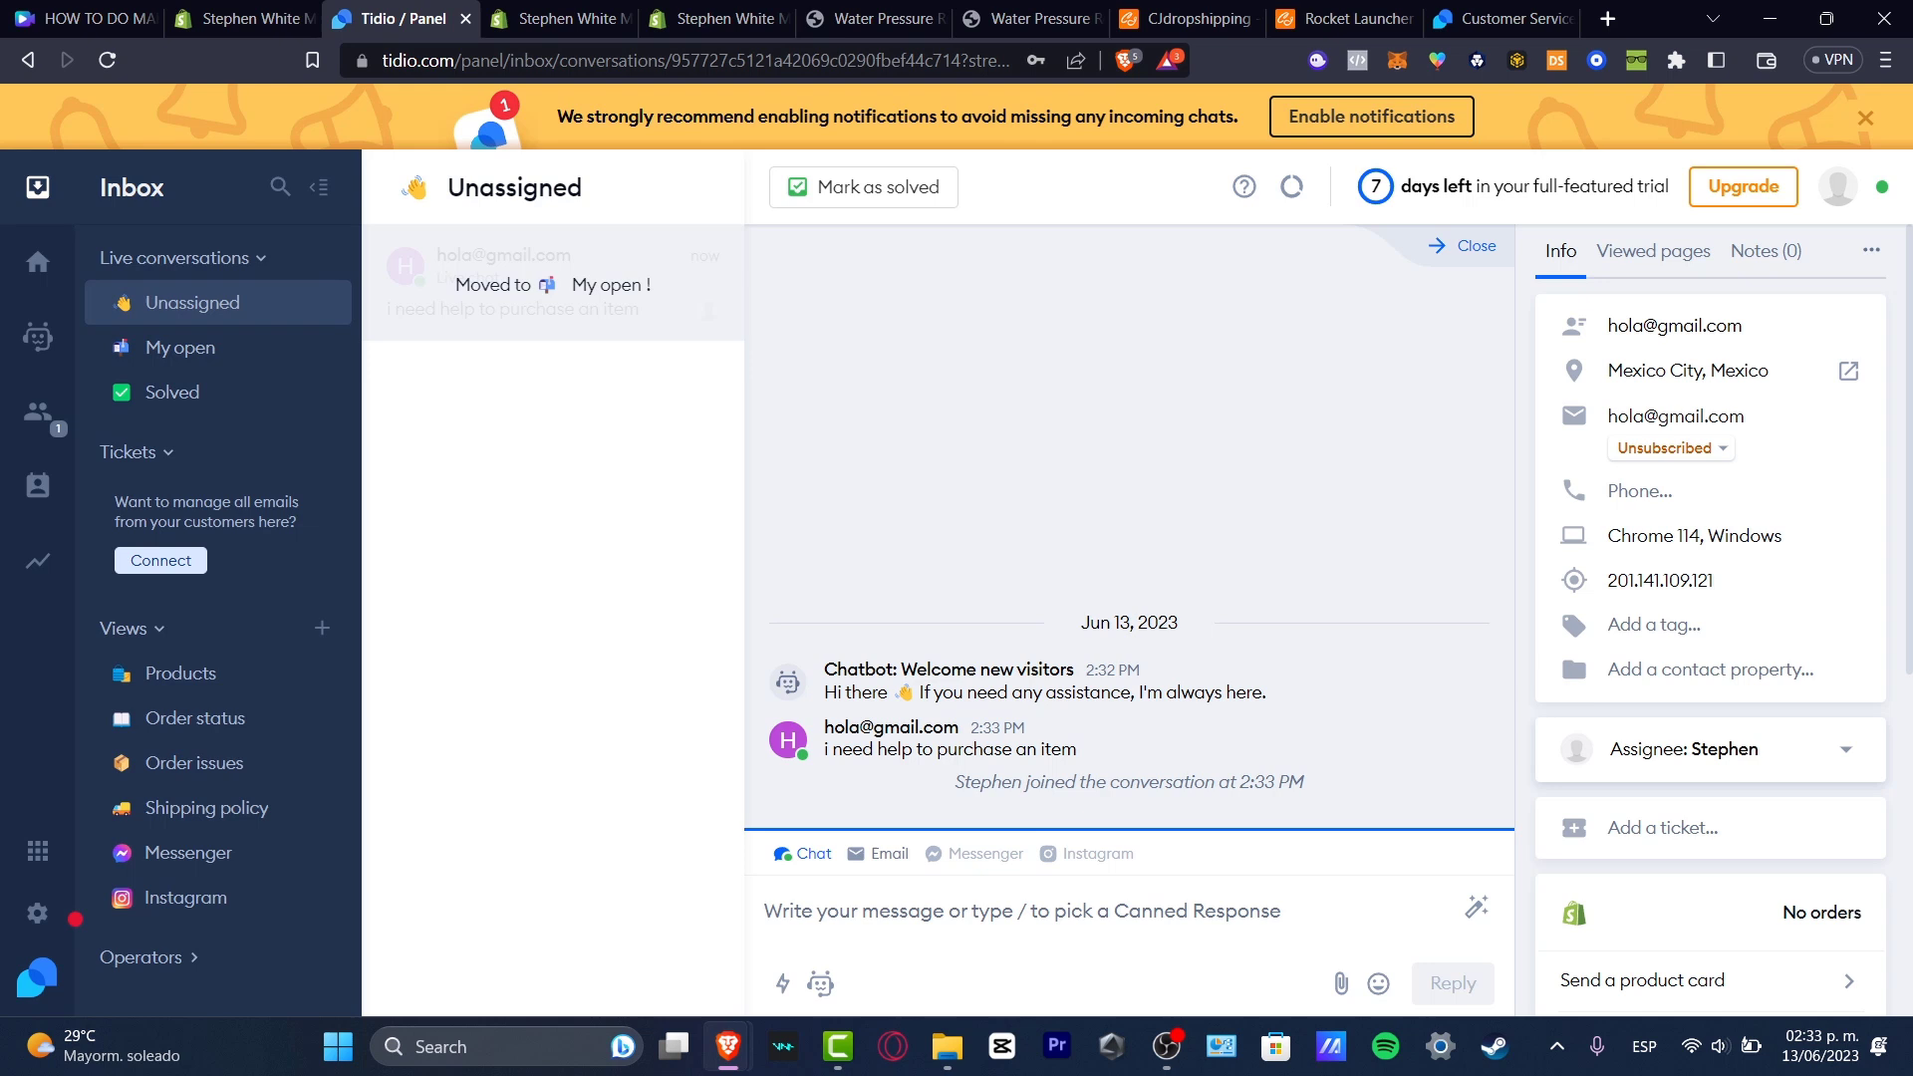
text(Hey the)
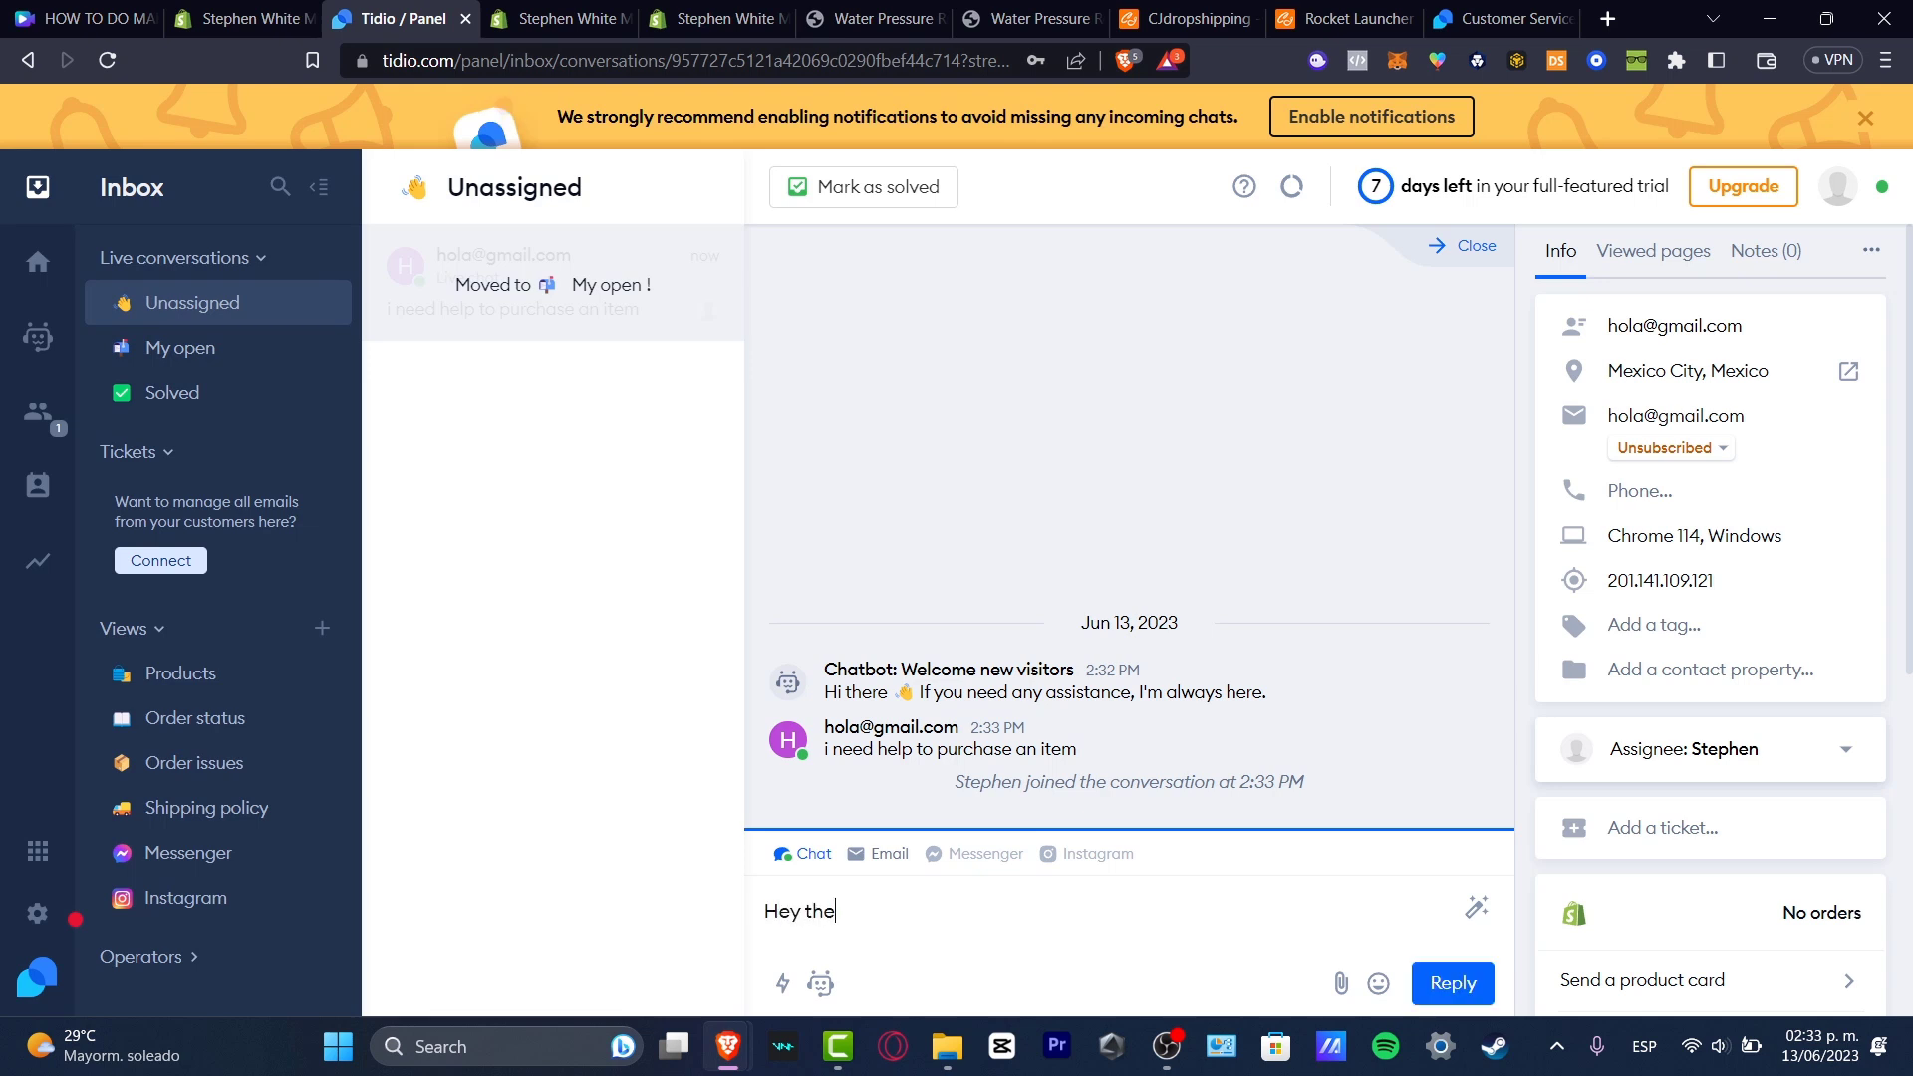
text(re Houw I)
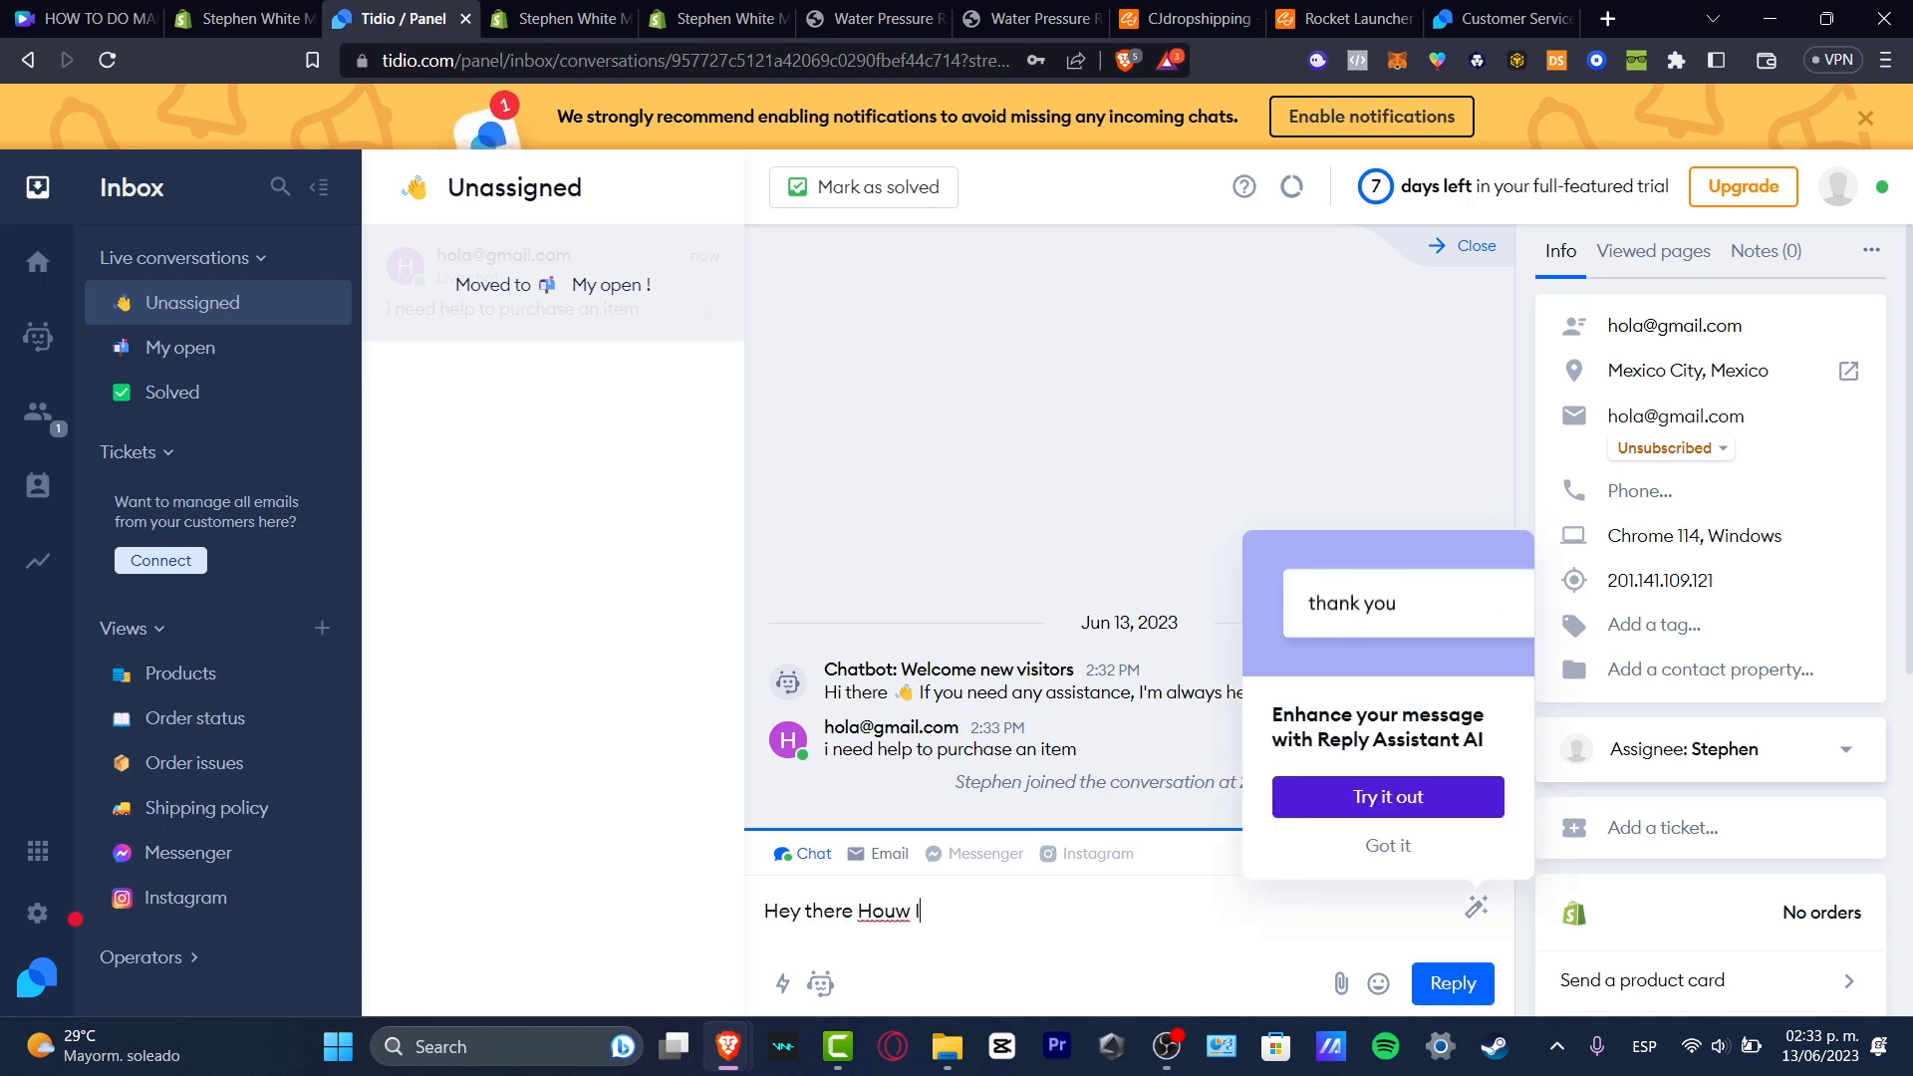
Step: Reply 'Good day Hou, how can I help you?' and send the visitor's follow-up message back
key(BackSpace)
key(BackSpace)
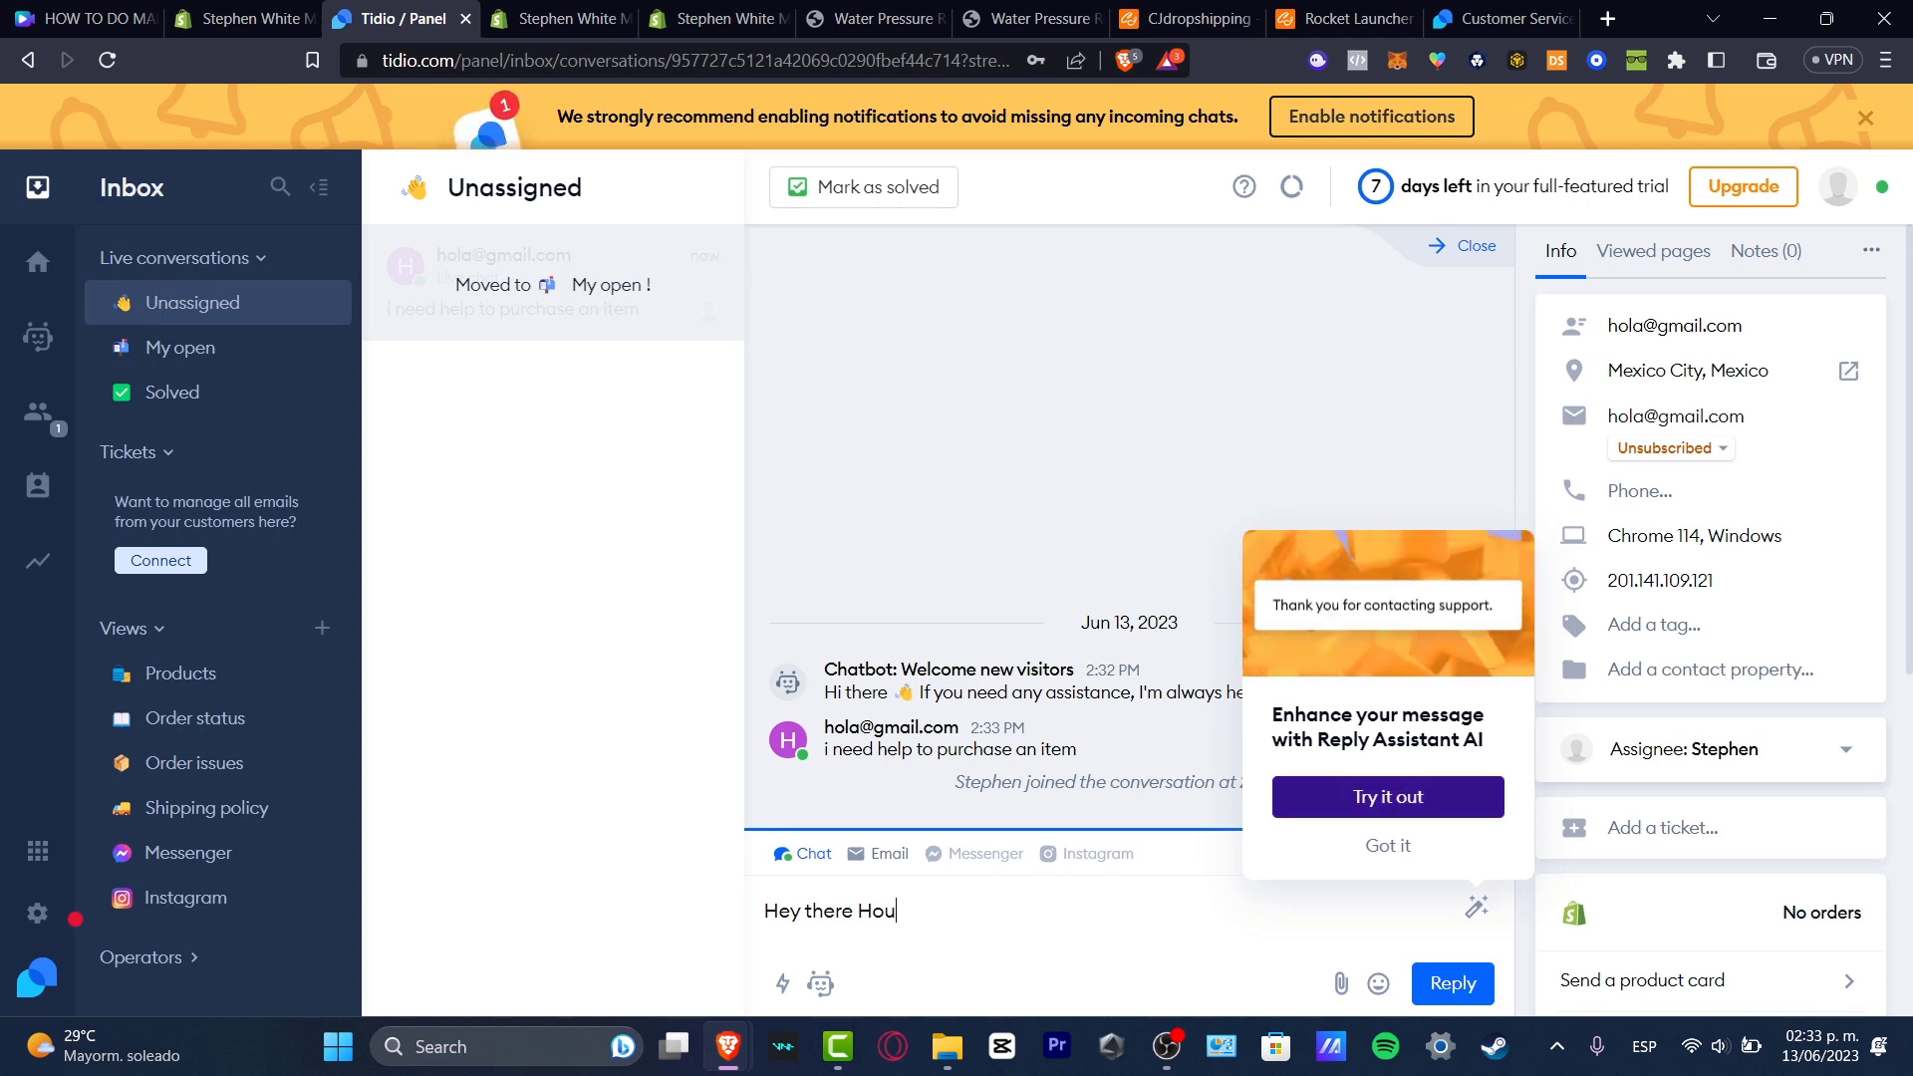
text(Good day Hou, how can I help you?)
key(Return)
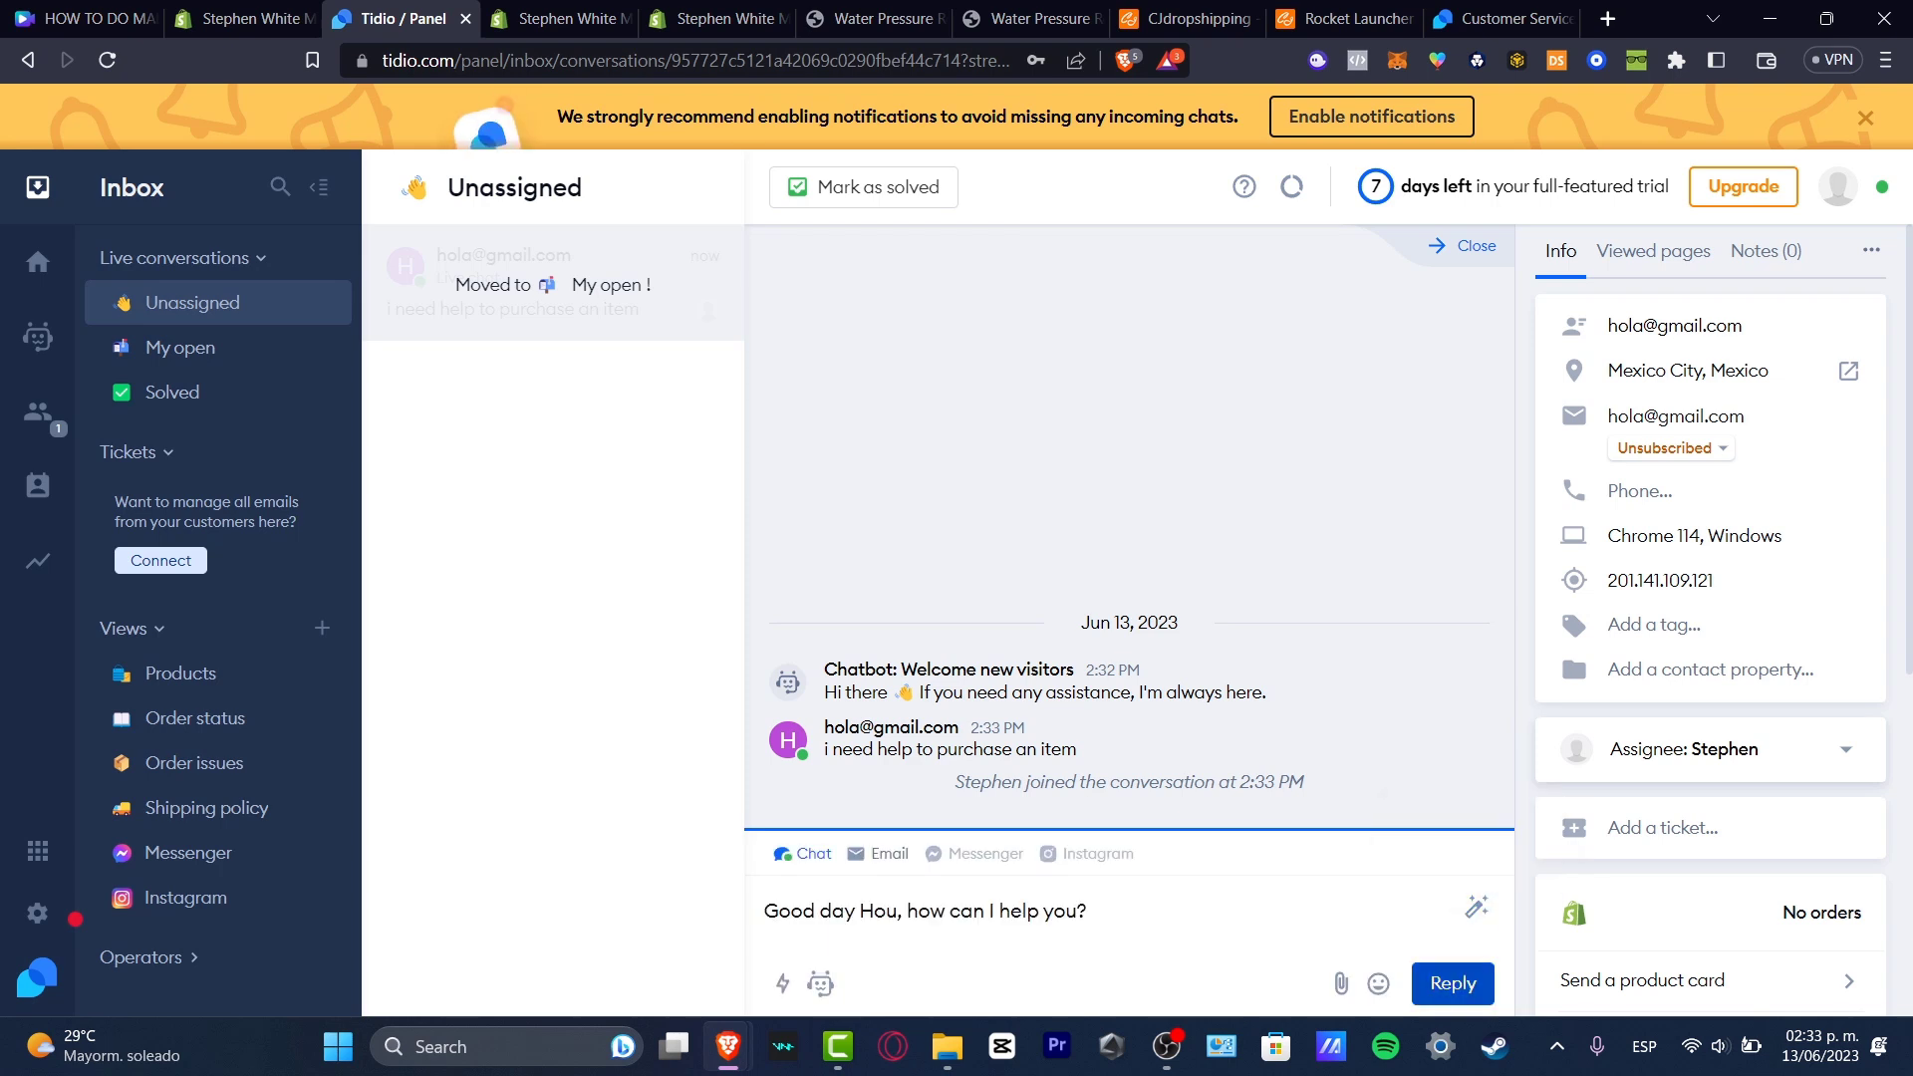
key(Return)
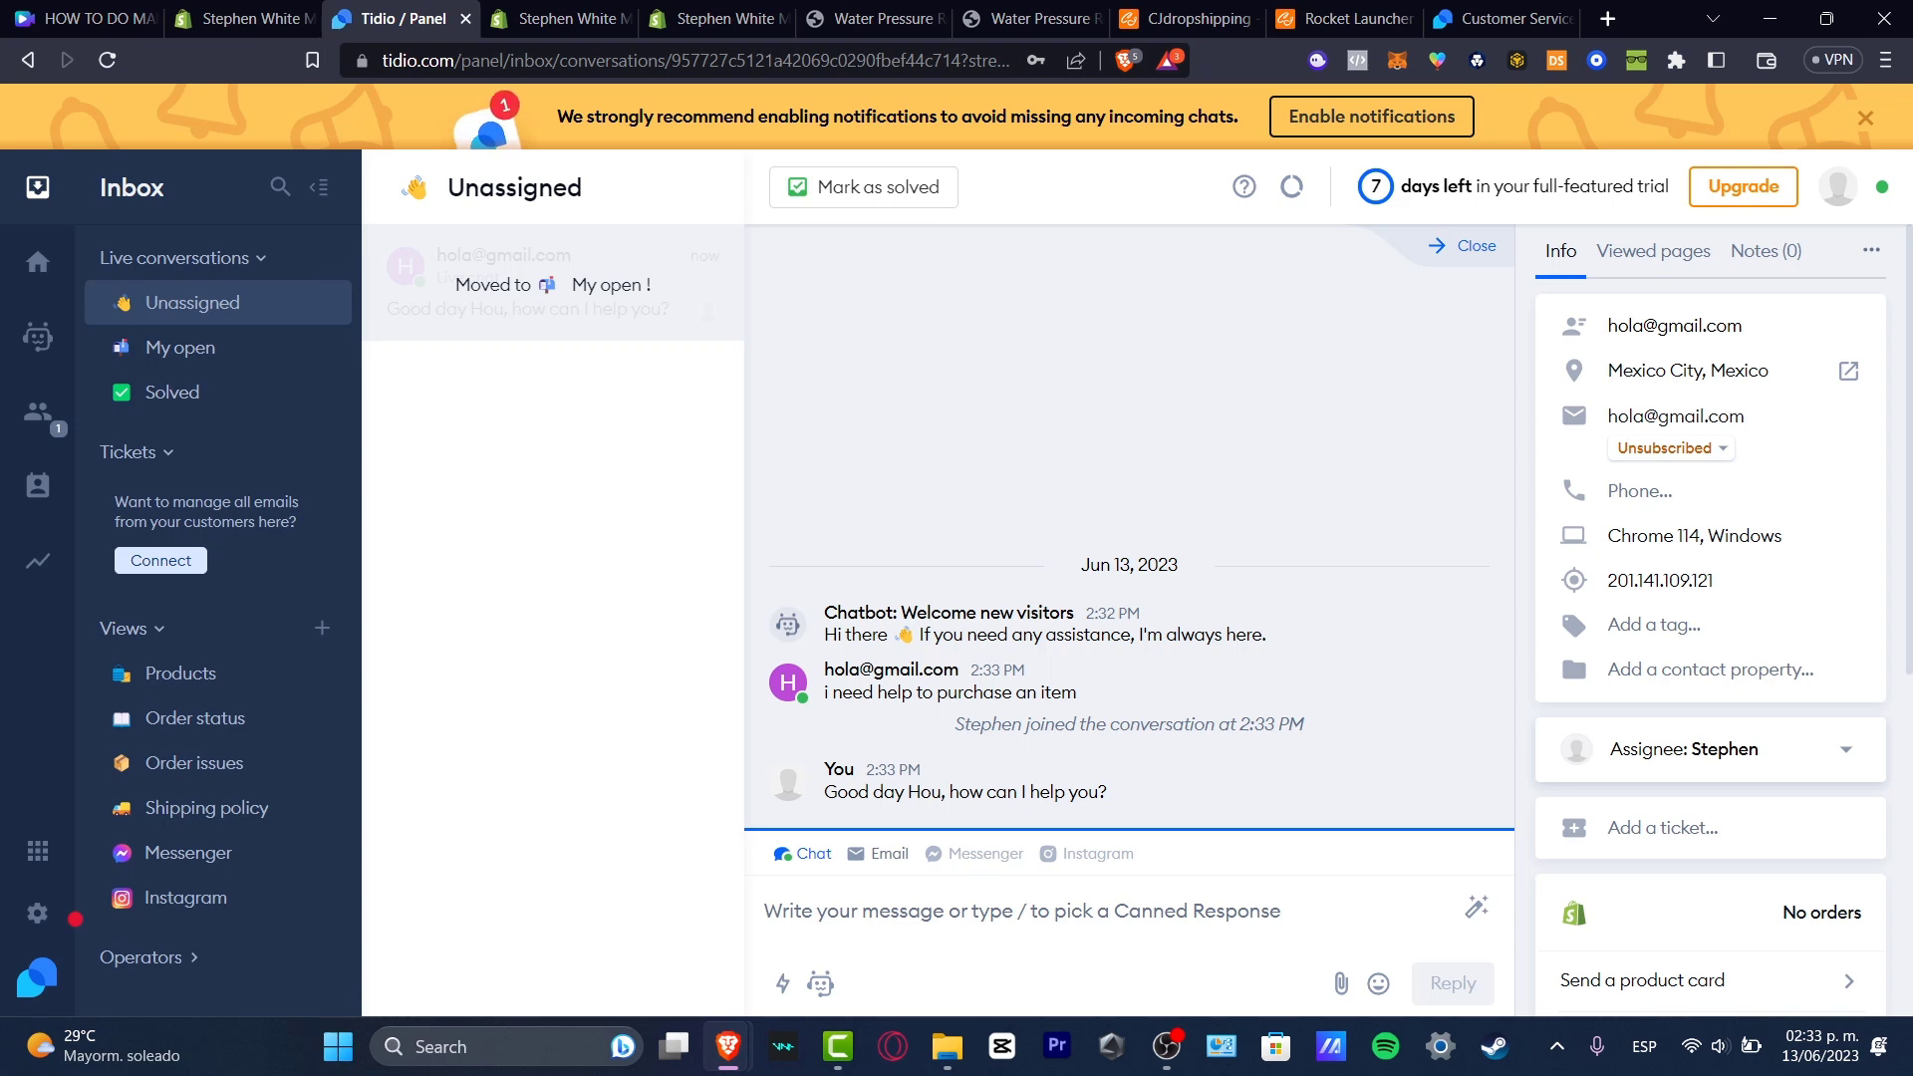
click(994, 919)
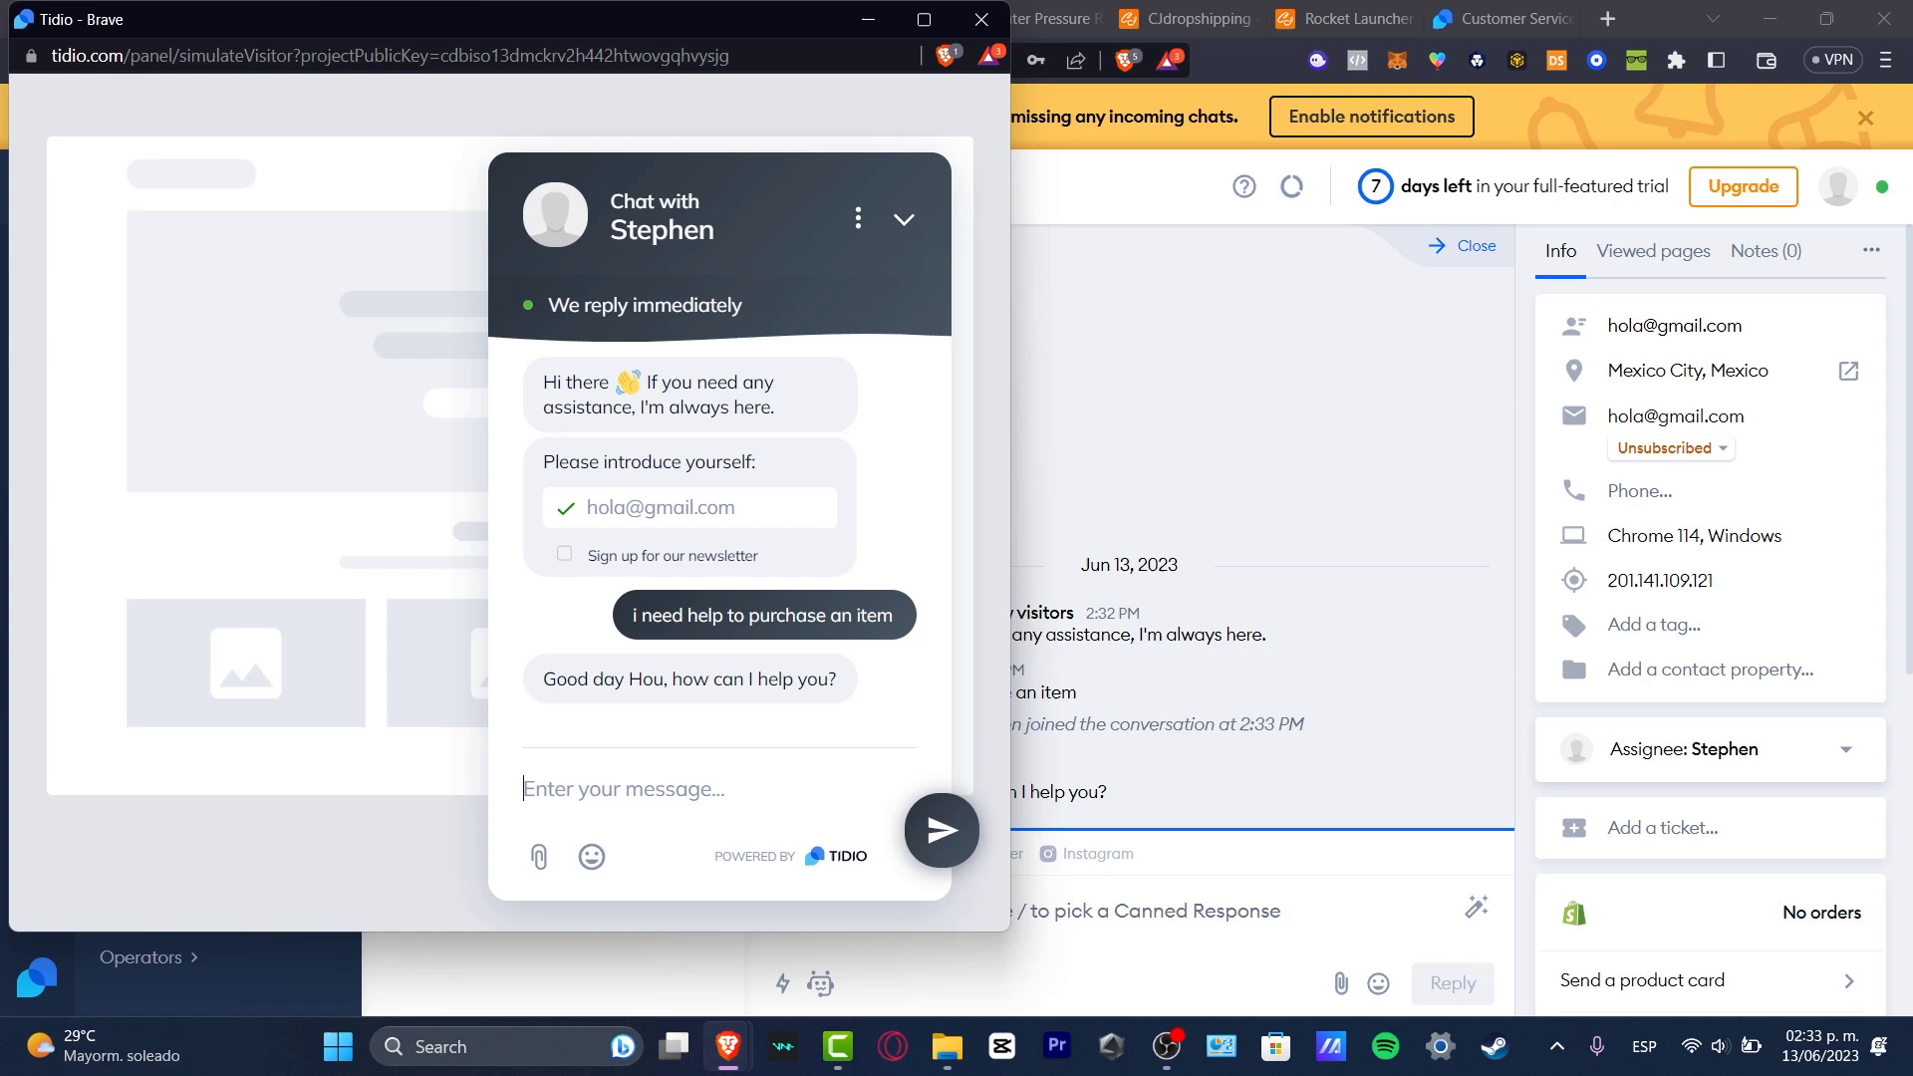
text(I want to buy)
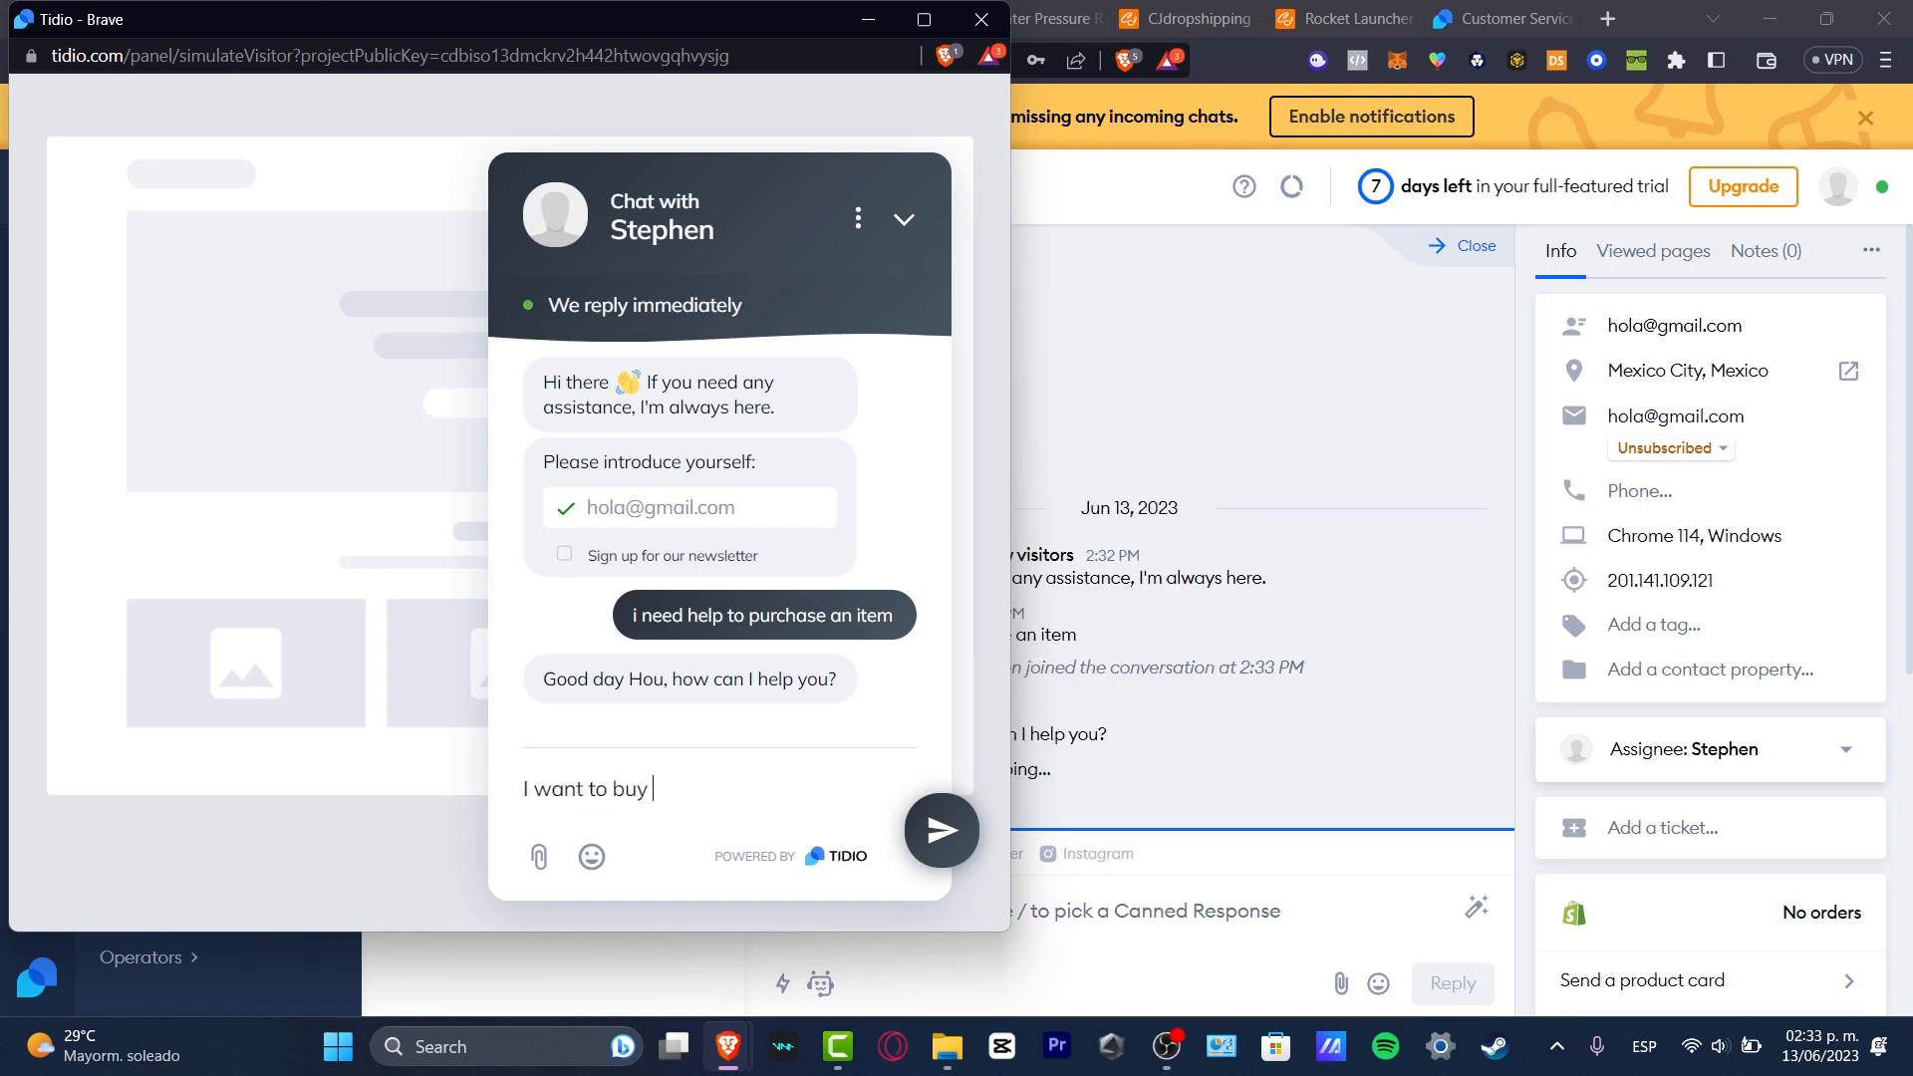
text(ing)
key(Return)
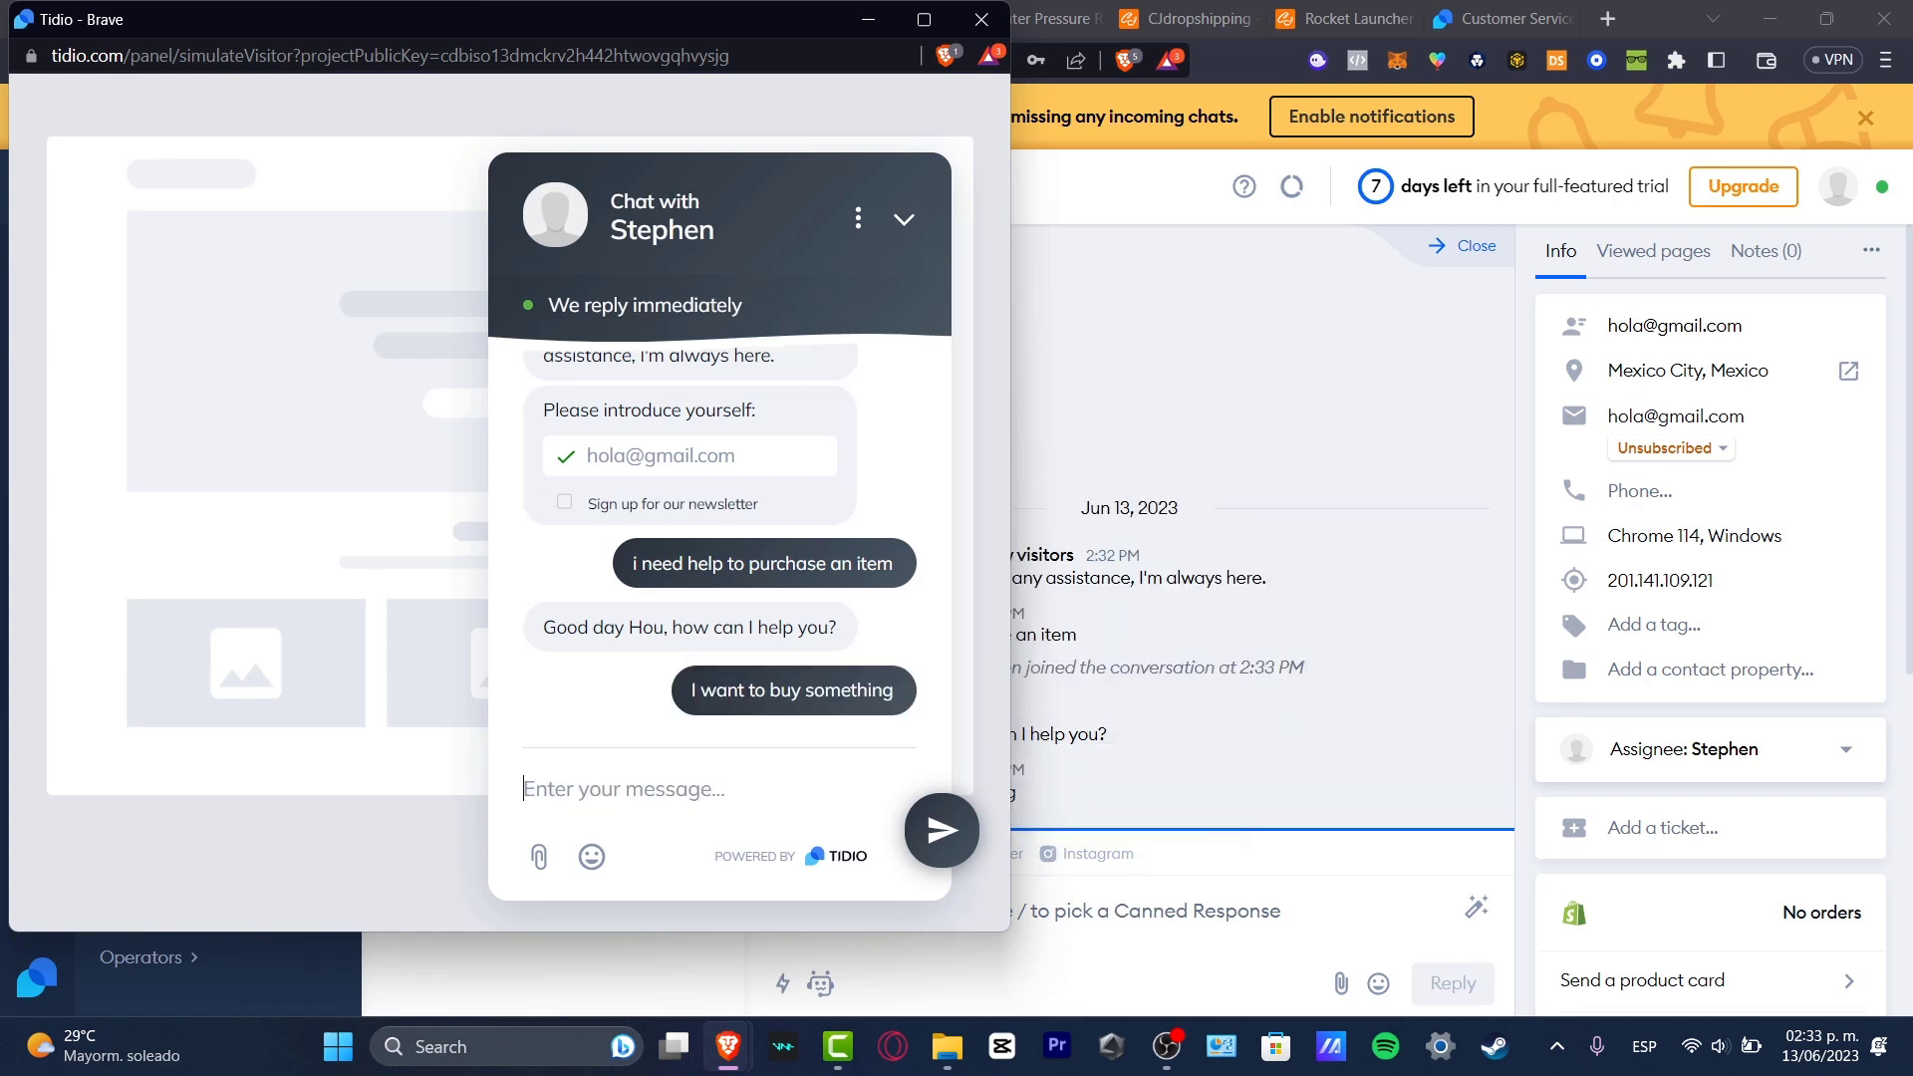
key(alt+Tab)
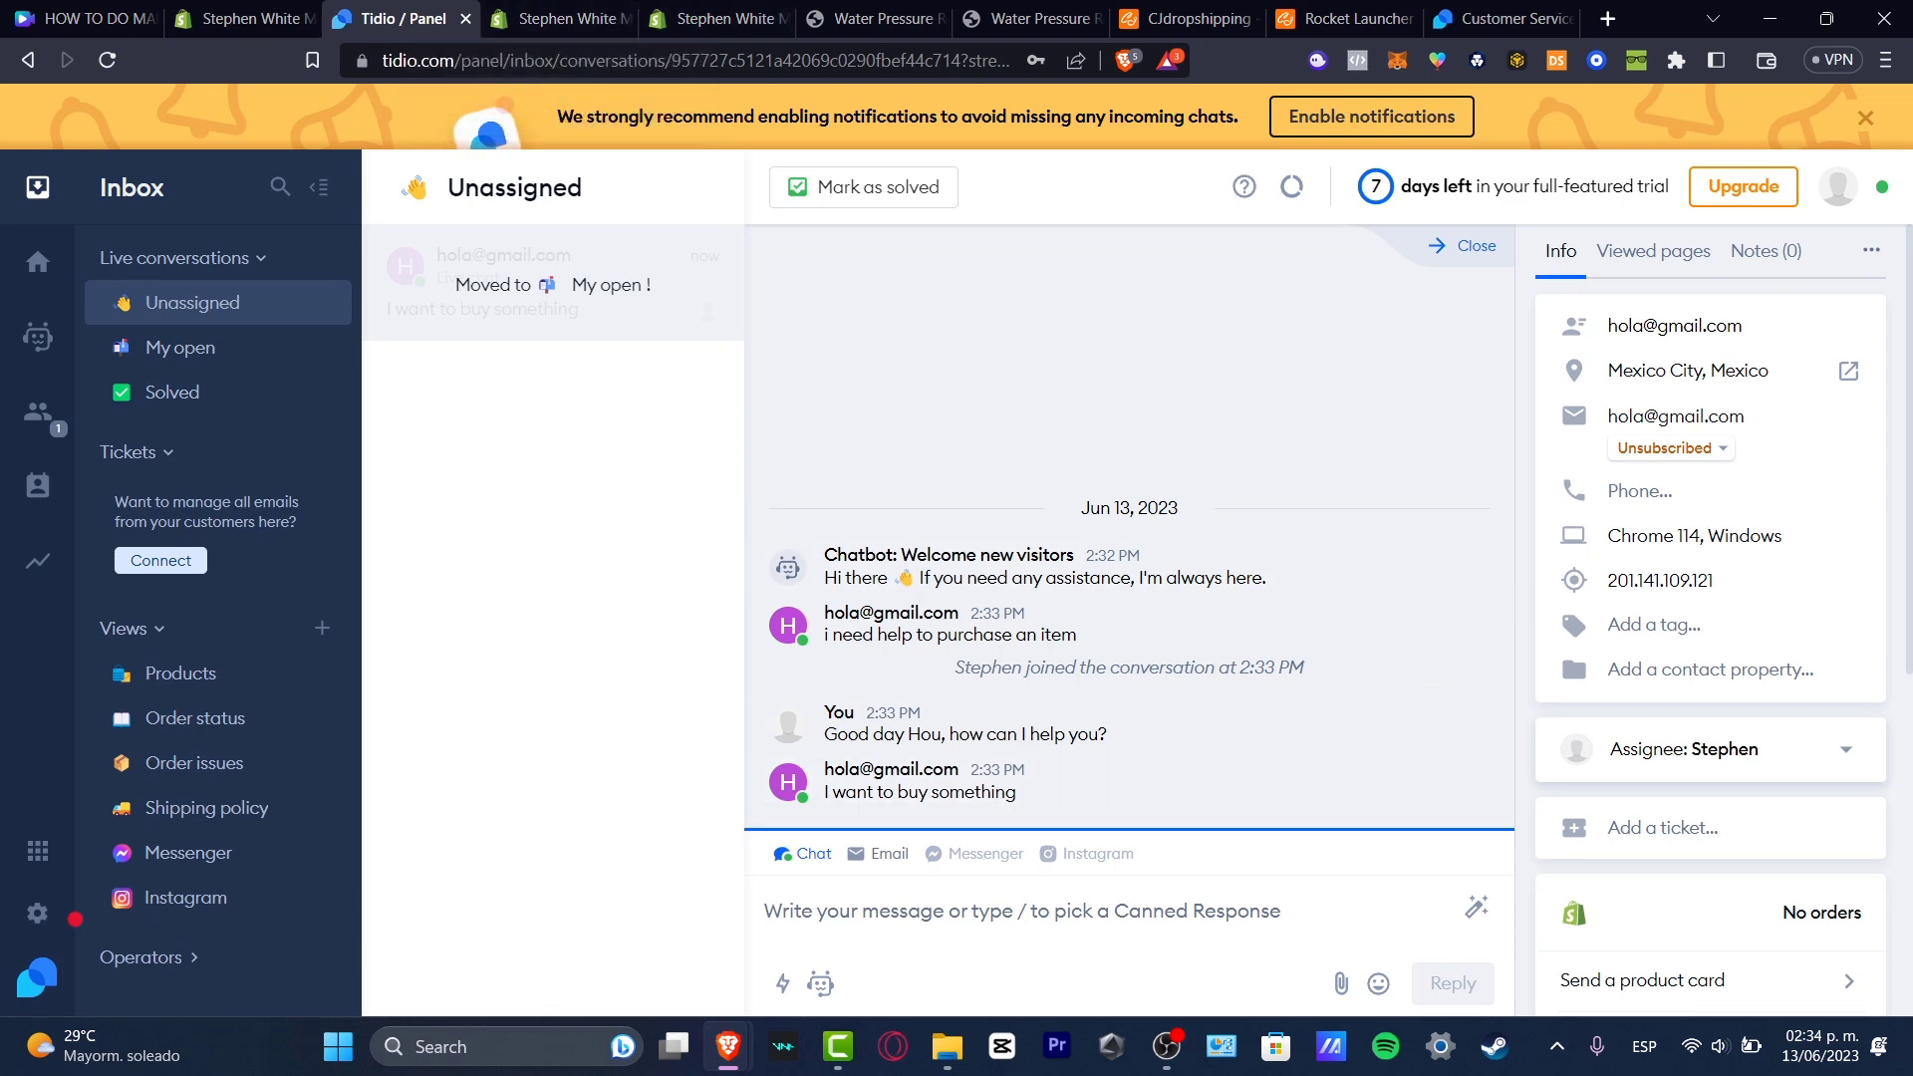
Step: Reload the live product page and send 'I need help' through the Tidio widget
click(874, 18)
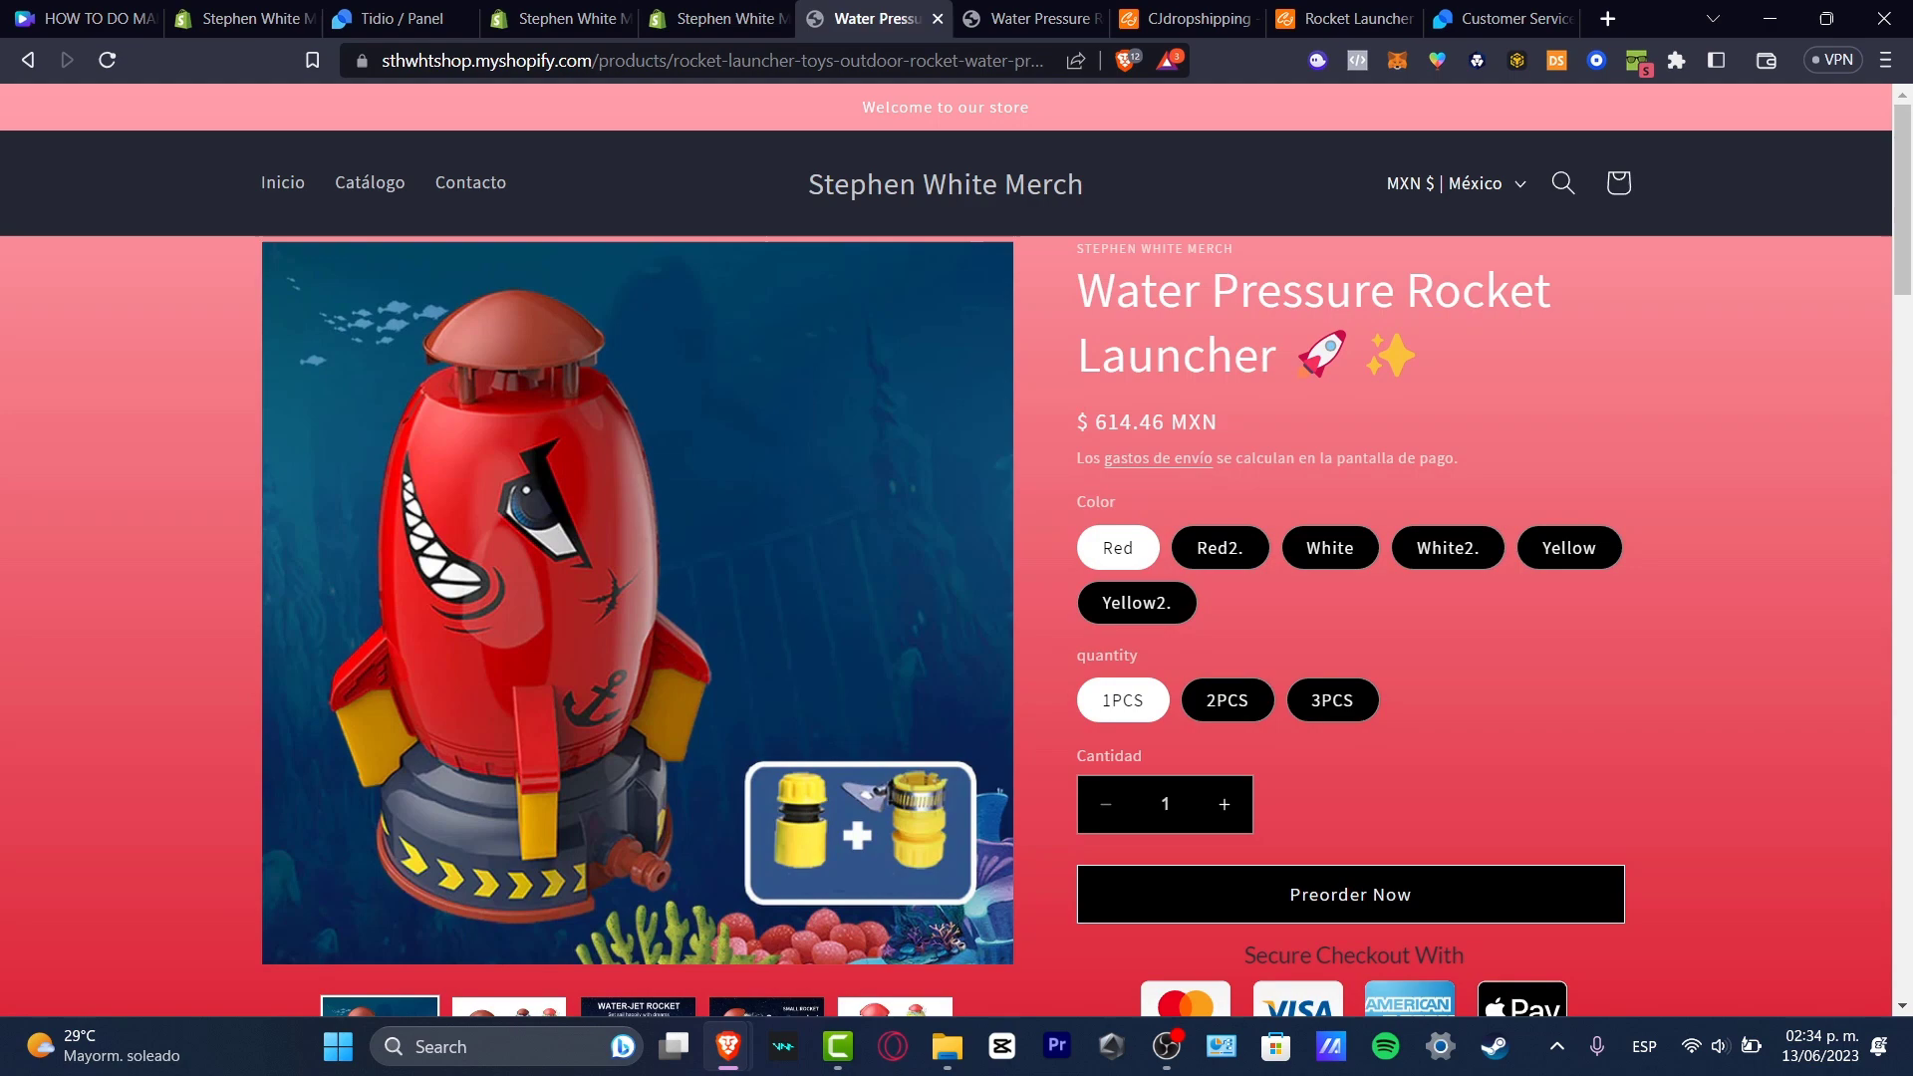
click(106, 59)
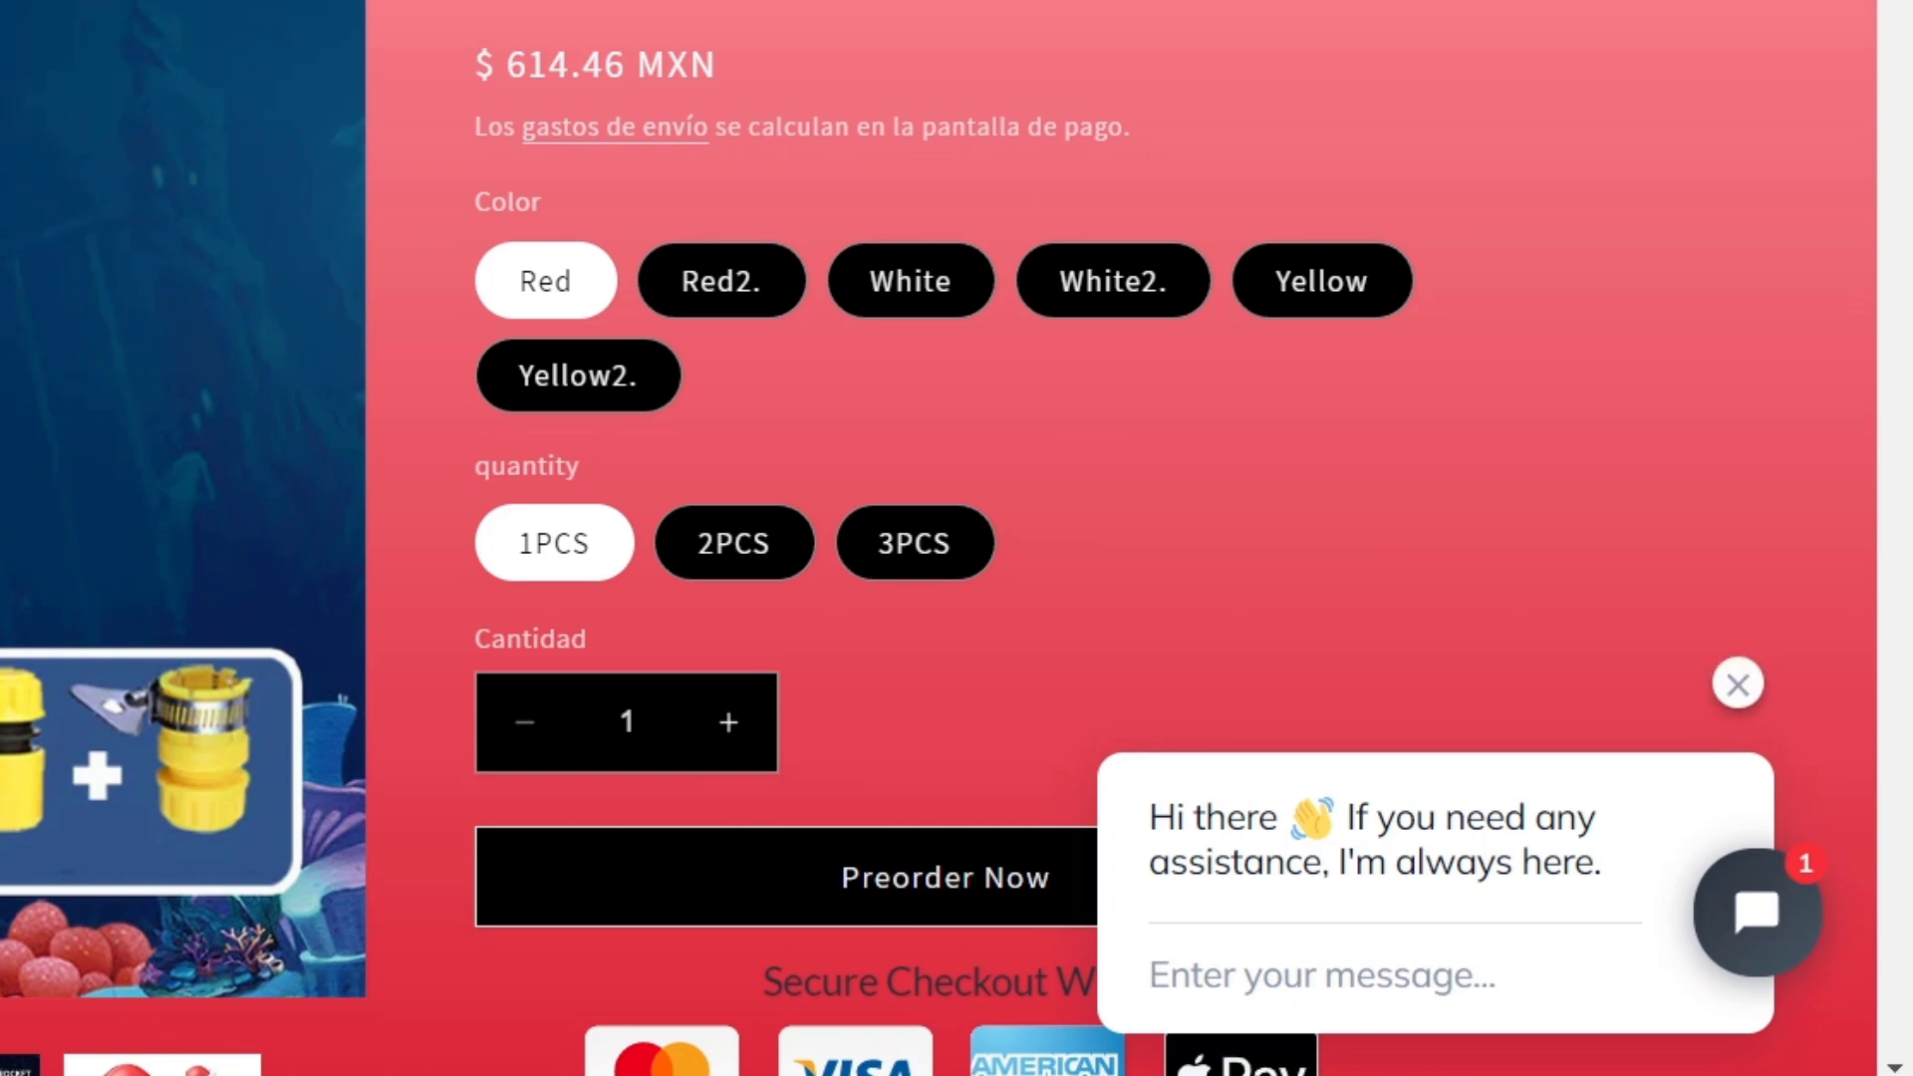
text(I)
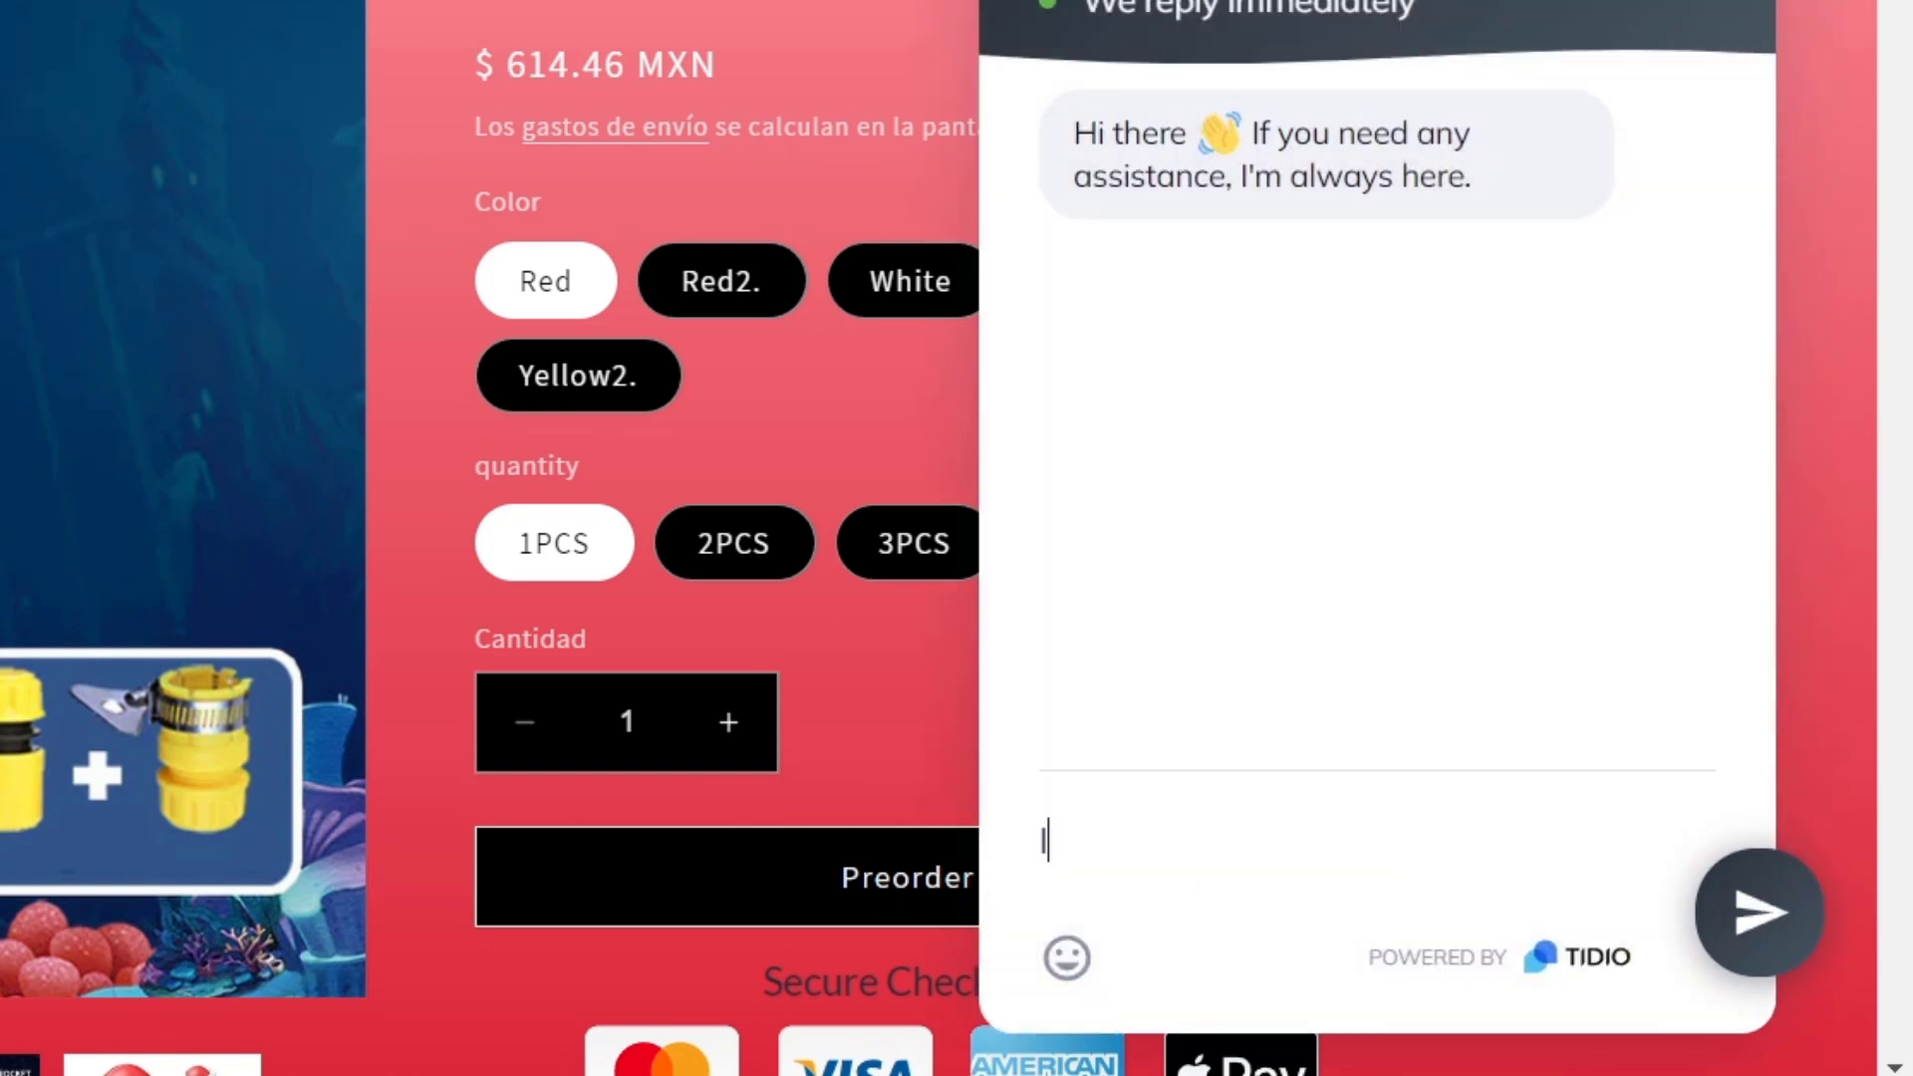
text( need hel)
key(Return)
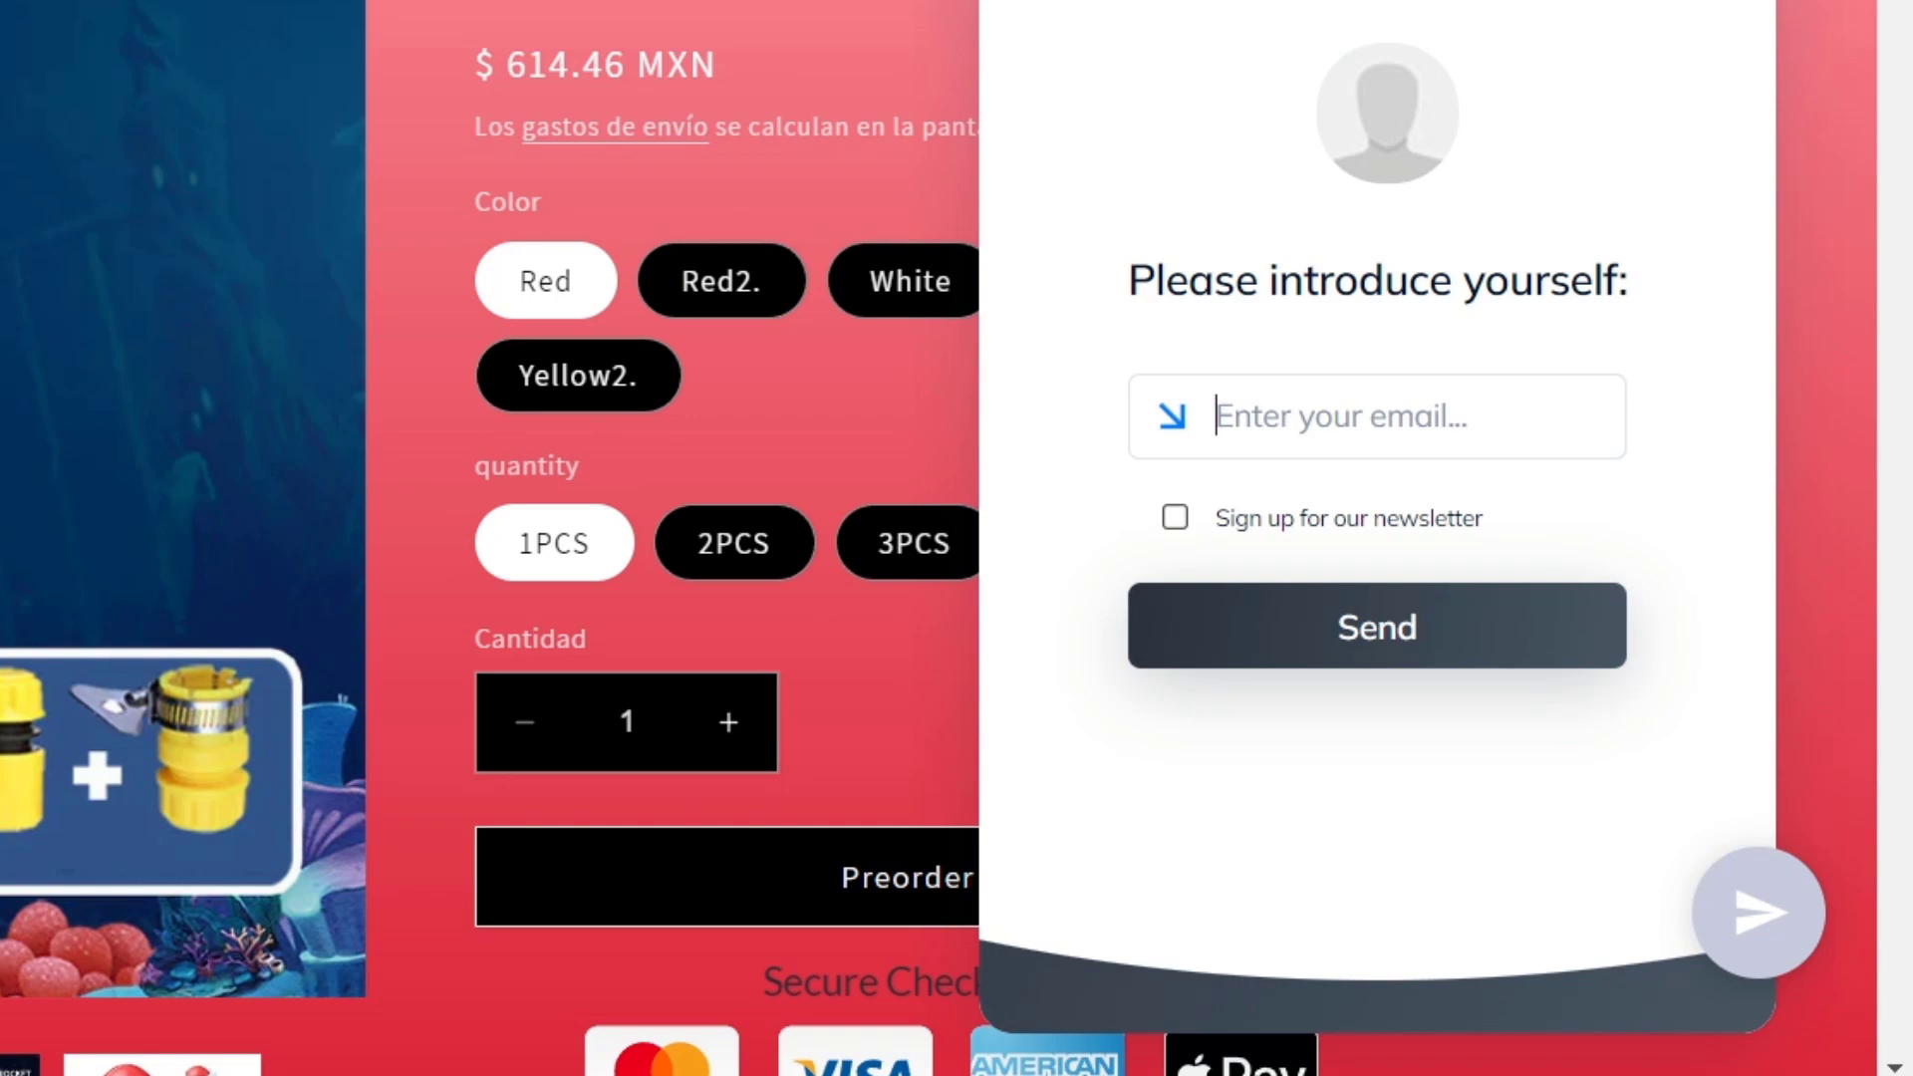
text(A)
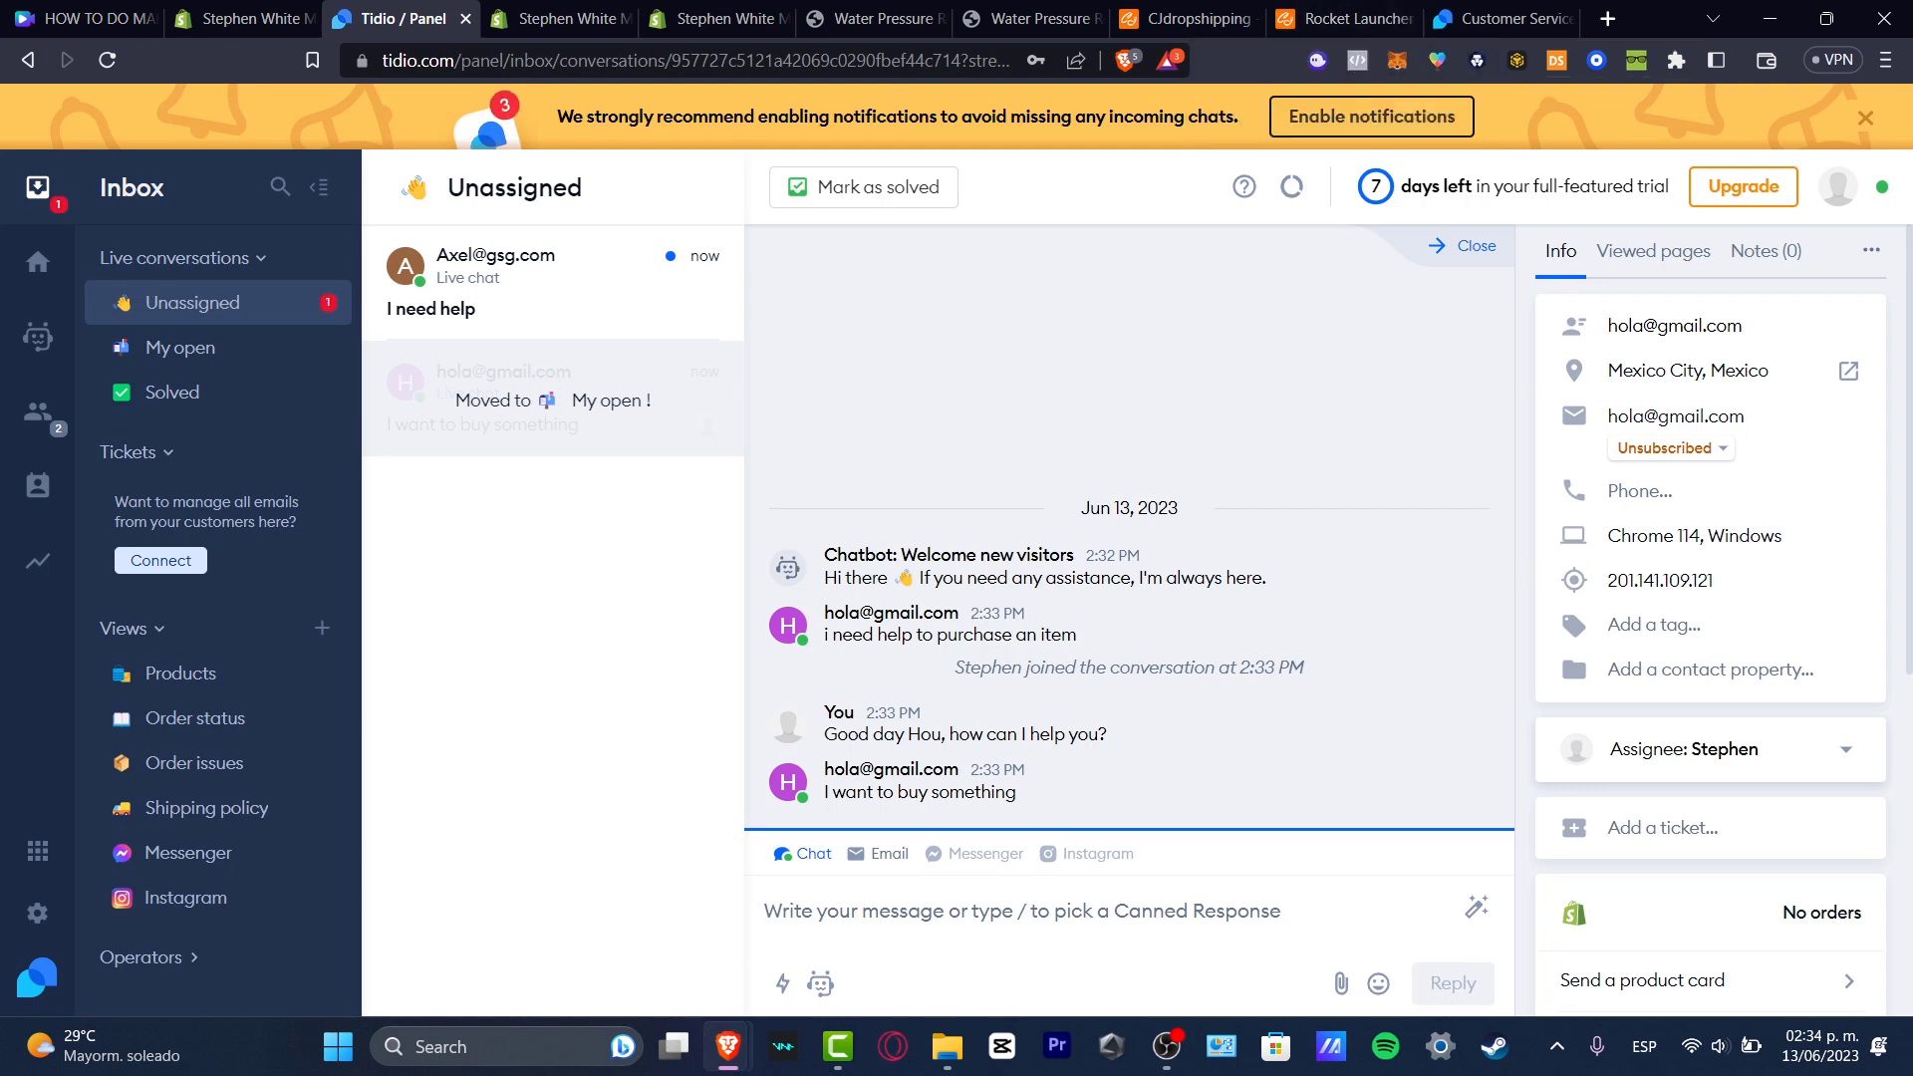
click(553, 284)
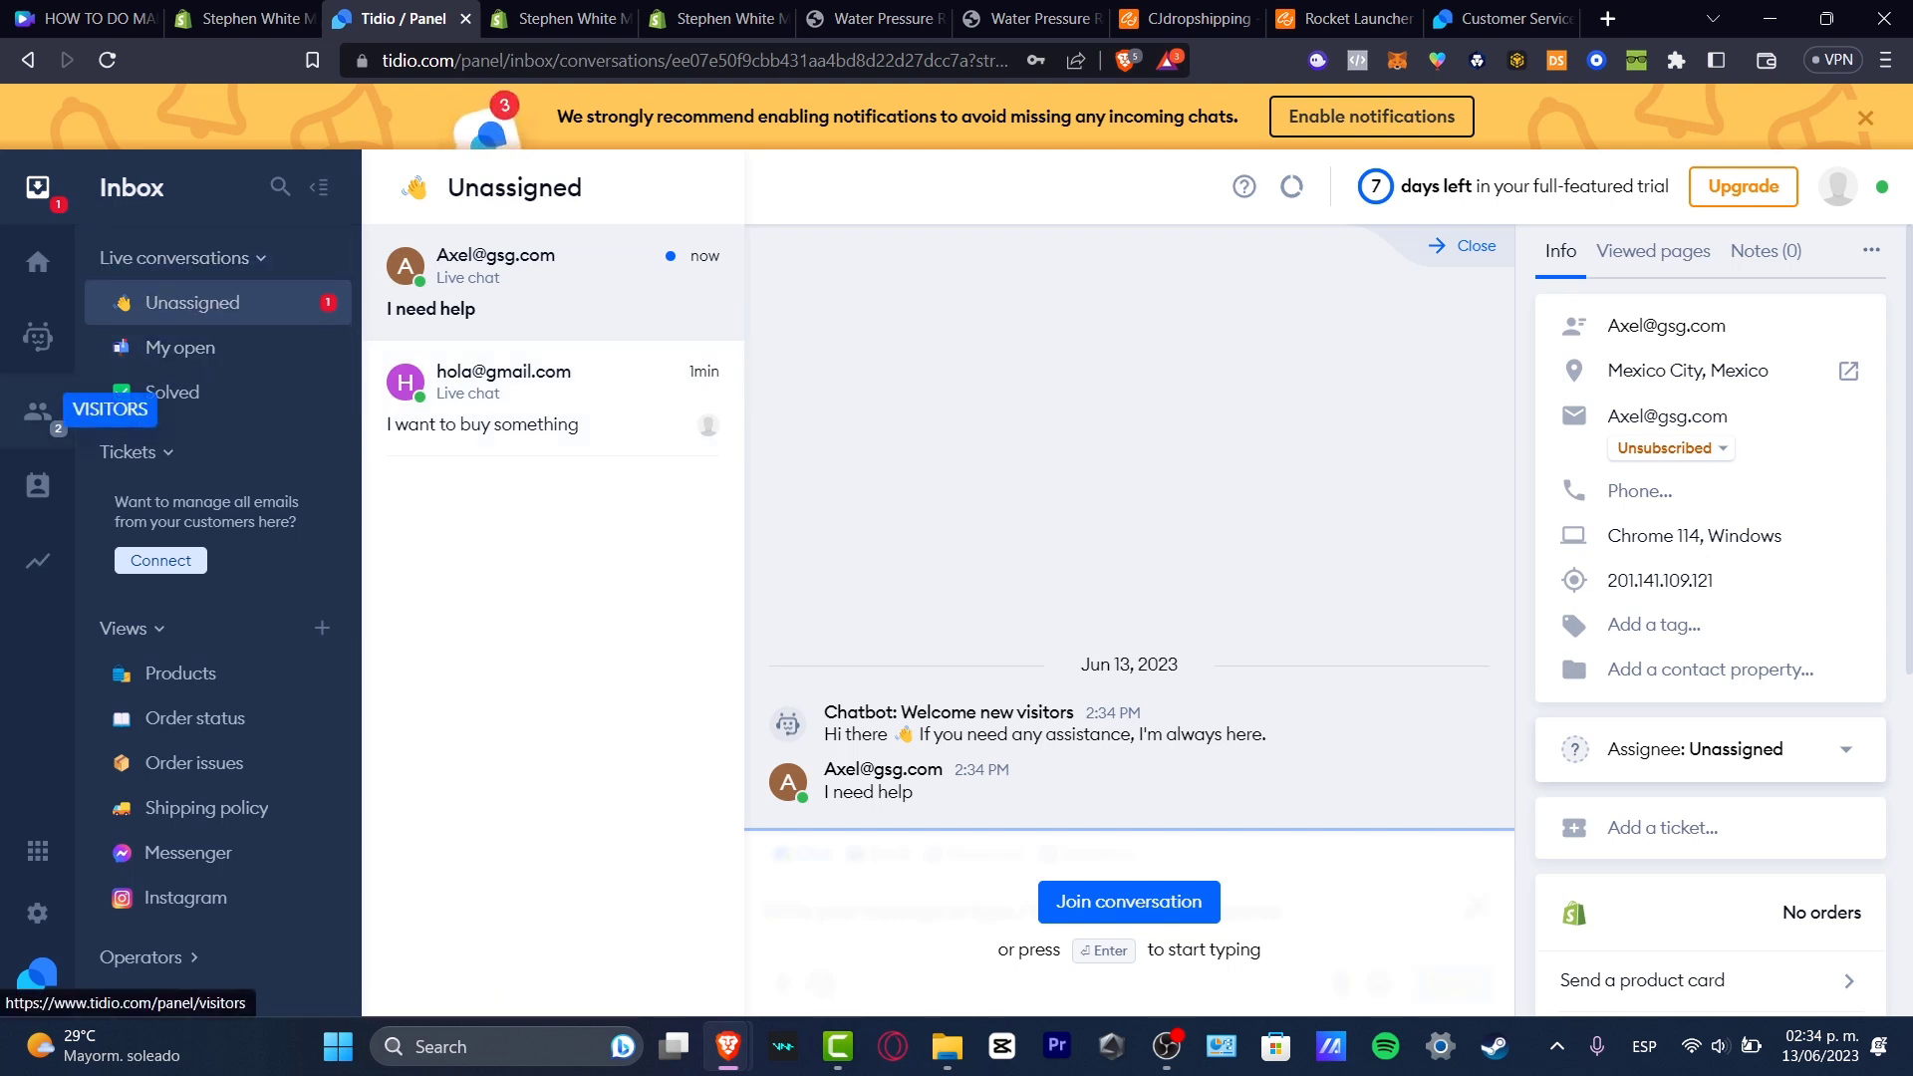
click(38, 486)
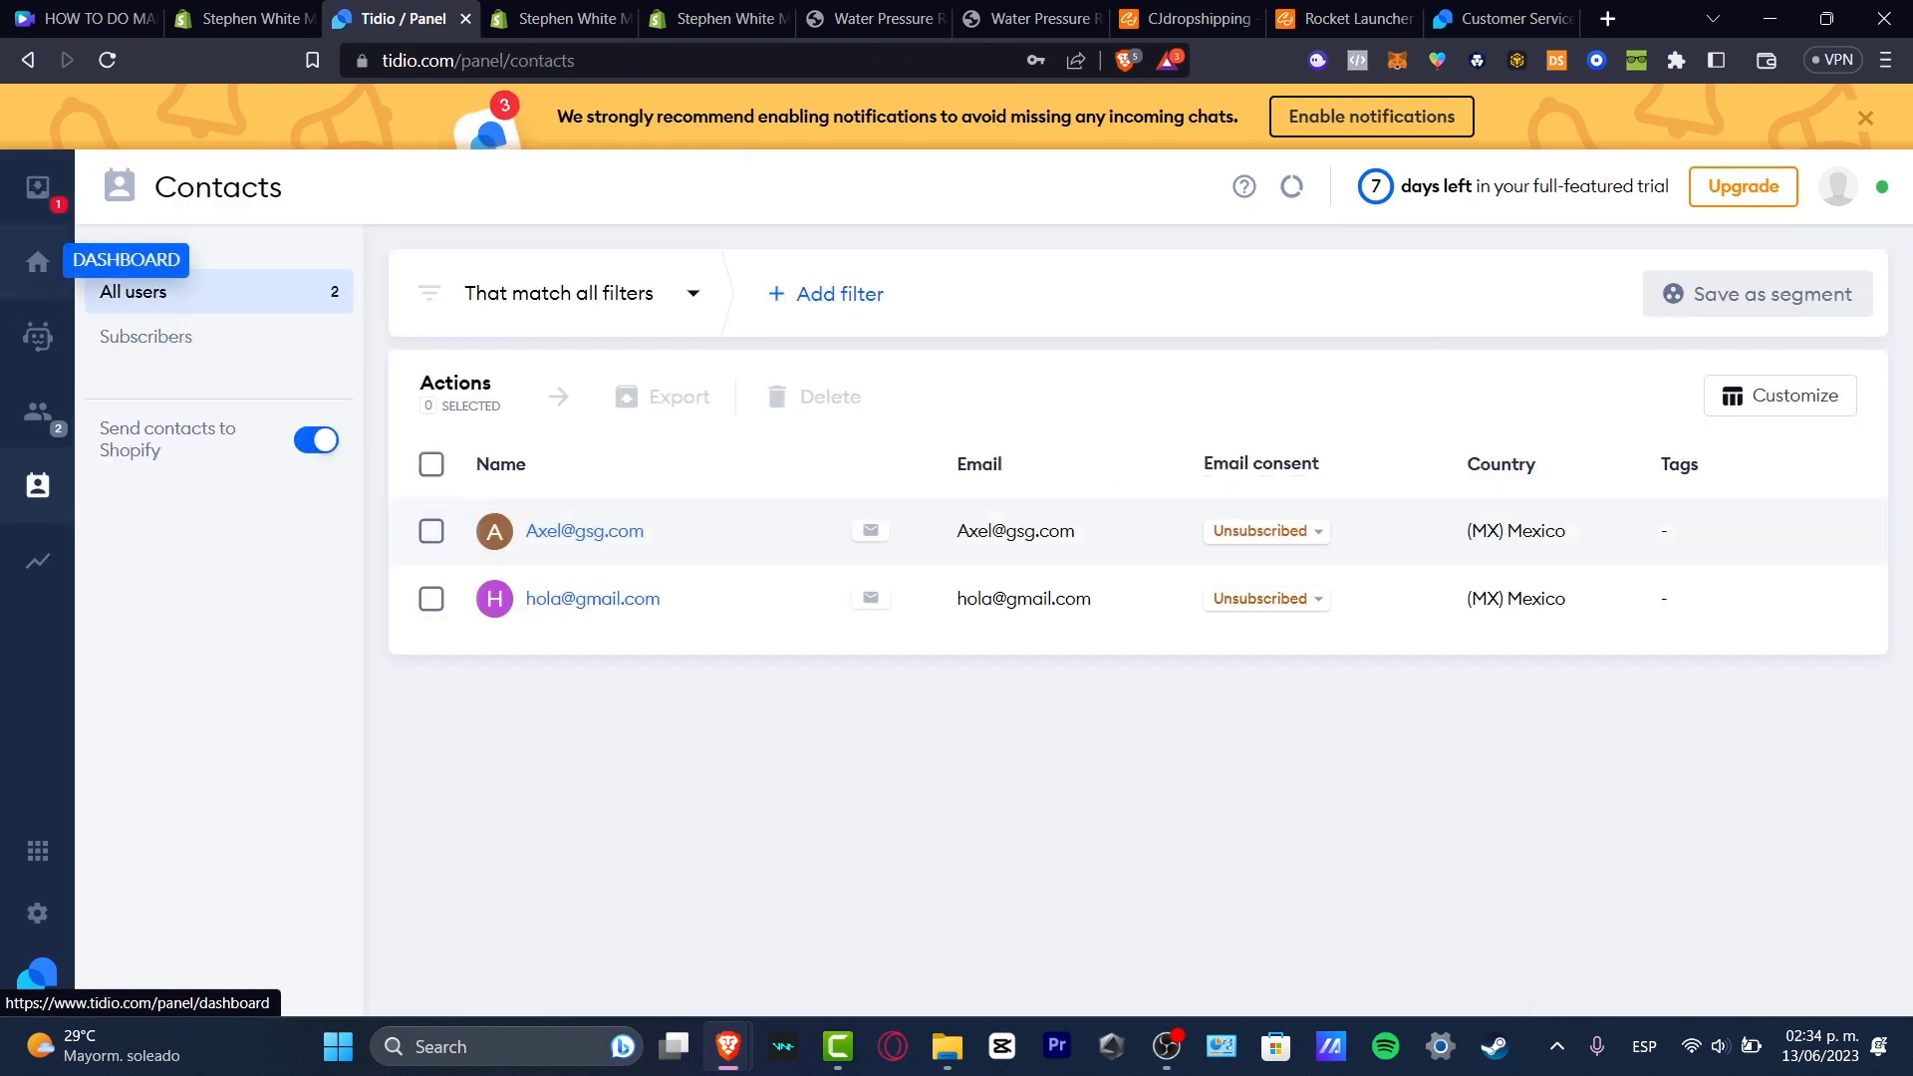
click(38, 262)
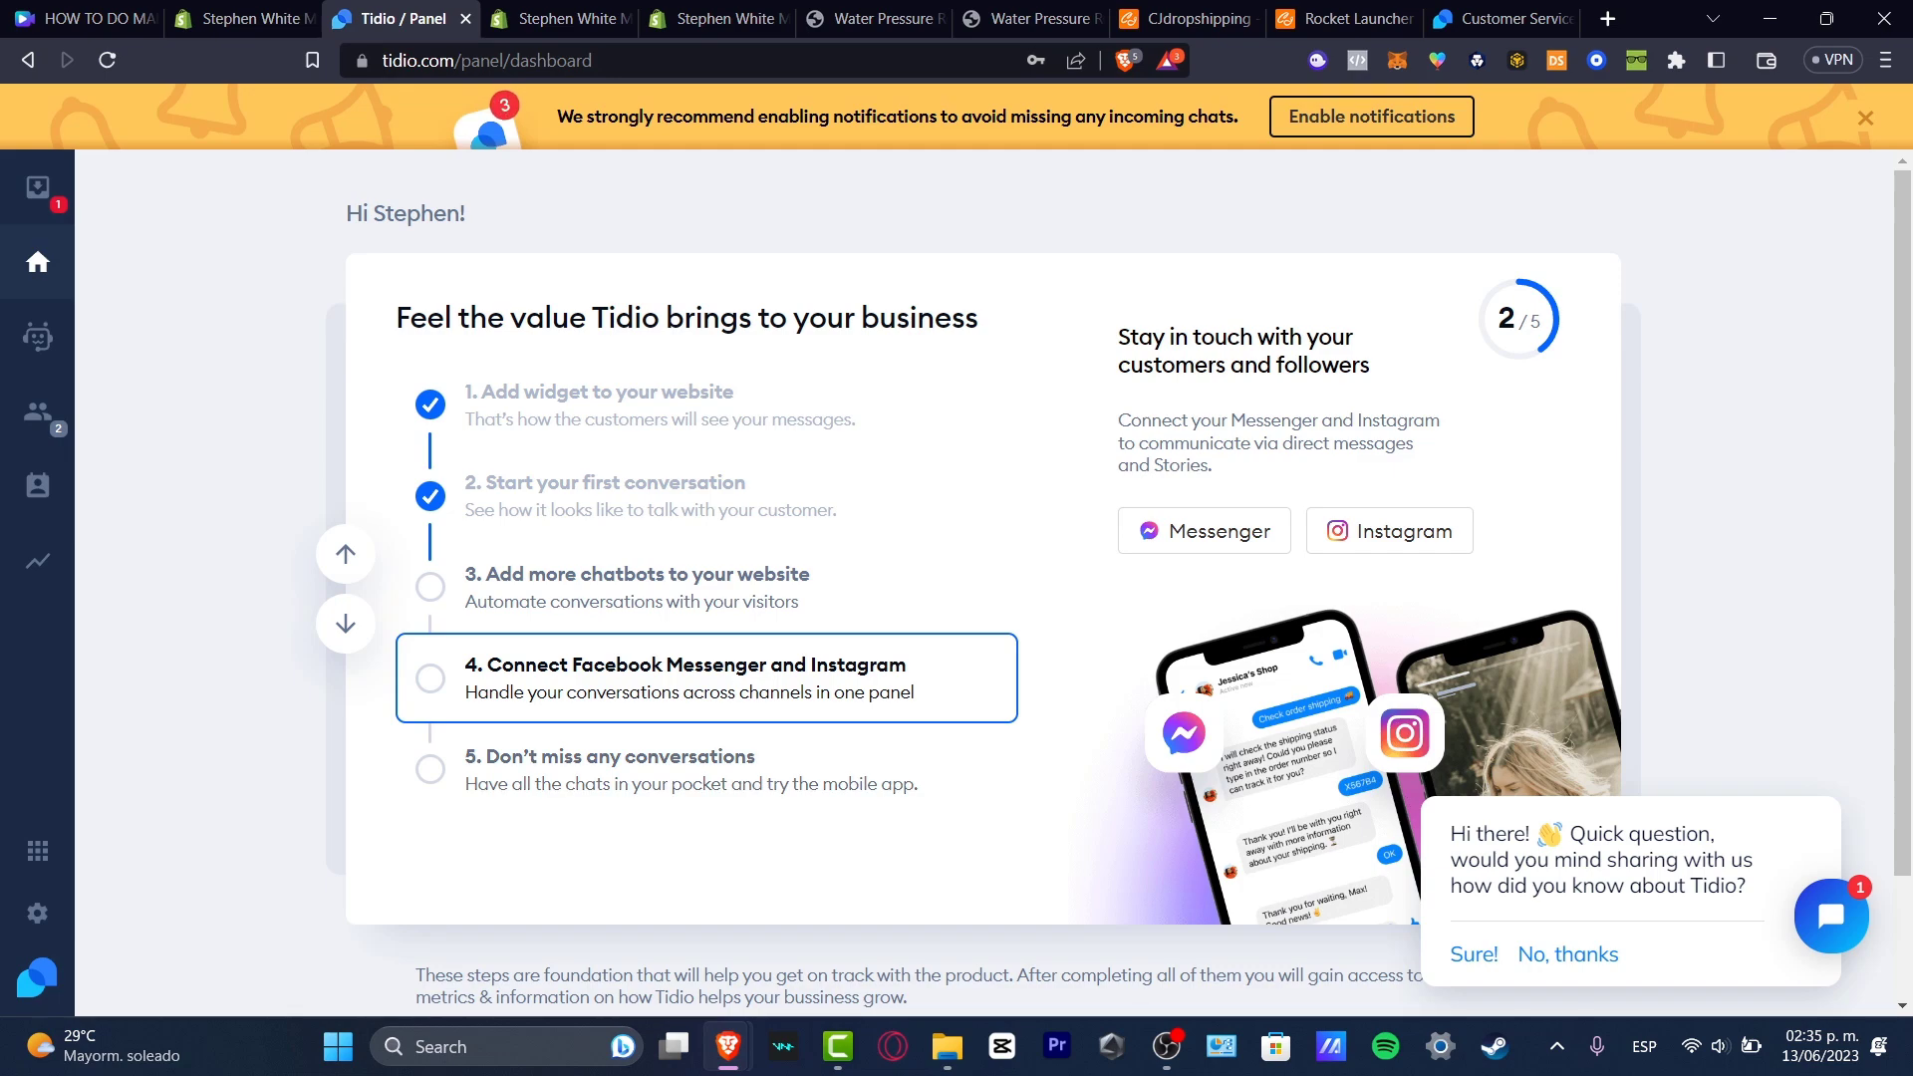
scroll(957, 583, down, 1)
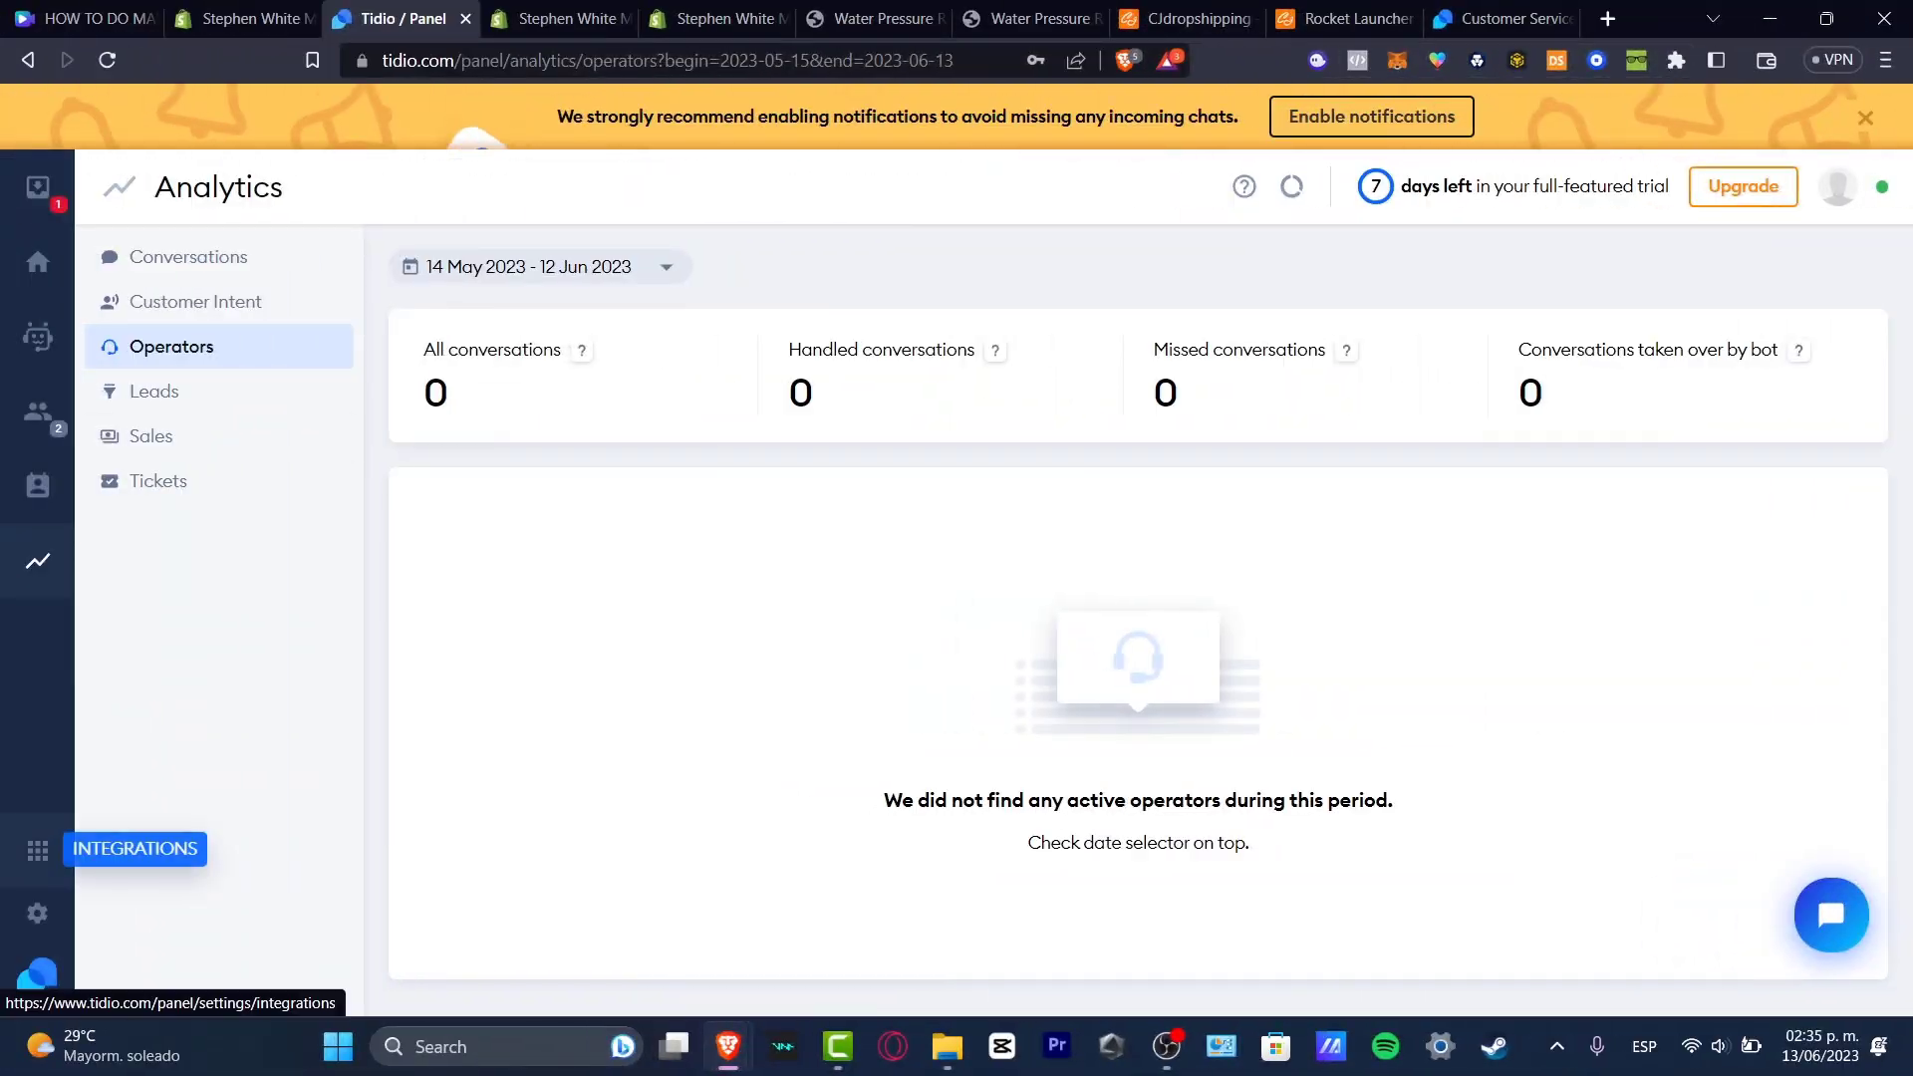
Step: Browse the integrations overview, then return to the Shopify admin's Pre-Order Now app
click(37, 851)
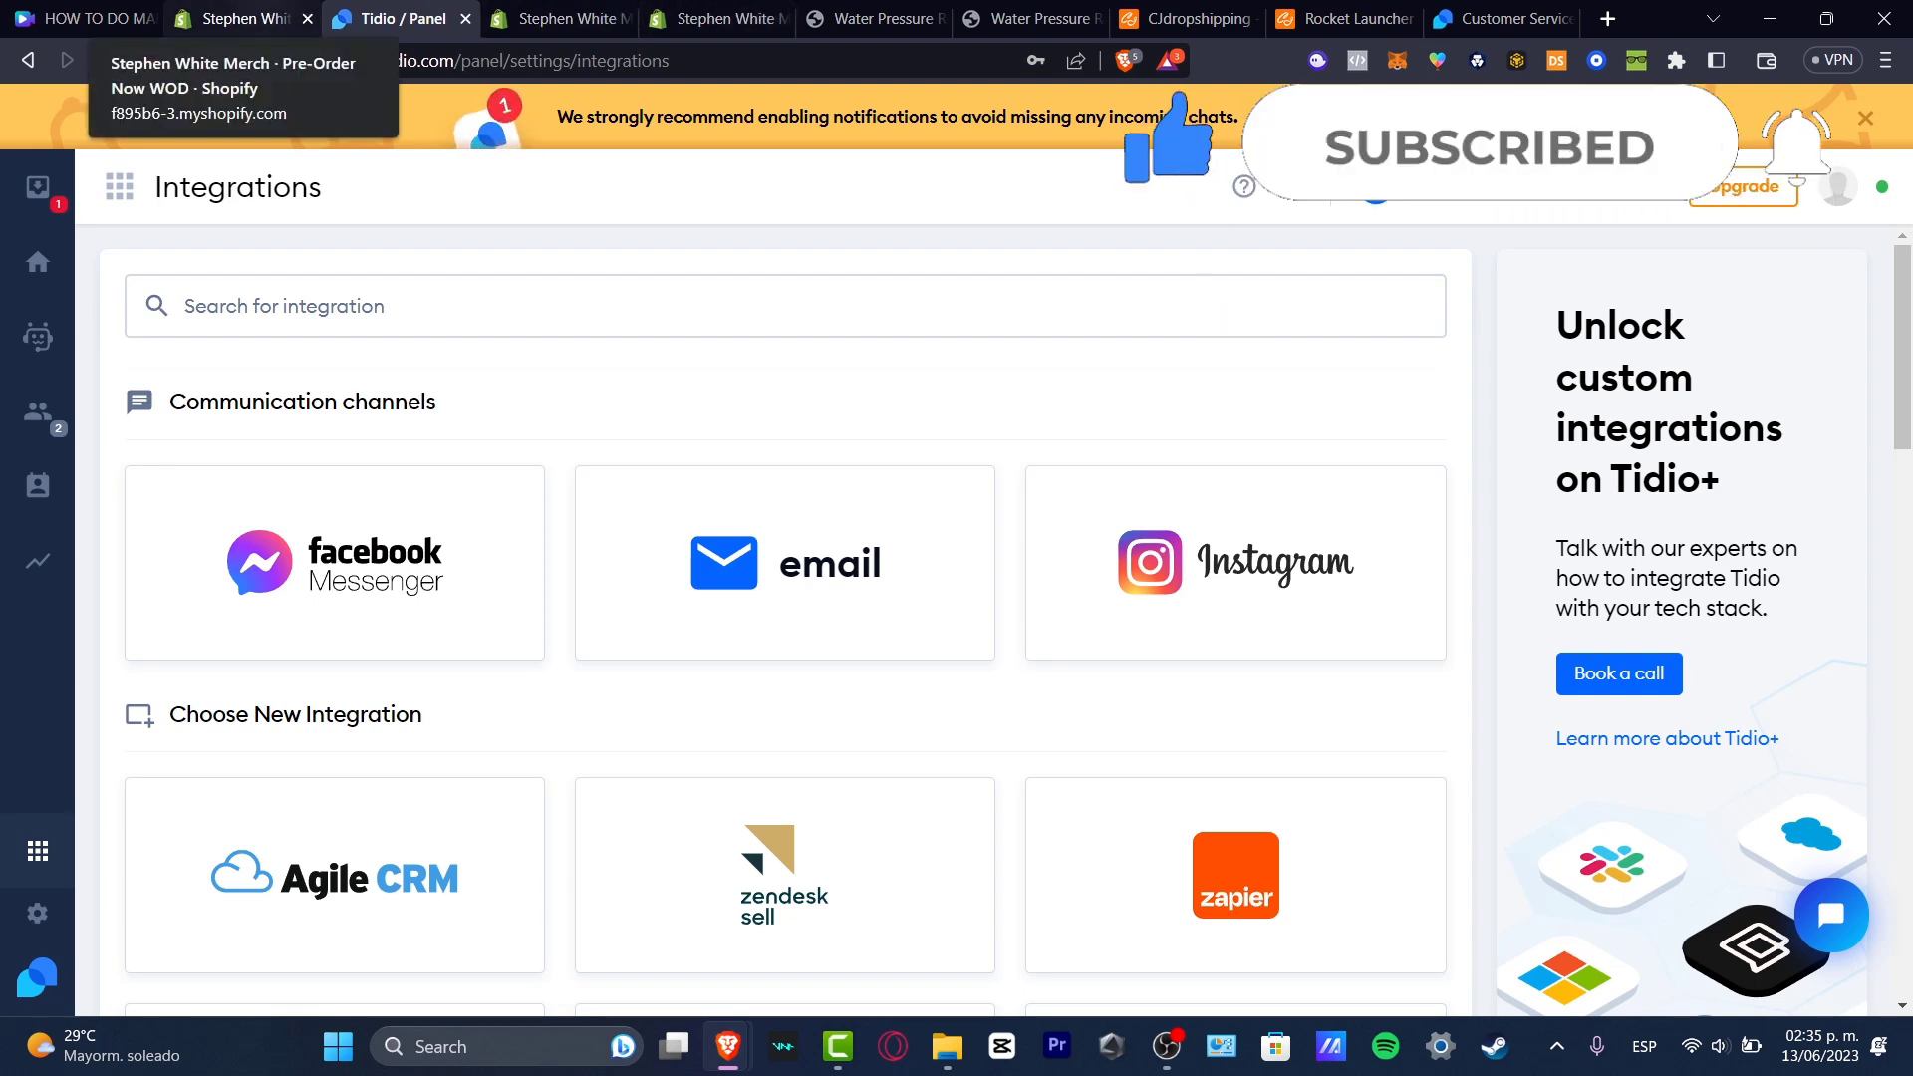
click(239, 18)
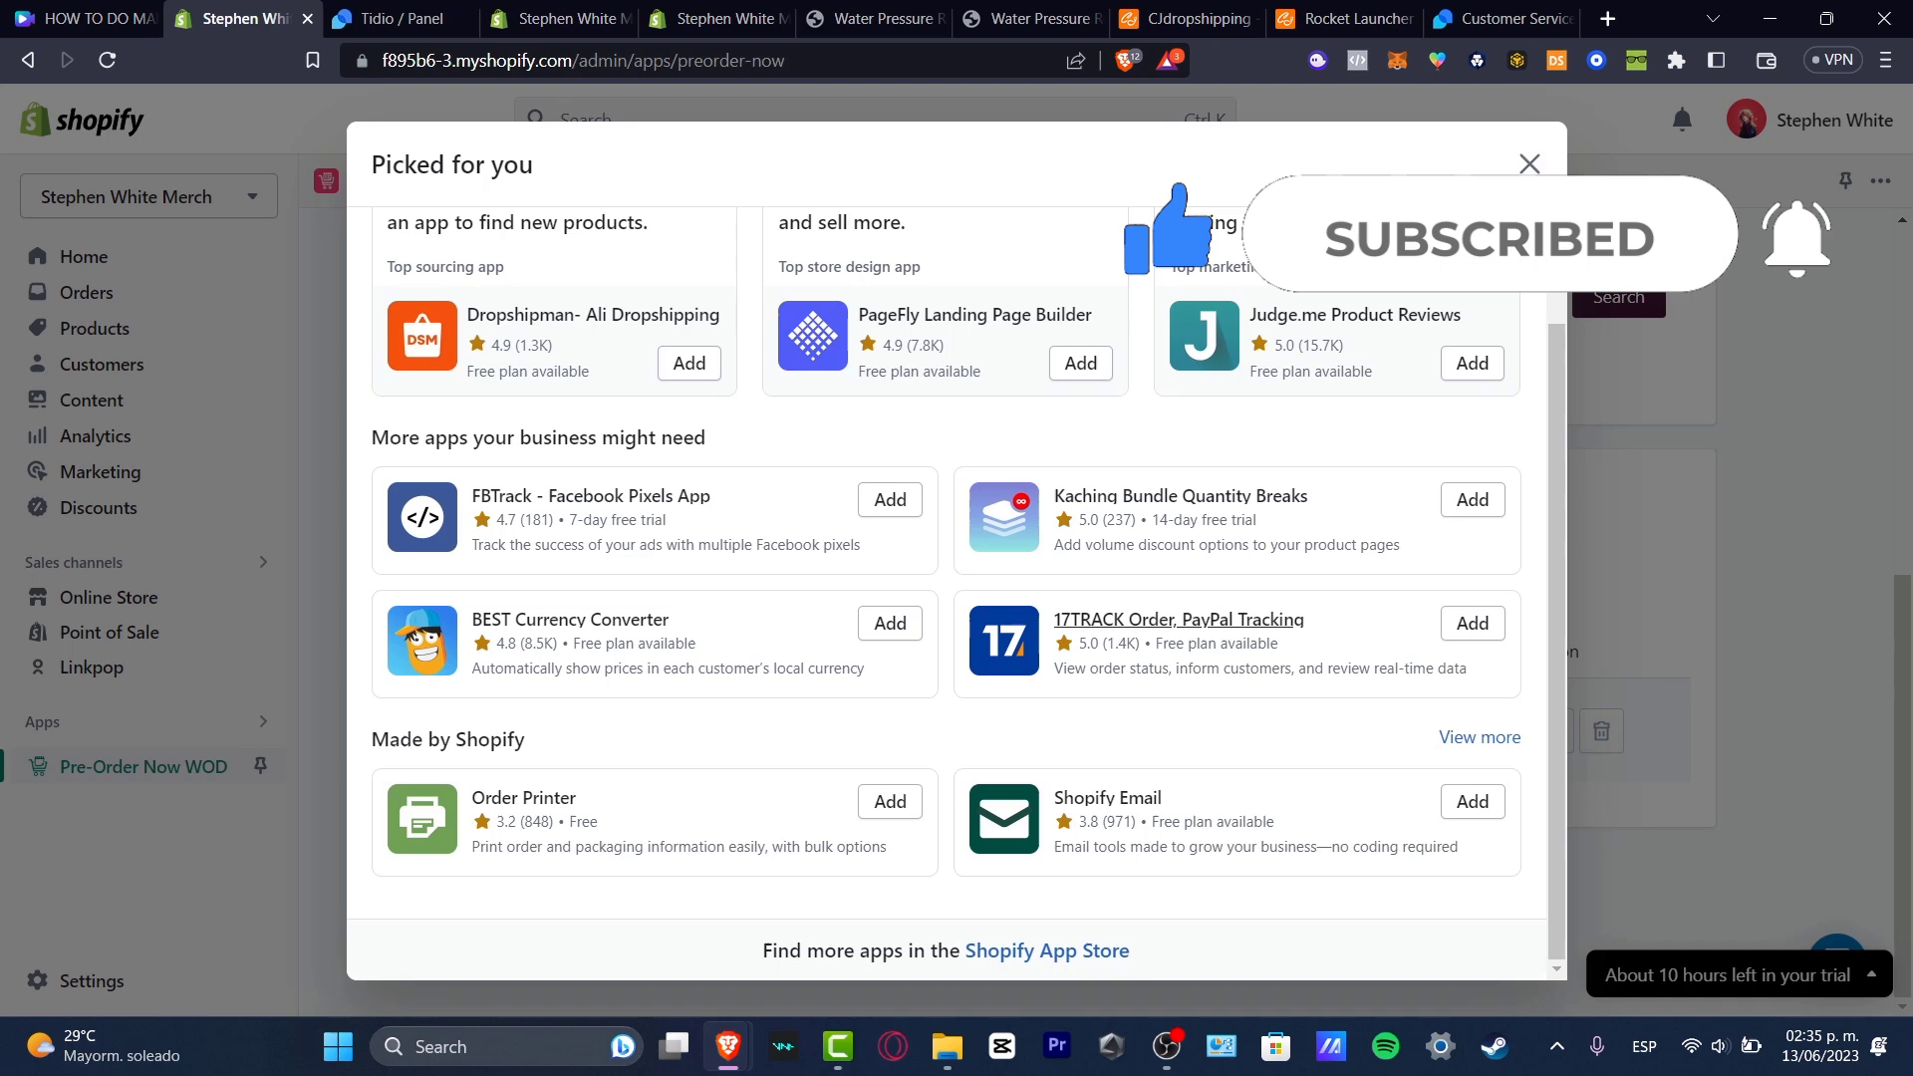
scroll(1091, 597, up, 5)
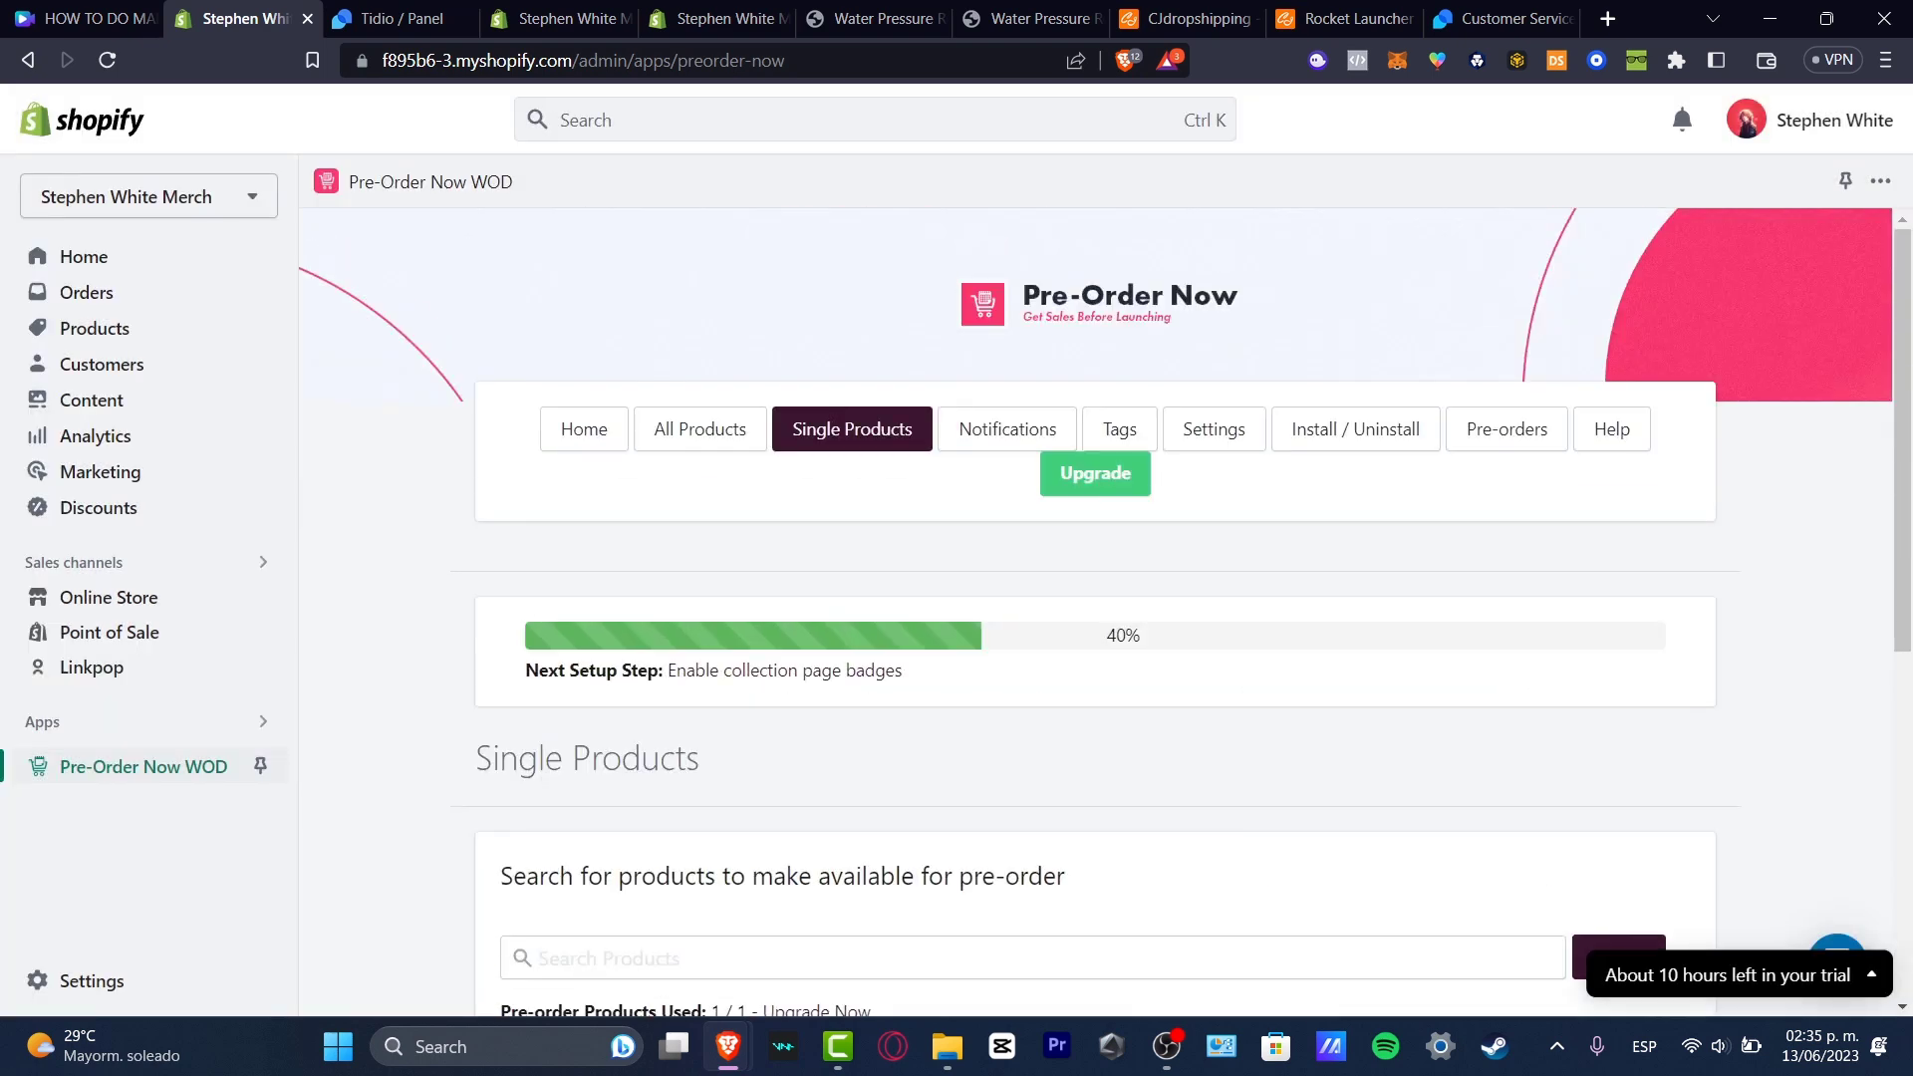